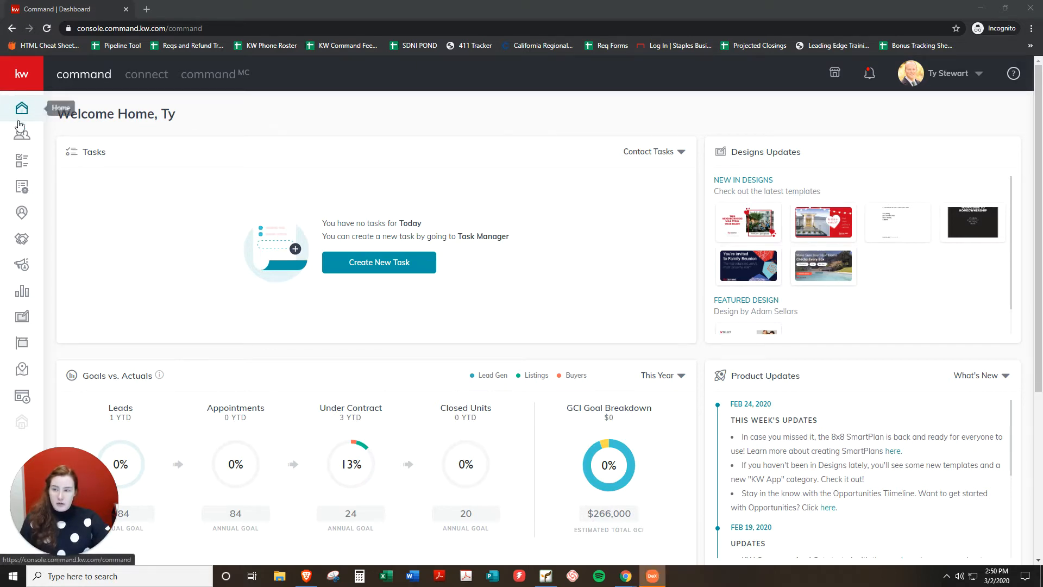
# Open the Consumer section from the dashboard sidebar to show the Landing Pages list.
pyautogui.click(22, 396)
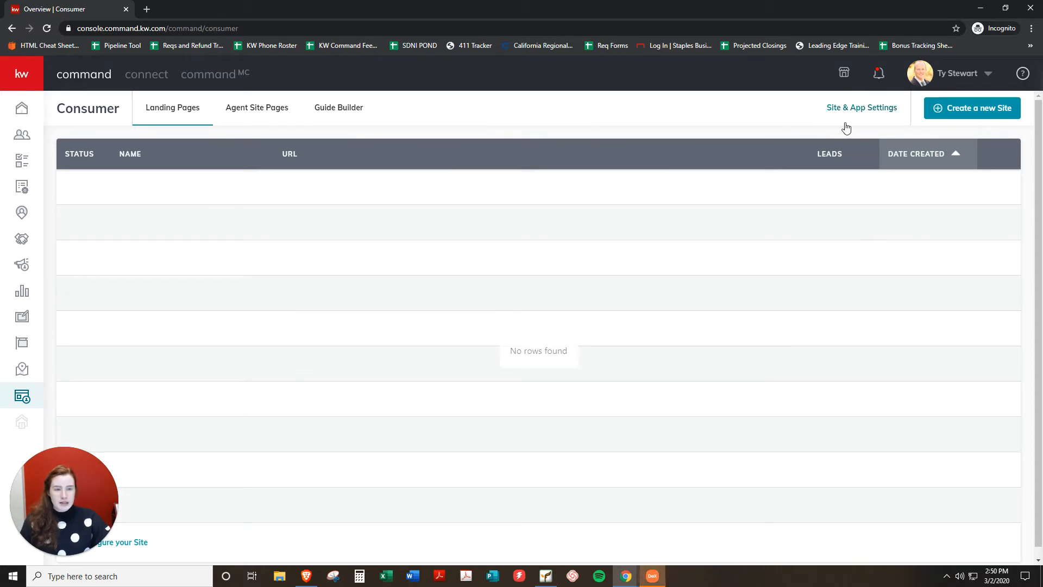
# Copy the App URL from the Site & App Settings URLs tab, then go to My Design Templates.
pyautogui.click(881, 107)
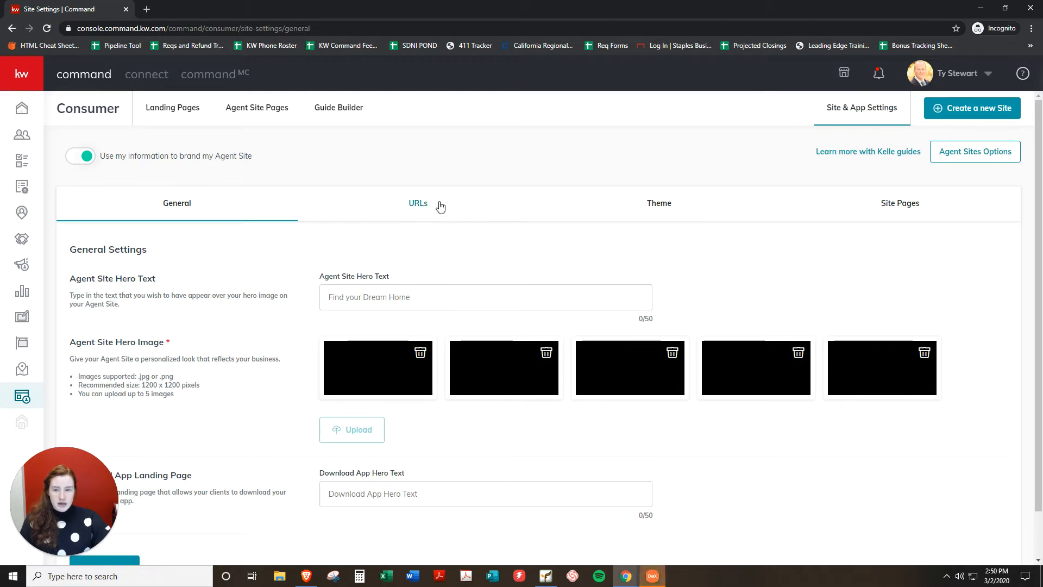
pyautogui.click(418, 215)
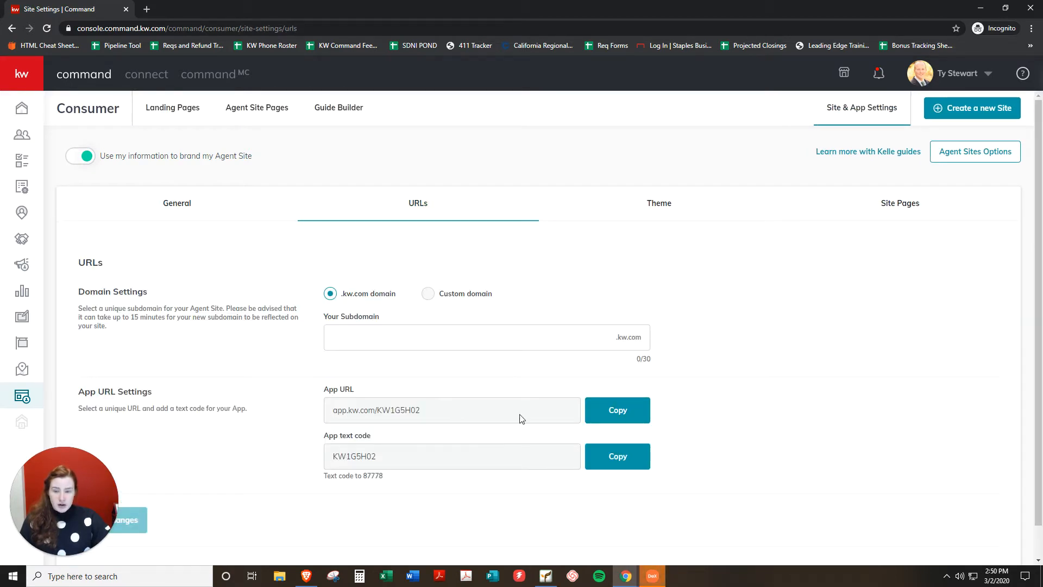
pyautogui.click(612, 420)
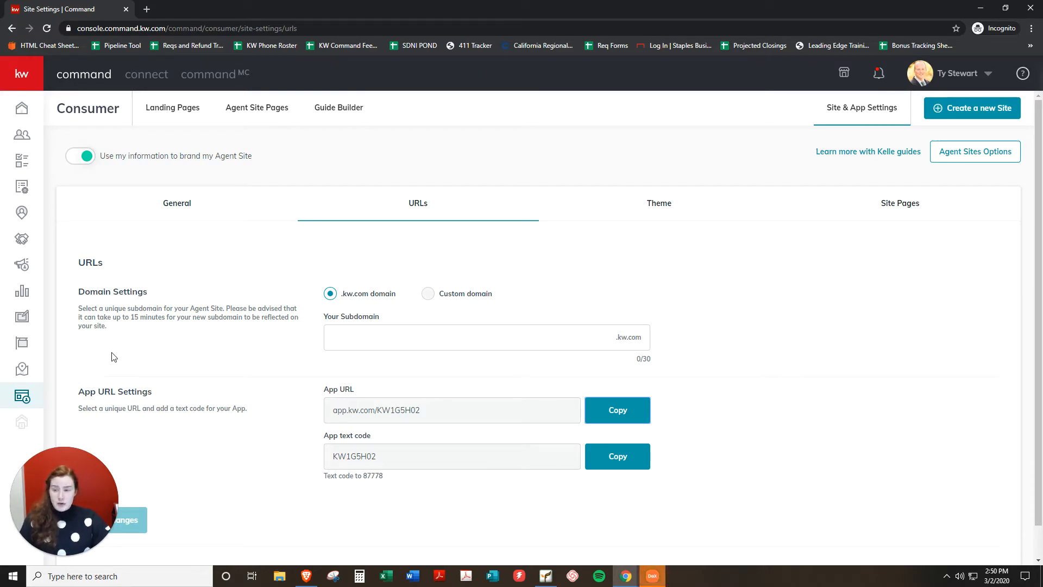
pyautogui.click(21, 325)
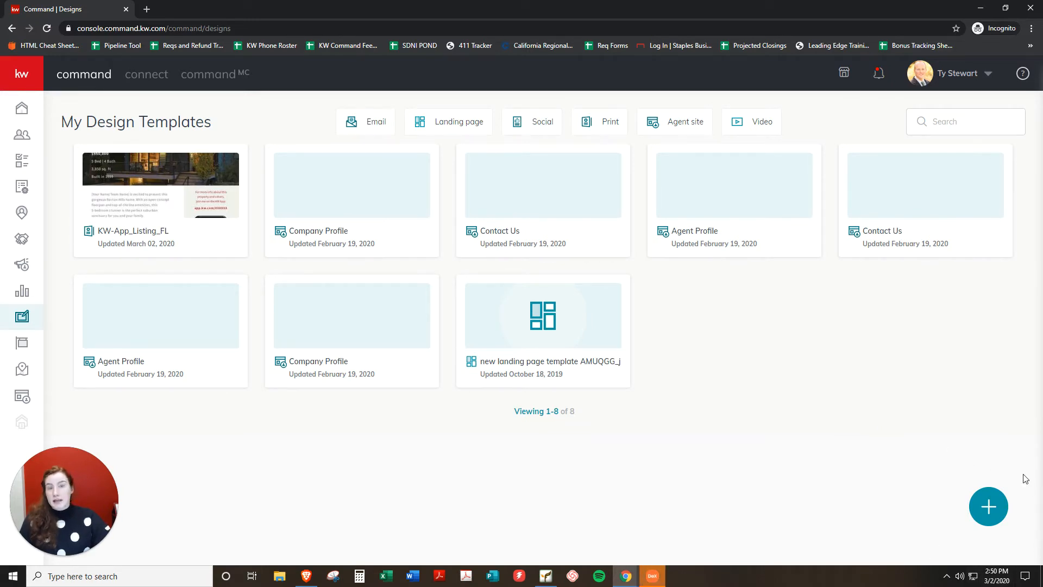
# Create a new Print design and continue to the KW App template library.
pyautogui.click(987, 507)
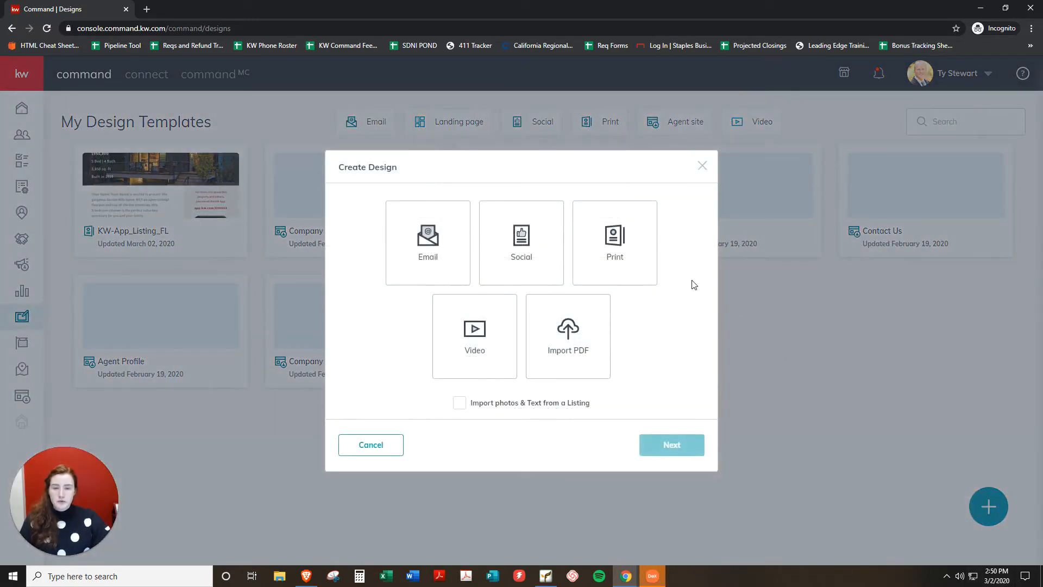
pyautogui.click(614, 230)
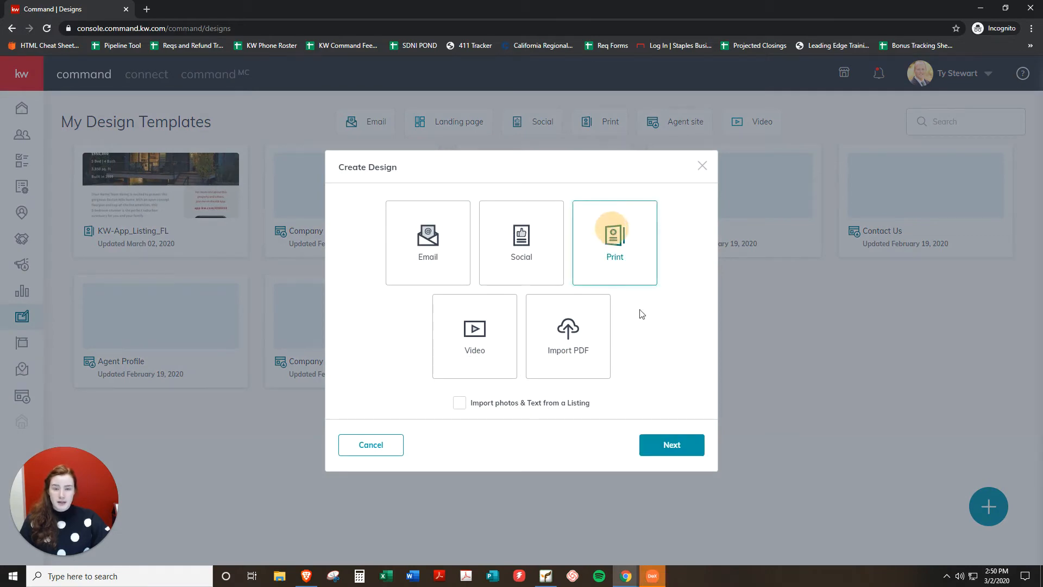
pyautogui.click(683, 458)
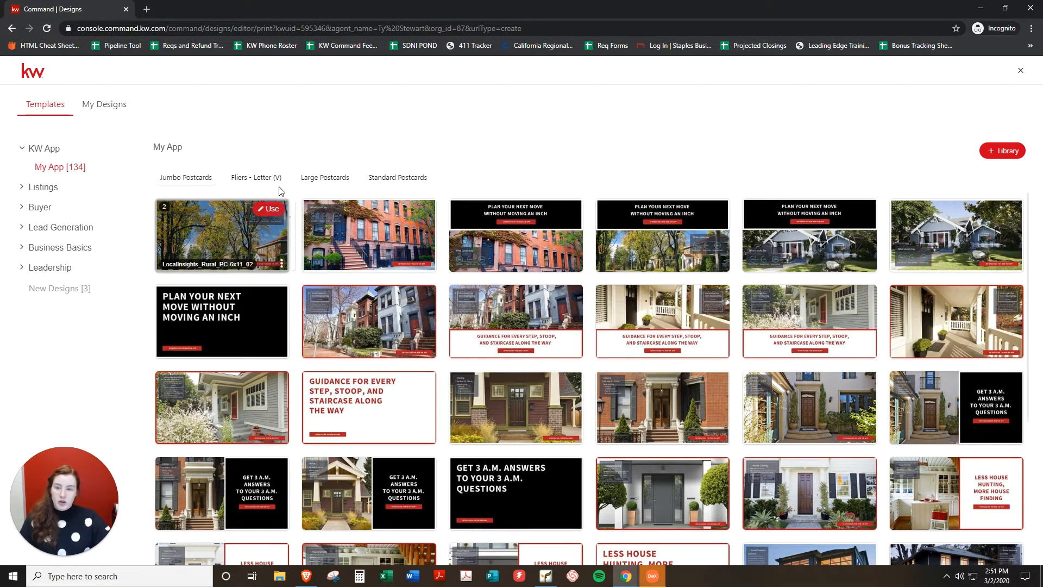
# Filter to Fliers - Letter (V) and start a design from the KW-App_Listing_FL template.
pyautogui.click(255, 179)
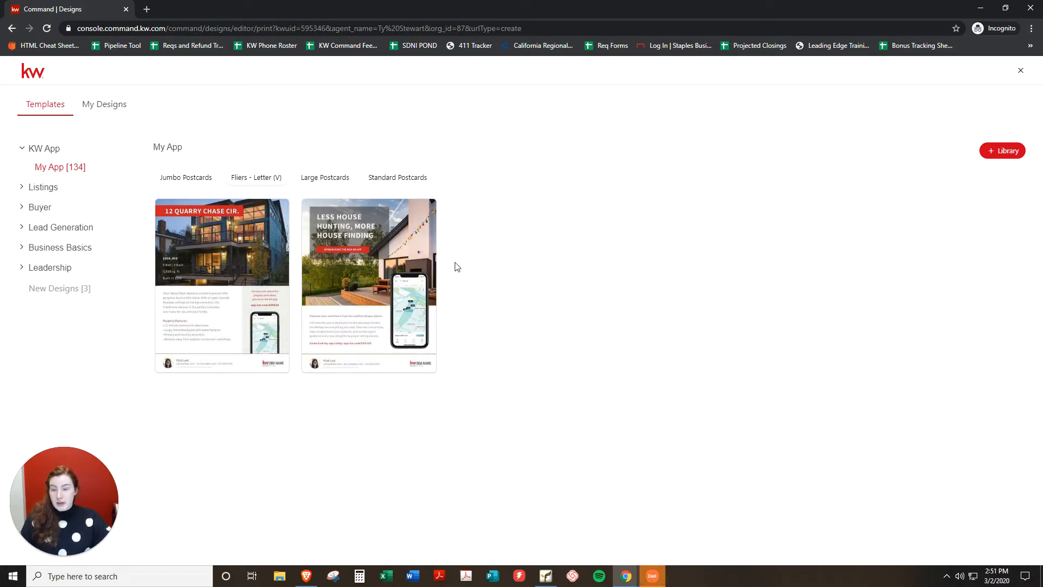
pyautogui.moveTo(410, 353)
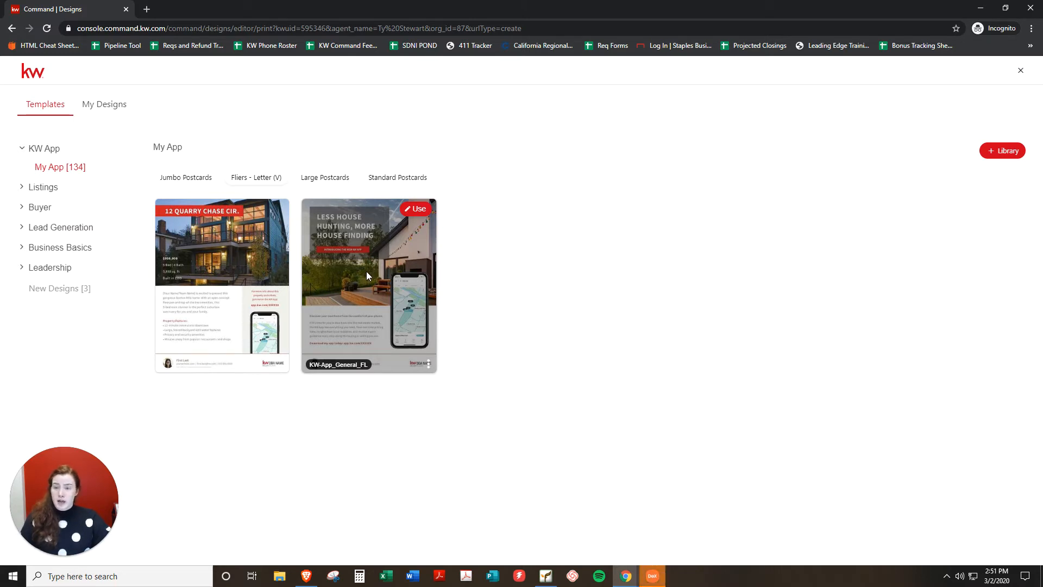
pyautogui.moveTo(228, 255)
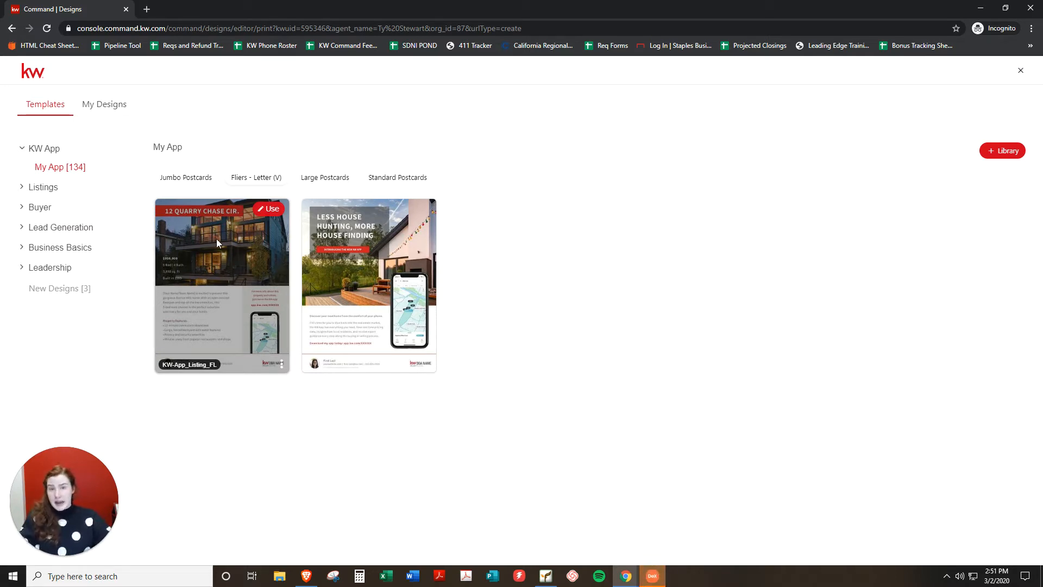
pyautogui.moveTo(345, 286)
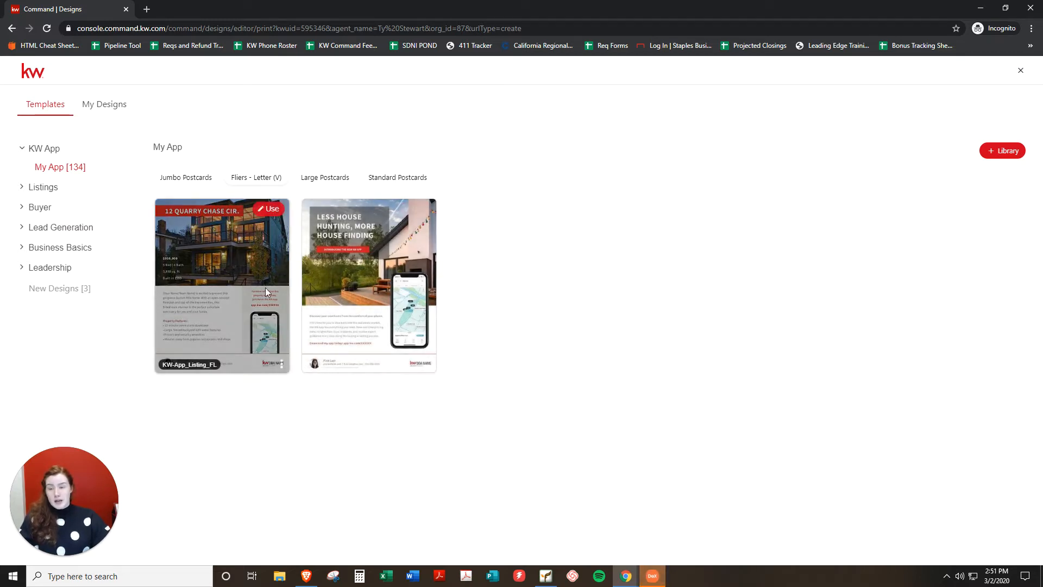
pyautogui.click(273, 210)
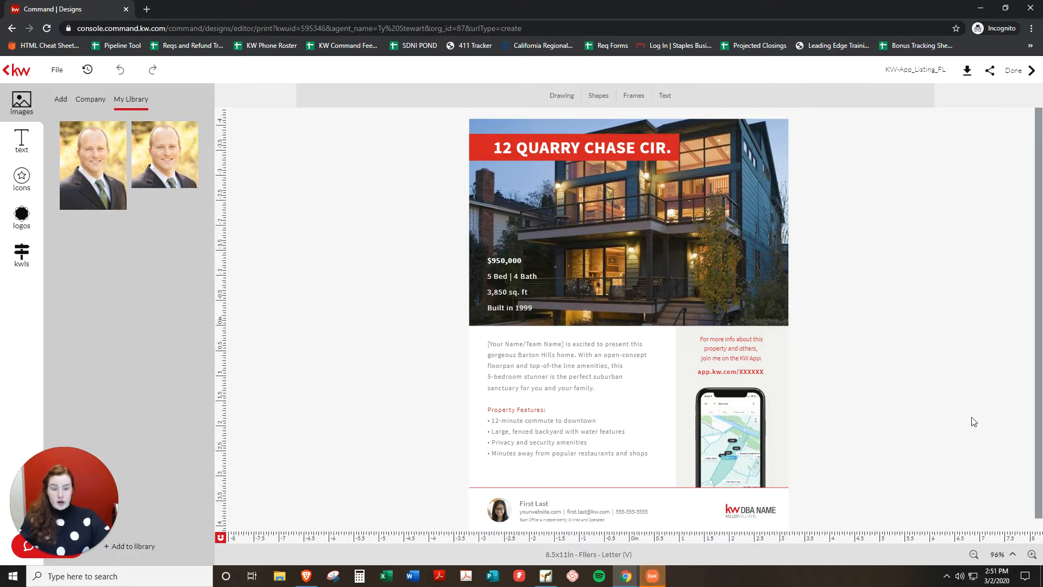
# Zoom in twice on the flyer, scroll down to the footer, and open Add to library.
pyautogui.click(1031, 554)
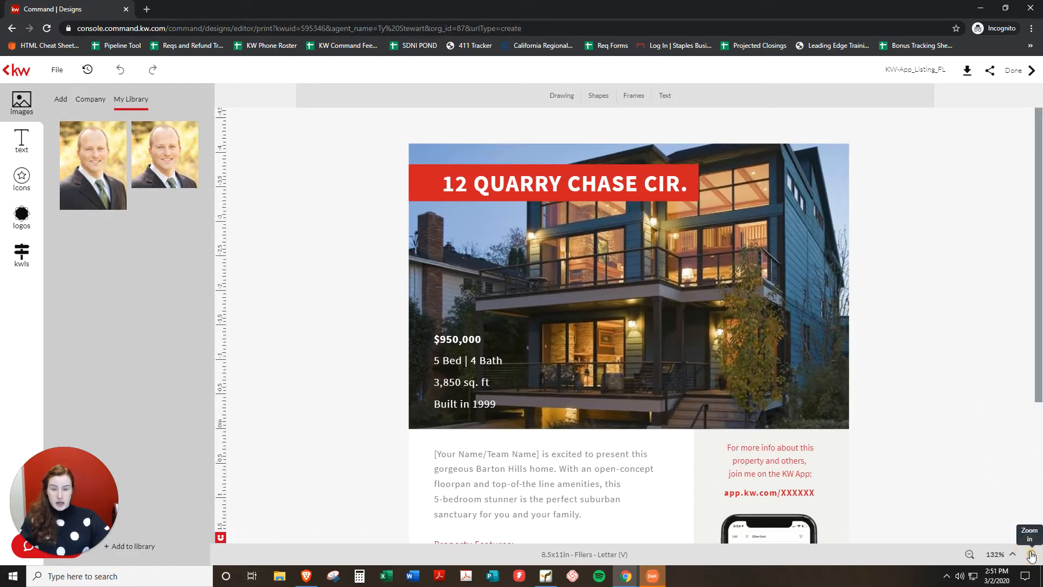
pyautogui.click(1031, 554)
pyautogui.scroll(-5, 999, 496)
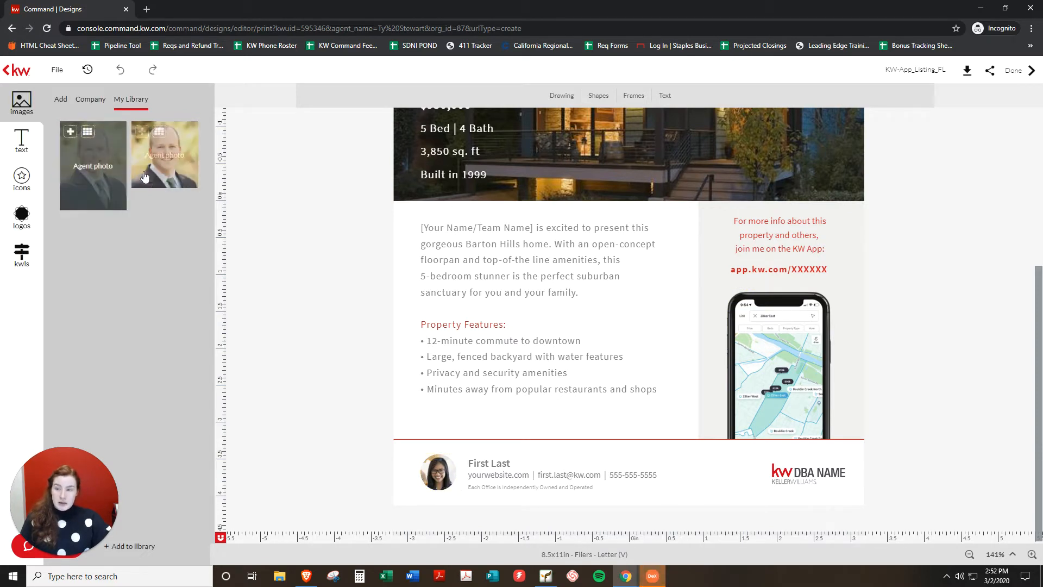
pyautogui.moveTo(169, 160)
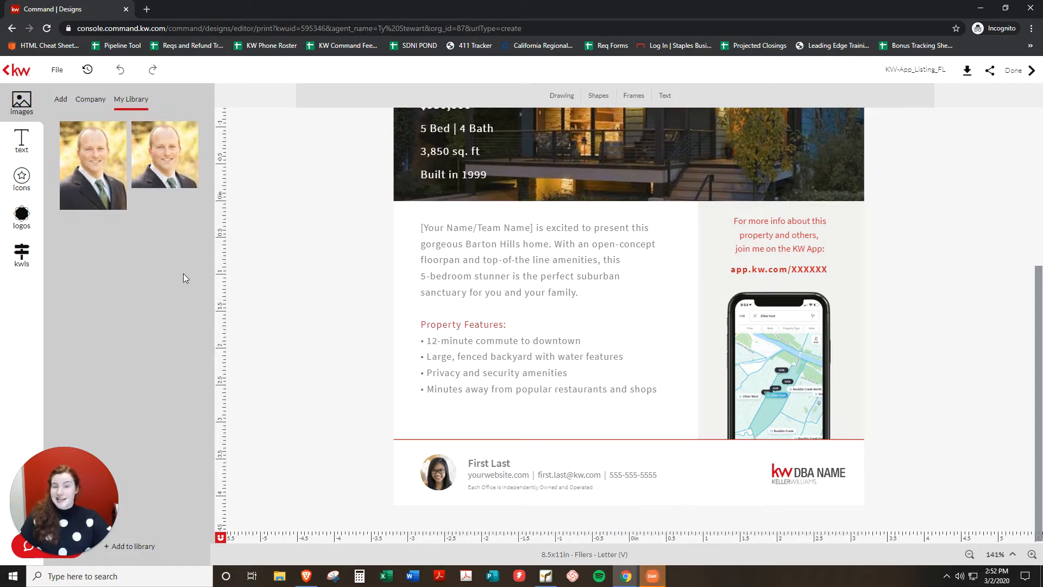
pyautogui.click(143, 547)
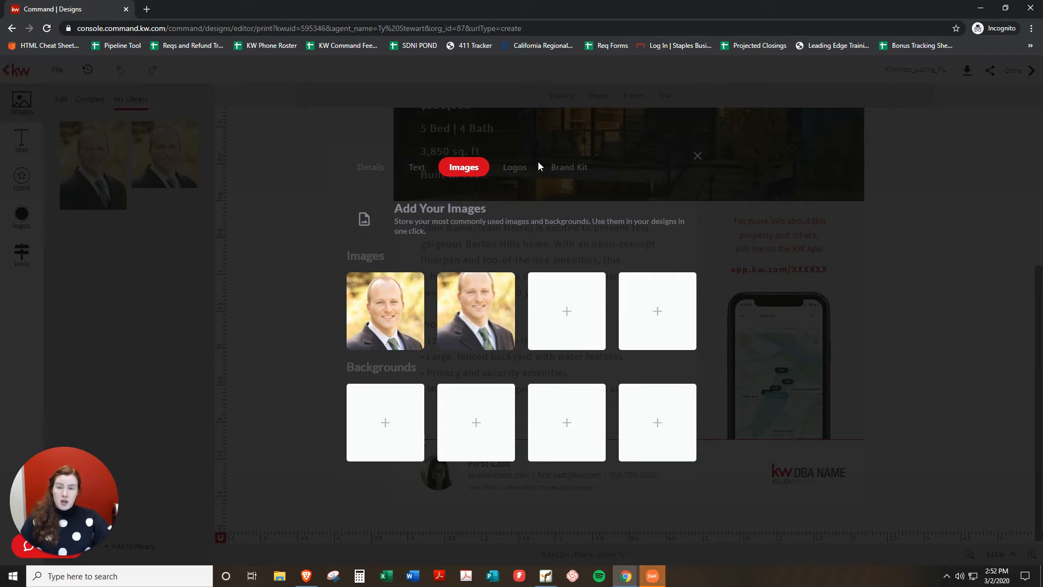
# Upload the red and black kw SDNI LOGO from K:\KW Logos\16_SanDiegoNorthInland to Logos, then close the library.
pyautogui.click(511, 173)
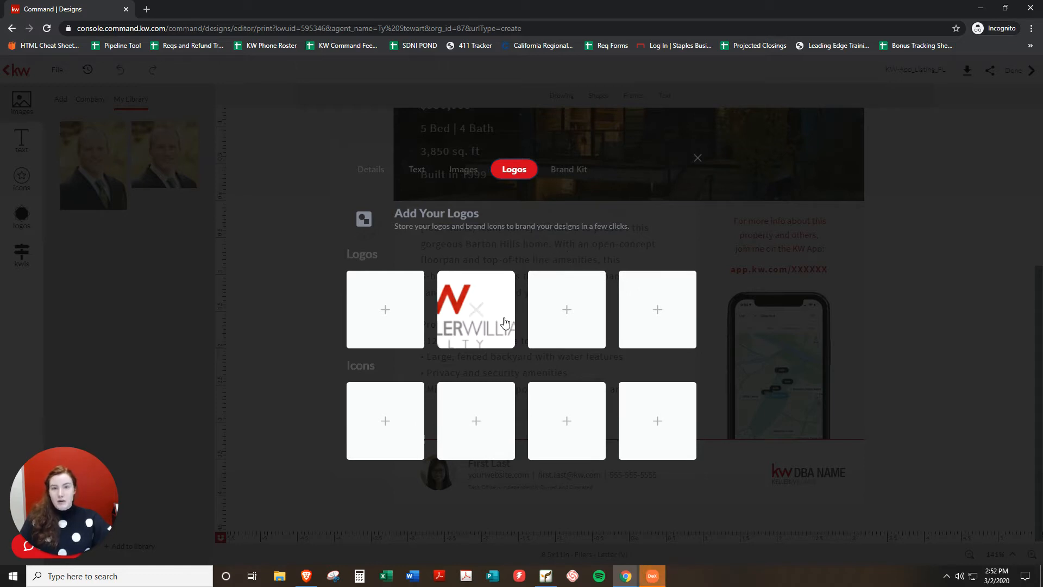
pyautogui.moveTo(440, 329)
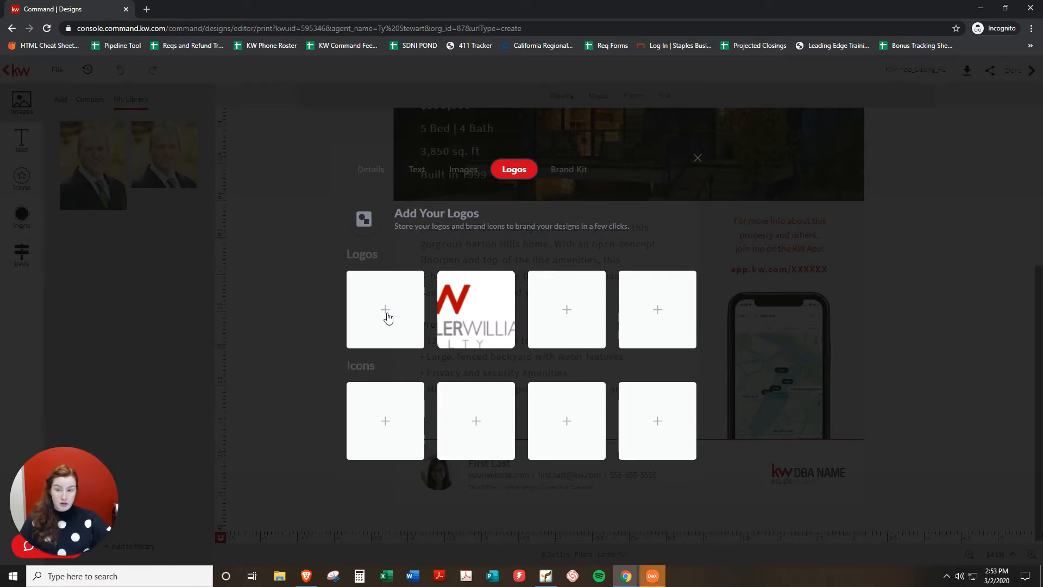
pyautogui.click(387, 317)
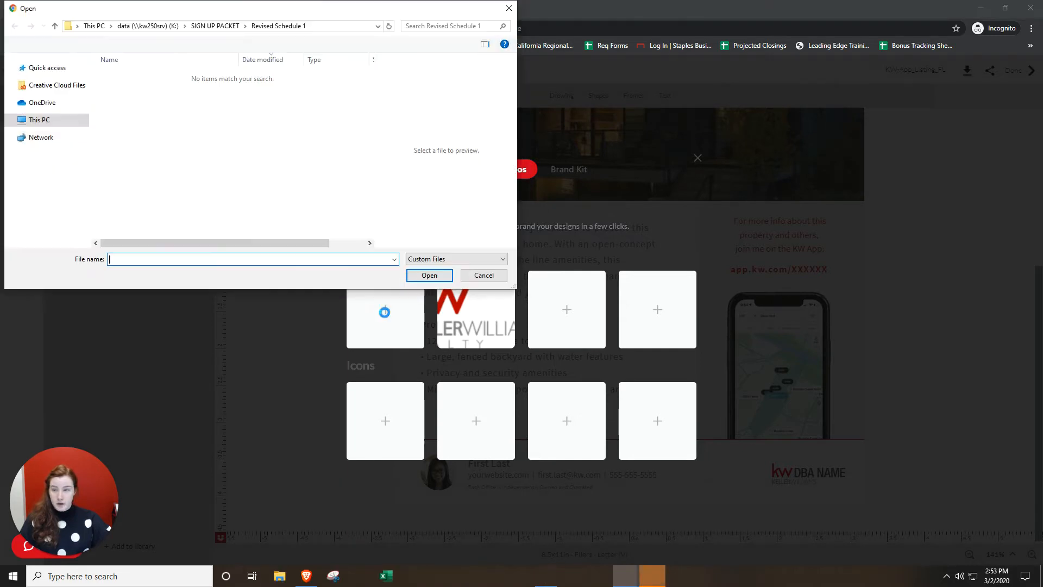
pyautogui.click(64, 207)
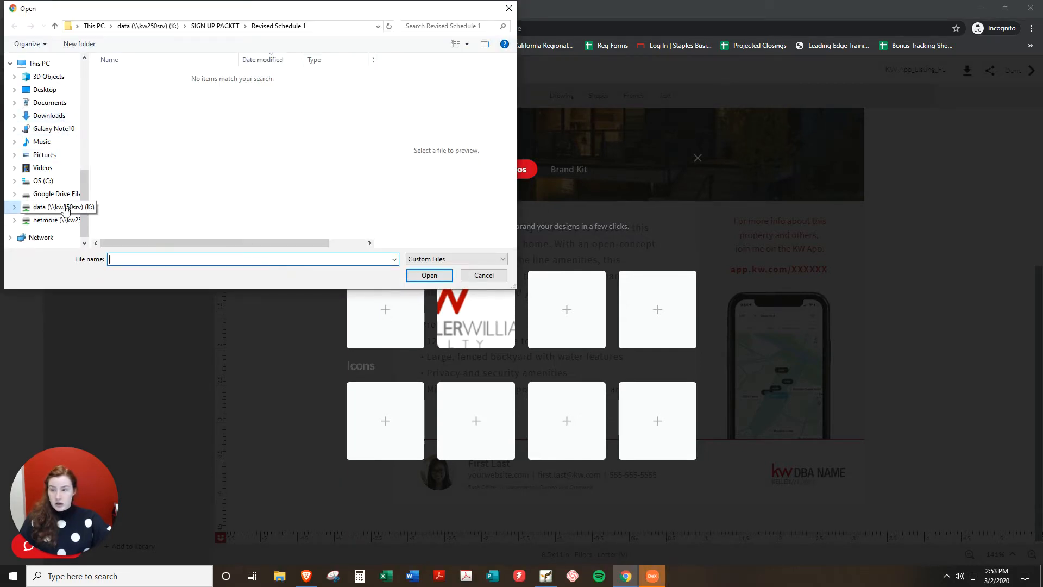
pyautogui.scroll(-15, 171, 186)
pyautogui.scroll(10, 172, 186)
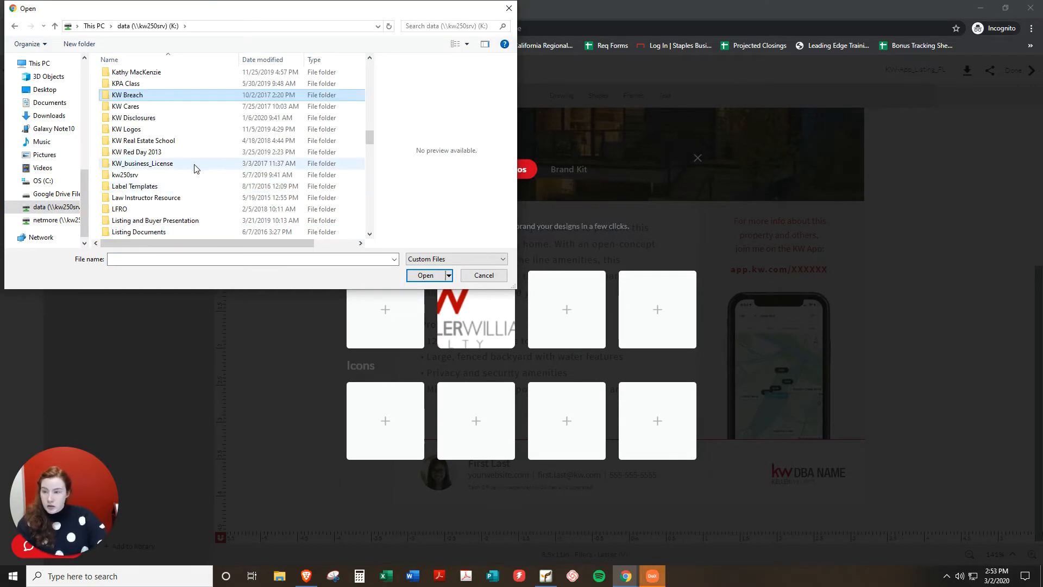
pyautogui.doubleClick(140, 129)
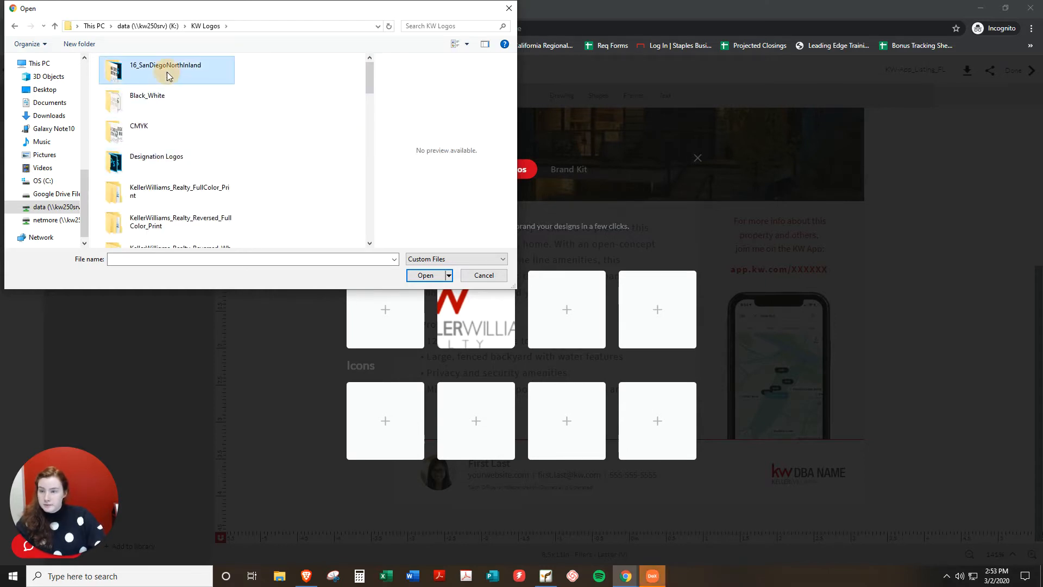
pyautogui.doubleClick(168, 71)
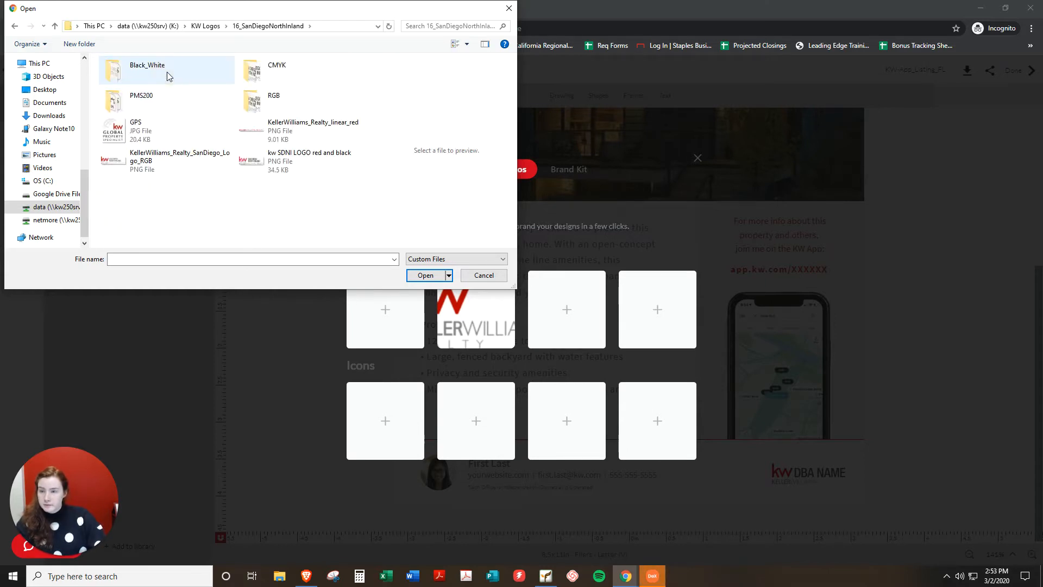
pyautogui.doubleClick(321, 167)
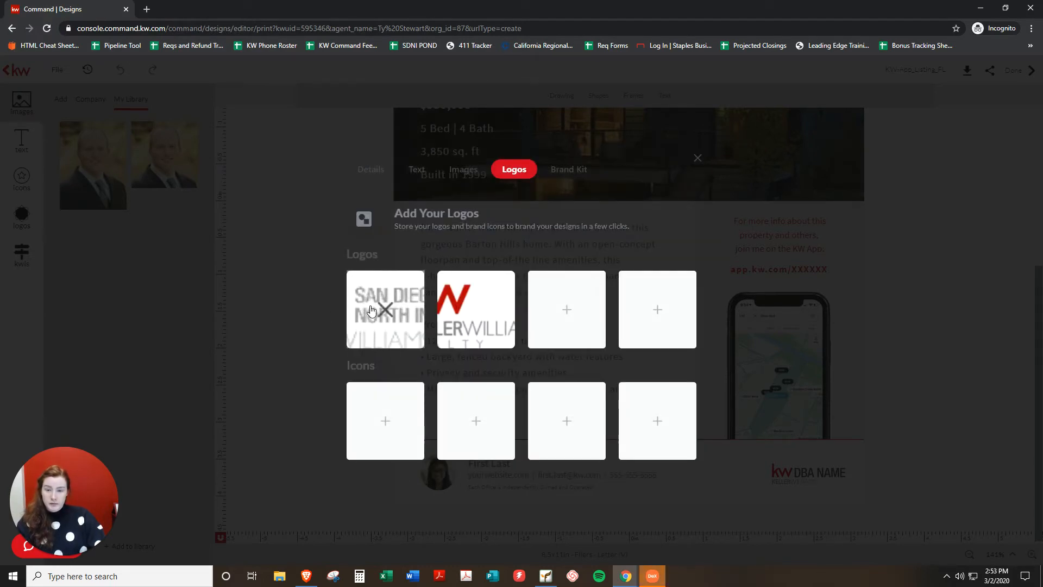
pyautogui.click(698, 163)
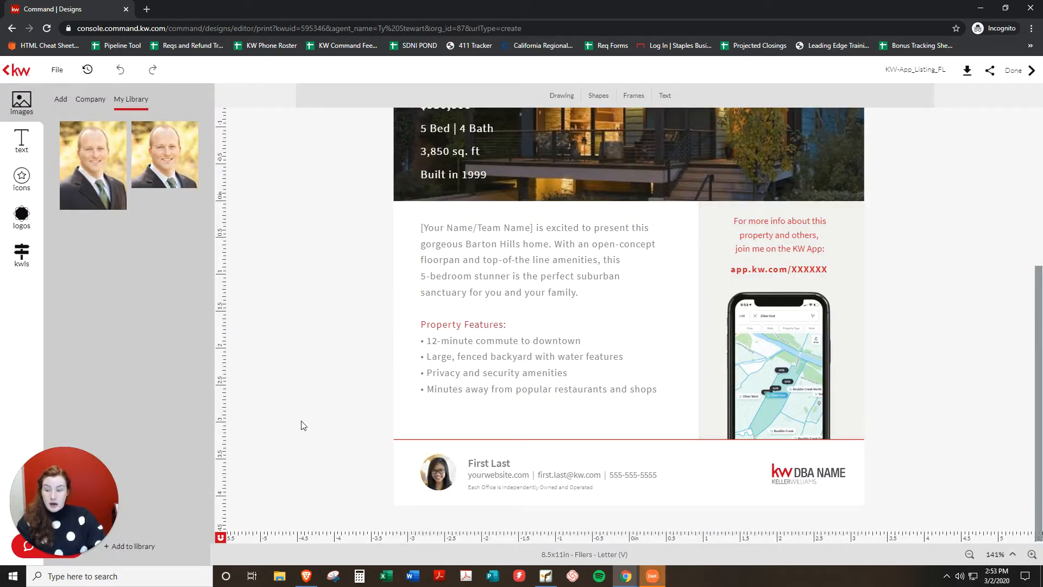
# Put the My Library agent photo into the footer headshot and select the First Last text.
pyautogui.moveTo(172, 147)
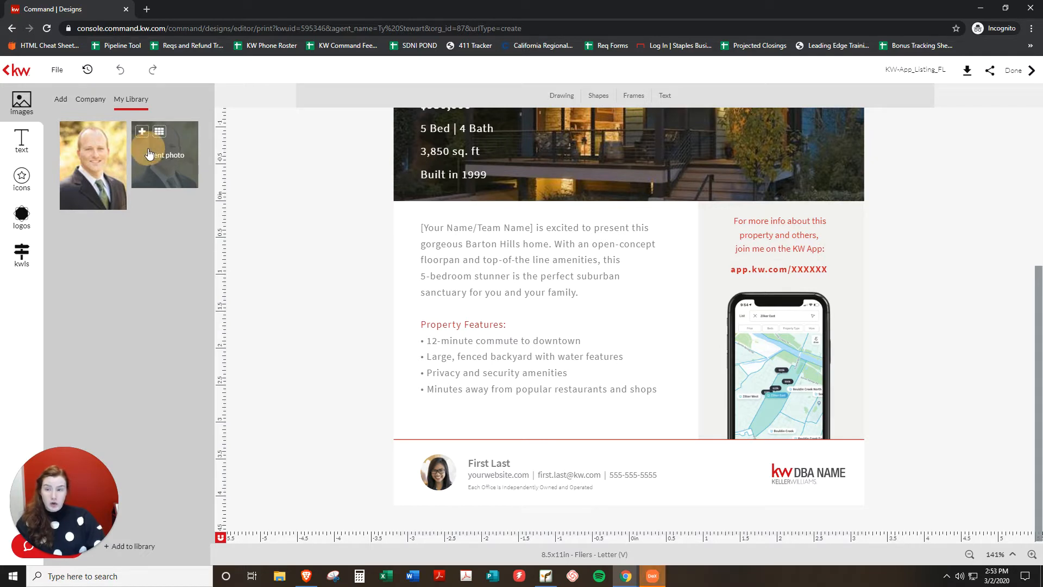
pyautogui.moveTo(150, 158); pyautogui.dragTo(434, 468)
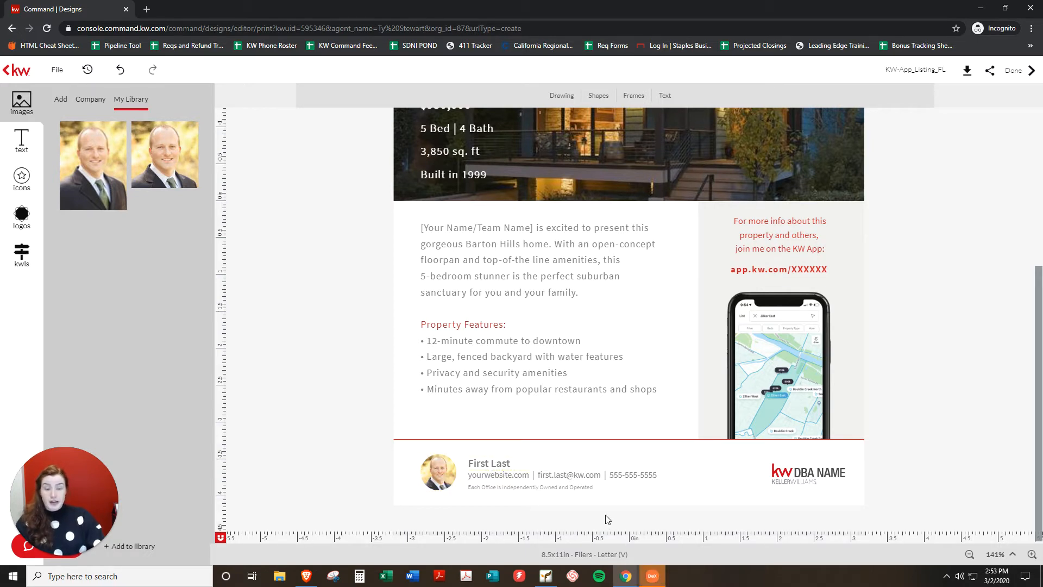
pyautogui.click(520, 462)
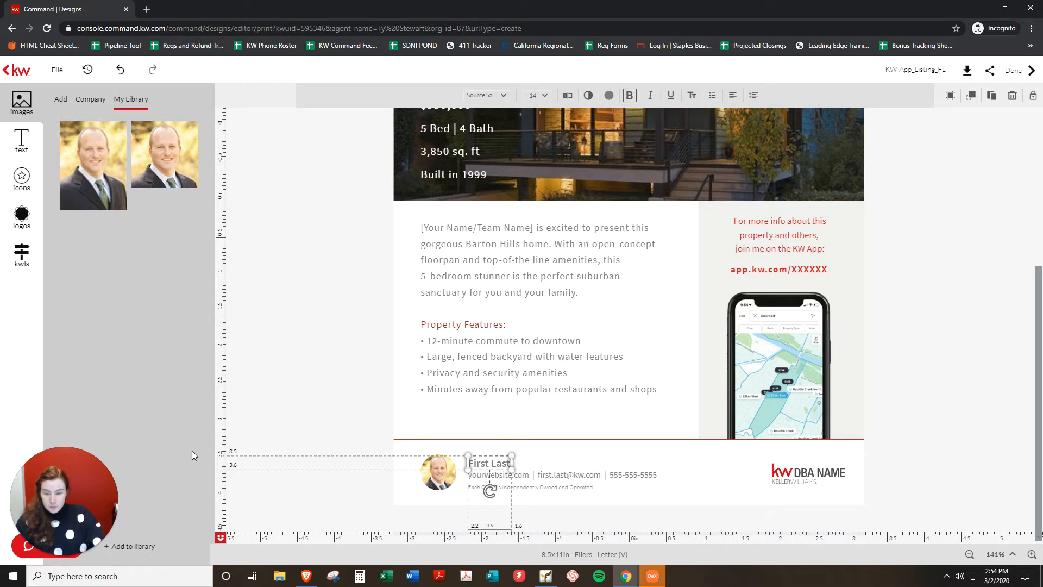
# Replace the First Last placeholder with the agent's full name and widen the box to one line.
pyautogui.click(488, 462)
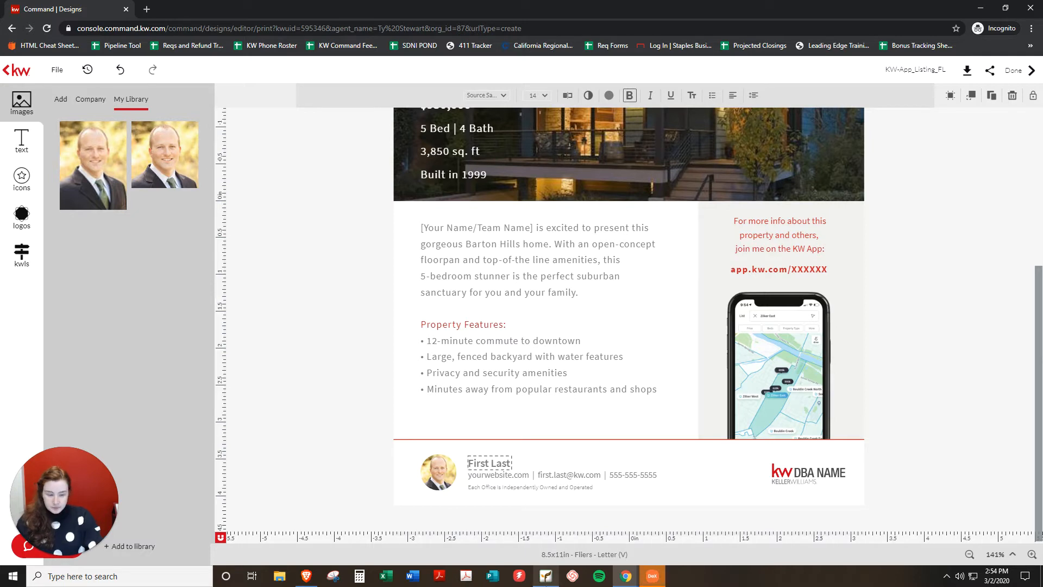
pyautogui.moveTo(468, 463); pyautogui.dragTo(512, 463)
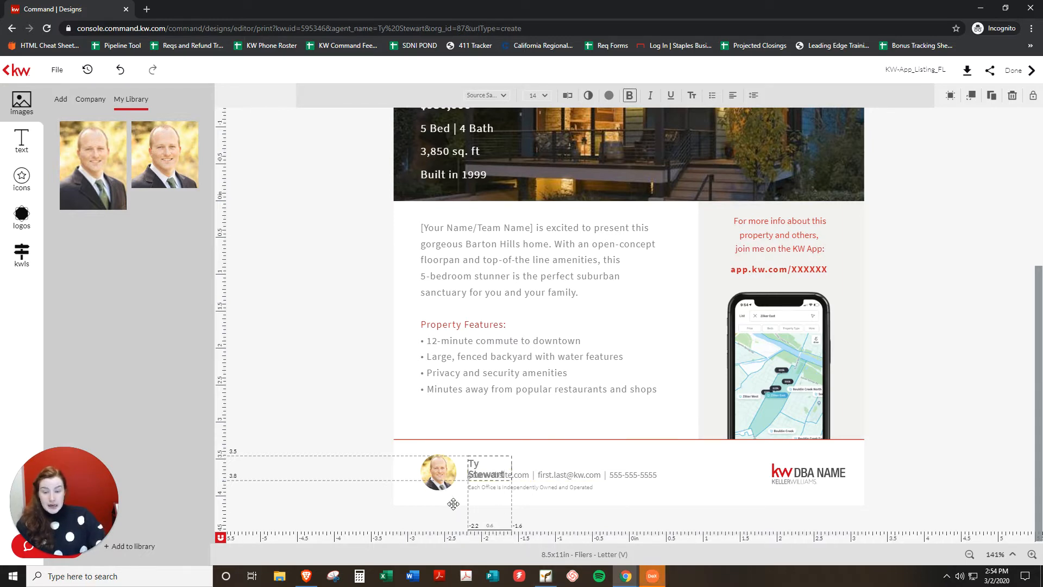
pyautogui.click(563, 457)
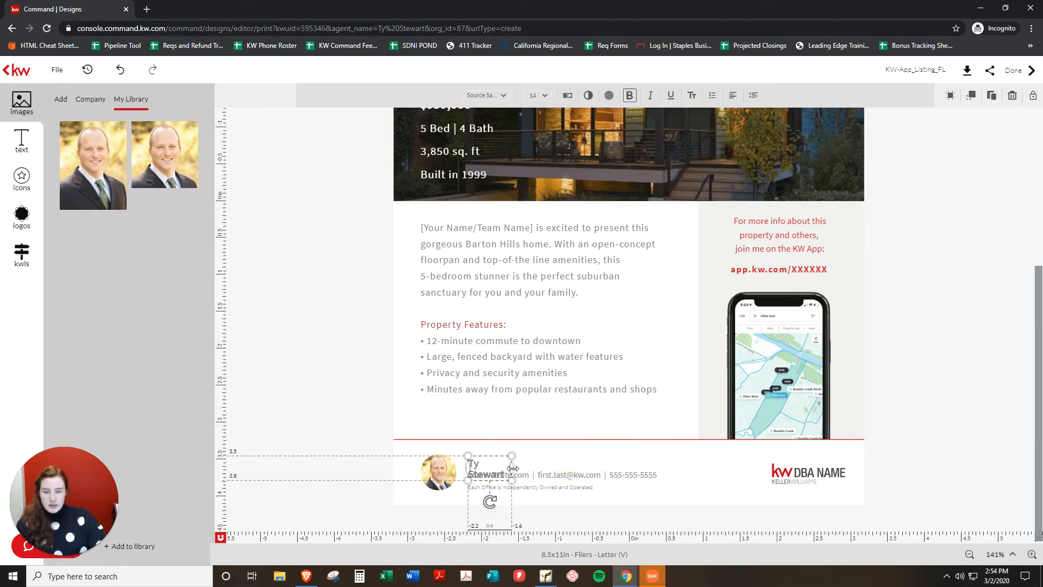
pyautogui.moveTo(512, 466); pyautogui.dragTo(544, 461)
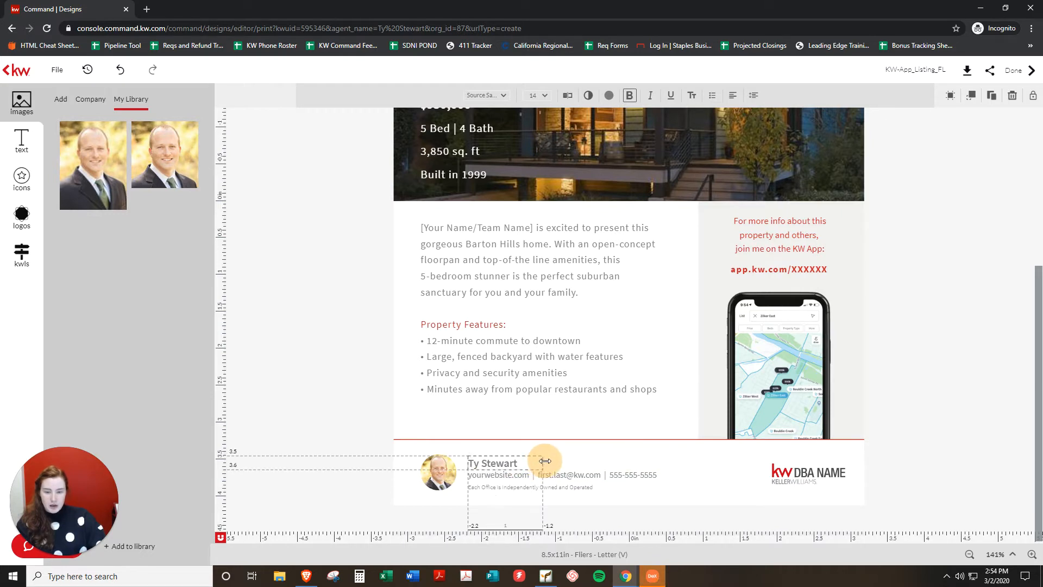
pyautogui.click(371, 424)
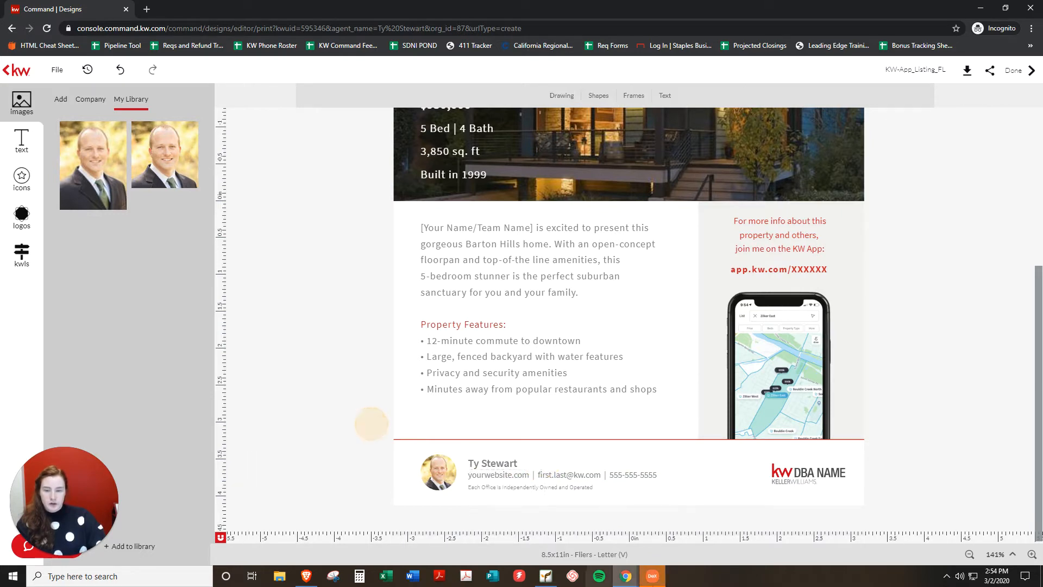
# Replace the placeholder website, e-mail and phone with the agent's details and widen the contact box.
pyautogui.click(506, 475)
pyautogui.click(512, 475)
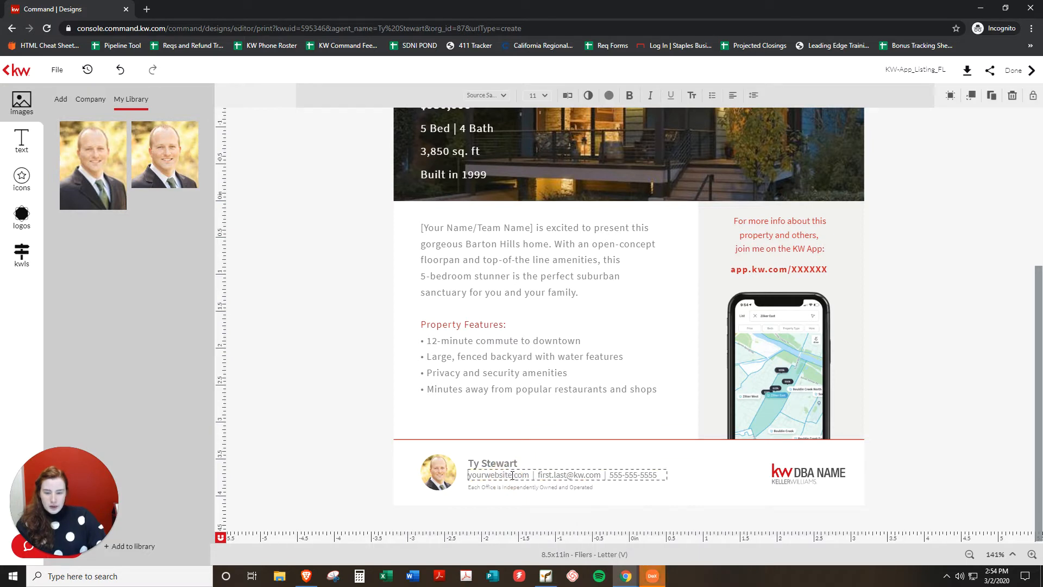
pyautogui.press('BackSpace')
pyautogui.press('BackSpace')
pyautogui.press('BackSpace')
pyautogui.press('BackSpace')
pyautogui.press('BackSpace')
pyautogui.press('BackSpace')
pyautogui.press('BackSpace')
pyautogui.press('BackSpace')
pyautogui.press('BackSpace')
pyautogui.press('BackSpace')
pyautogui.press('BackSpace')
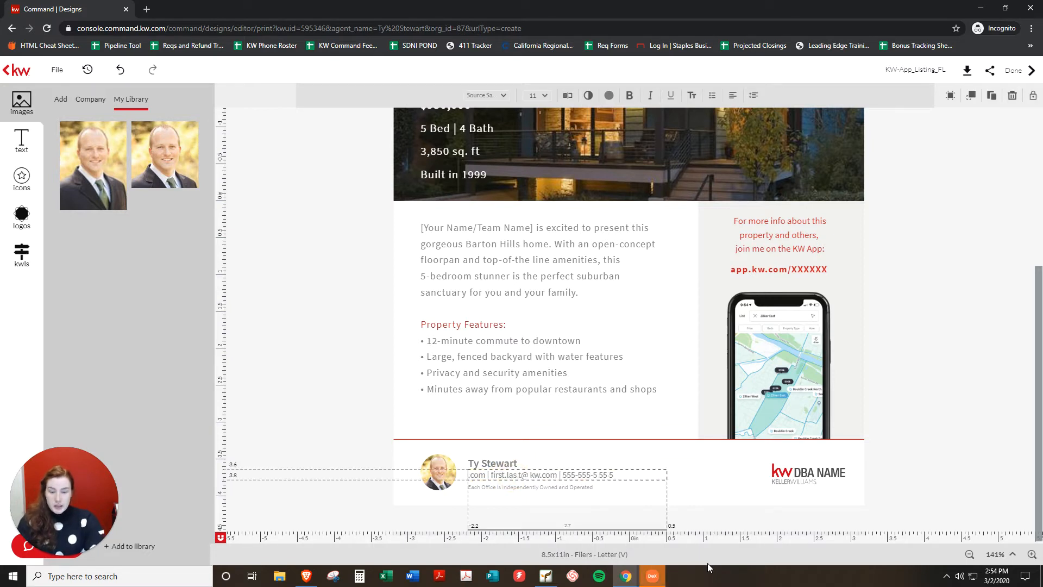
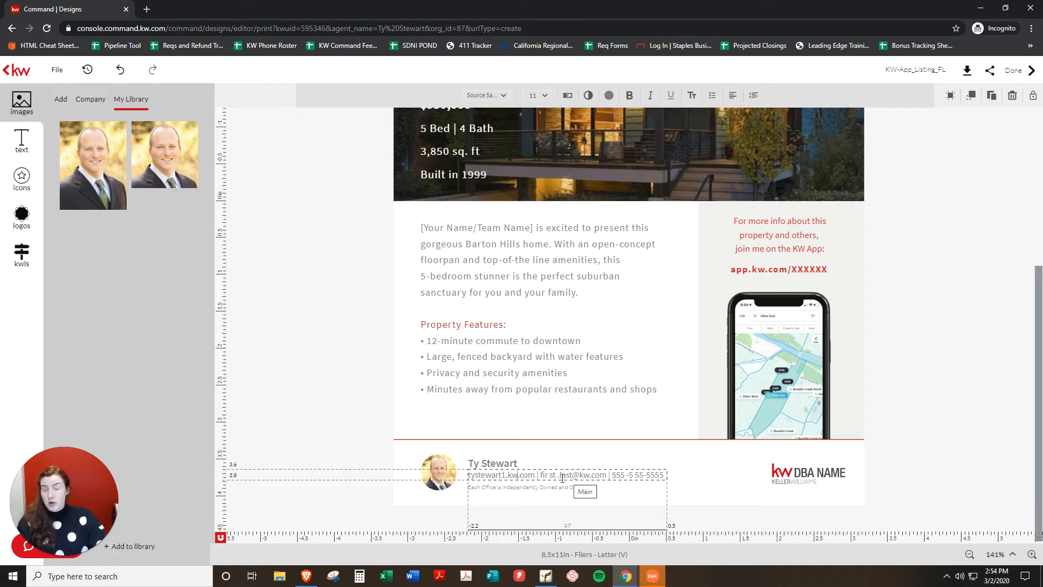
pyautogui.click(605, 474)
pyautogui.moveTo(605, 475); pyautogui.dragTo(540, 475)
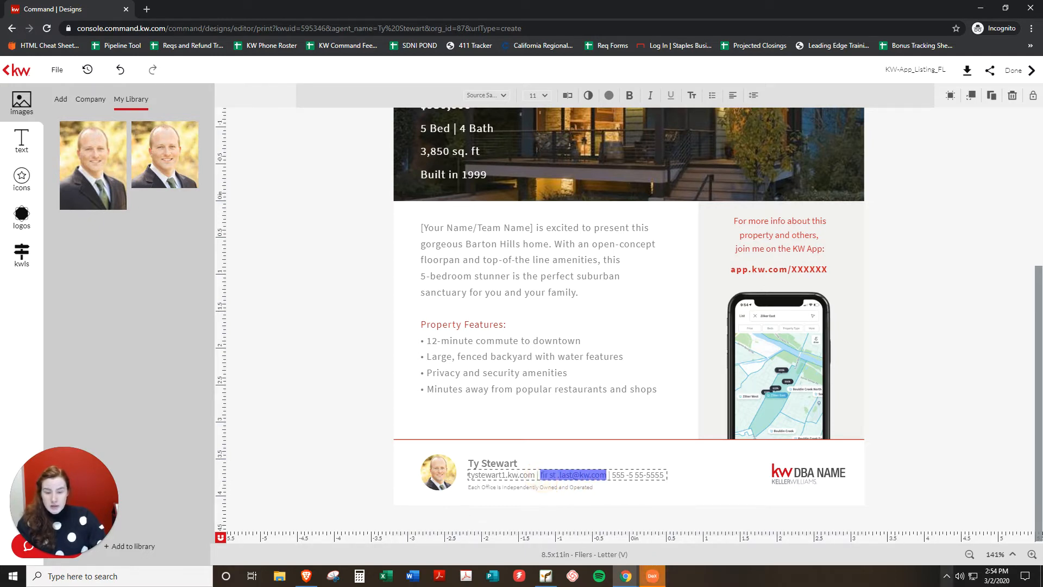
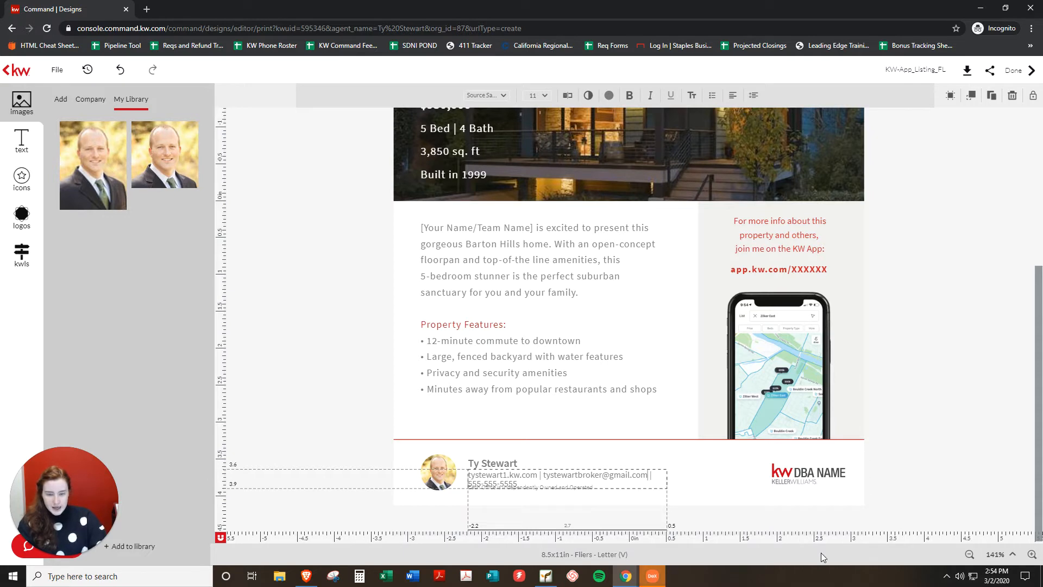
pyautogui.hotkey('ctrl', 'shift', 'Left')
pyautogui.hotkey('ctrl', 'shift', 'Left')
pyautogui.hotkey('ctrl', 'shift', 'Left')
pyautogui.hotkey('ctrl', 'shift', 'Left')
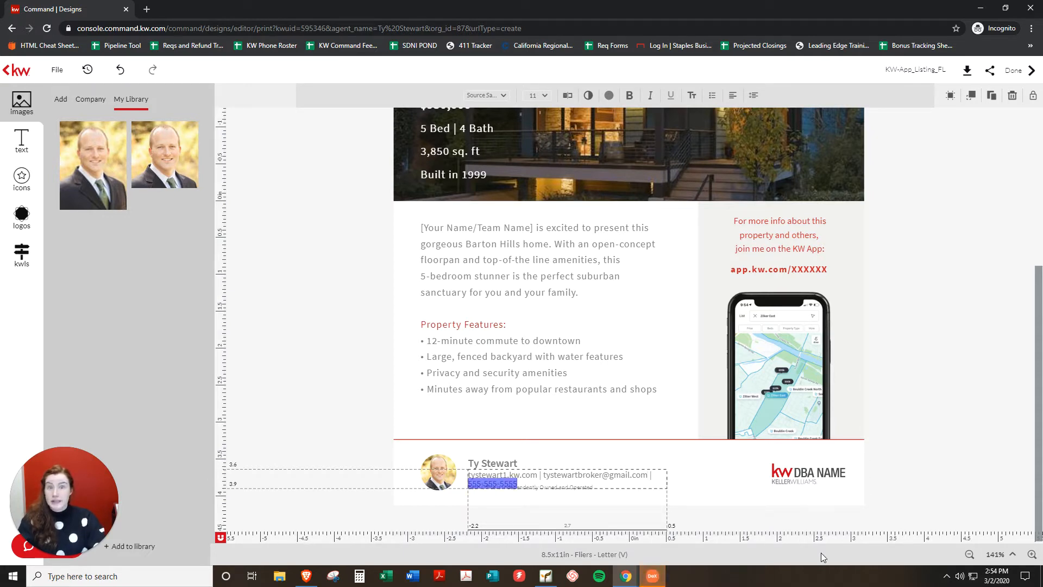
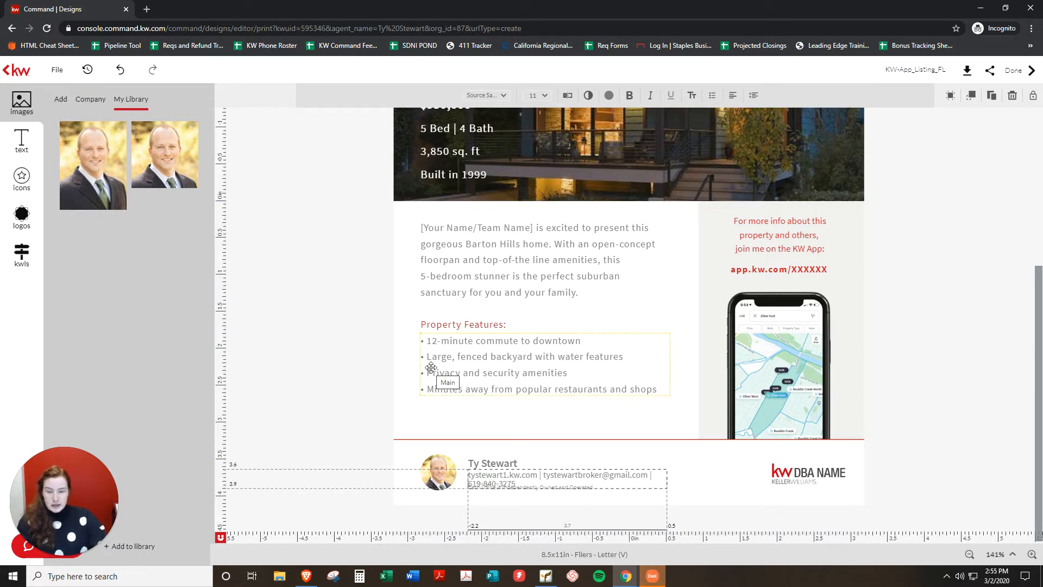
pyautogui.click(689, 480)
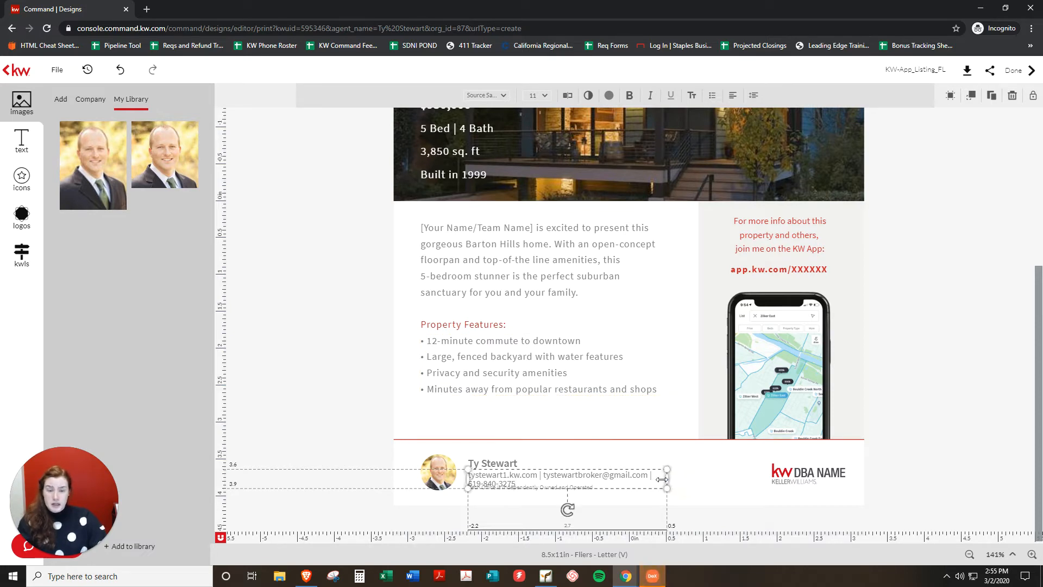
pyautogui.moveTo(667, 478); pyautogui.dragTo(724, 477)
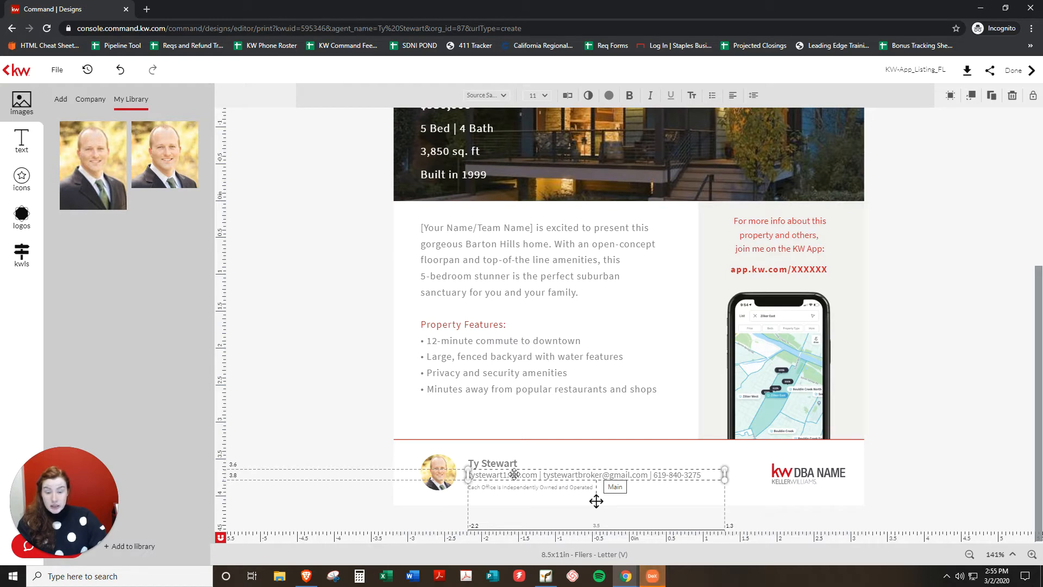
# Add a Broker-Associate | DRE# line with the pasted licence number above the contact details.
pyautogui.doubleClick(492, 475)
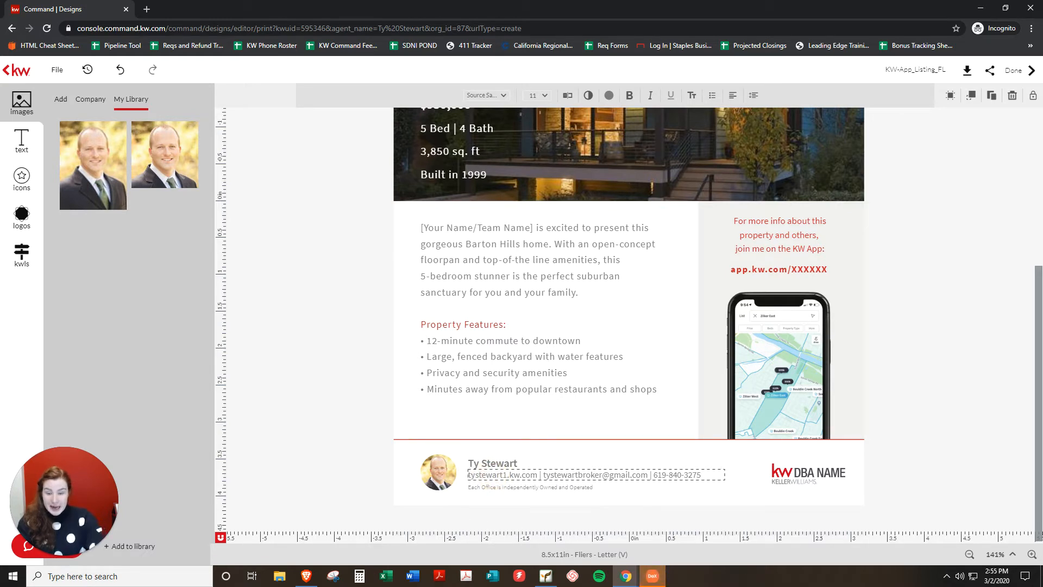
pyautogui.moveTo(468, 475); pyautogui.dragTo(468, 483)
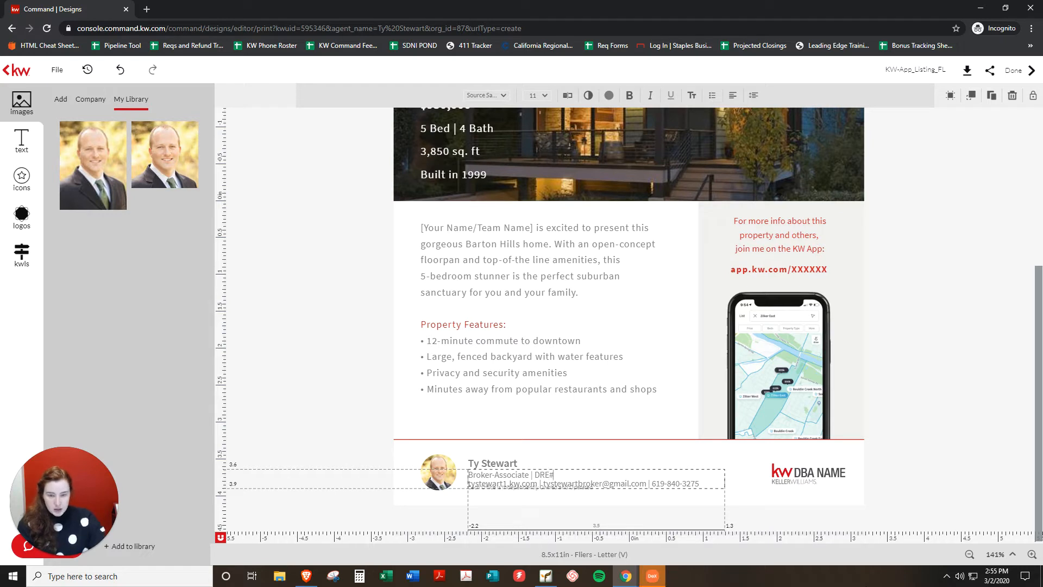
pyautogui.hotkey('alt', 'Tab')
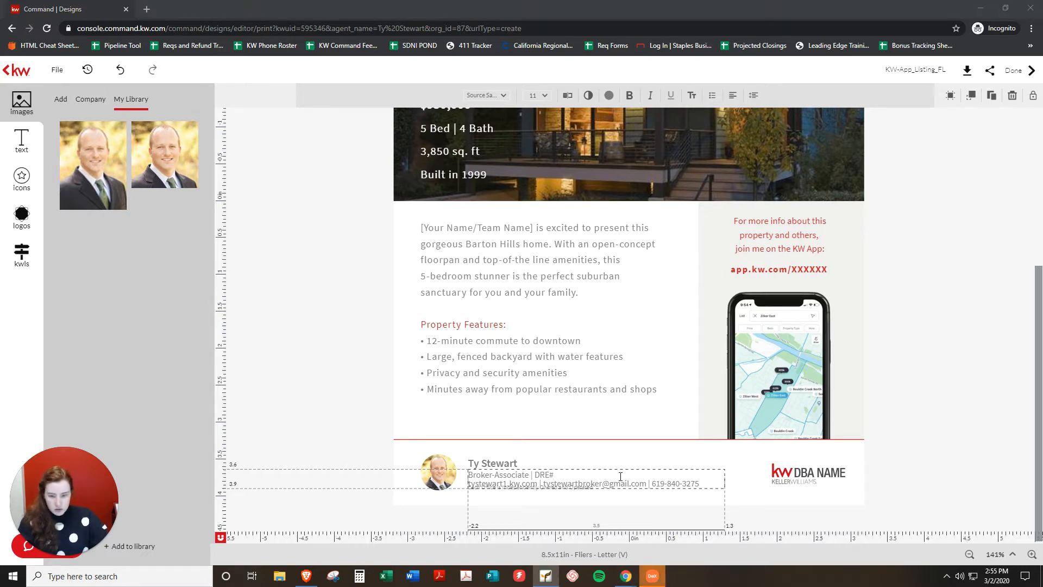
pyautogui.hotkey('alt', 'Tab')
pyautogui.write('01445777')
pyautogui.hotkey('ctrl', 'z')
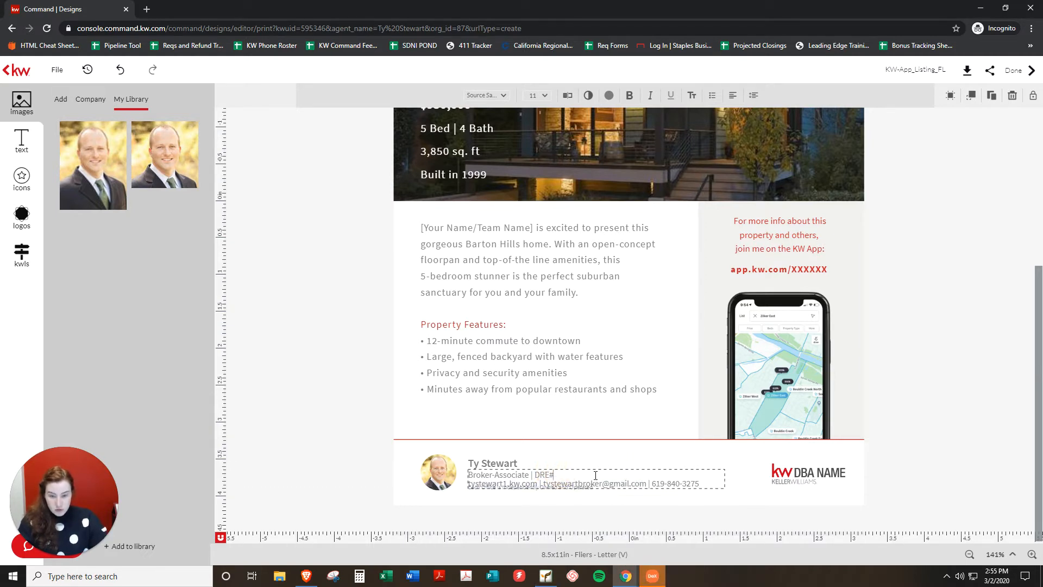
pyautogui.click(595, 475)
pyautogui.write('01445777')
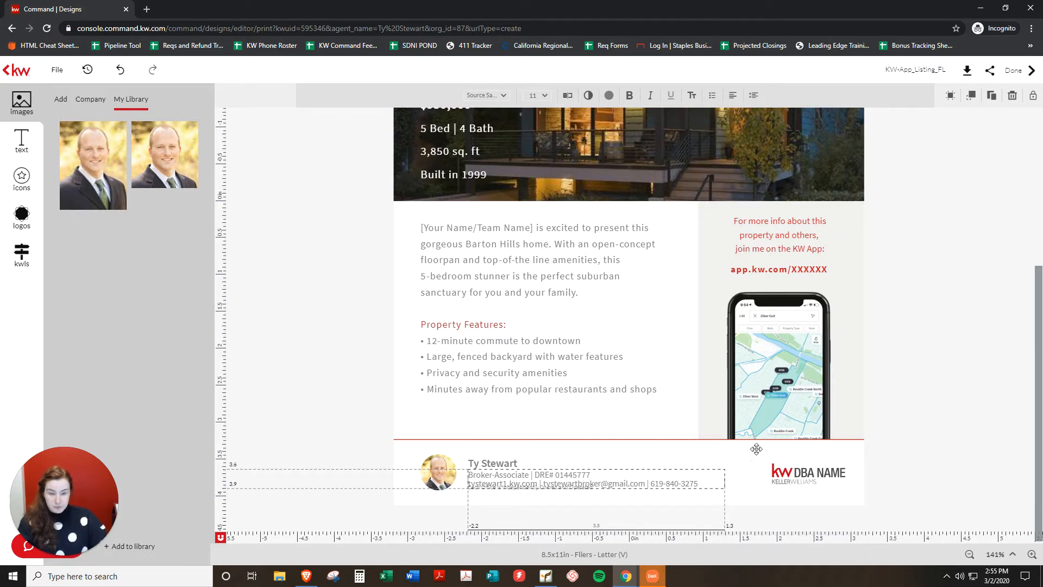
pyautogui.click(928, 471)
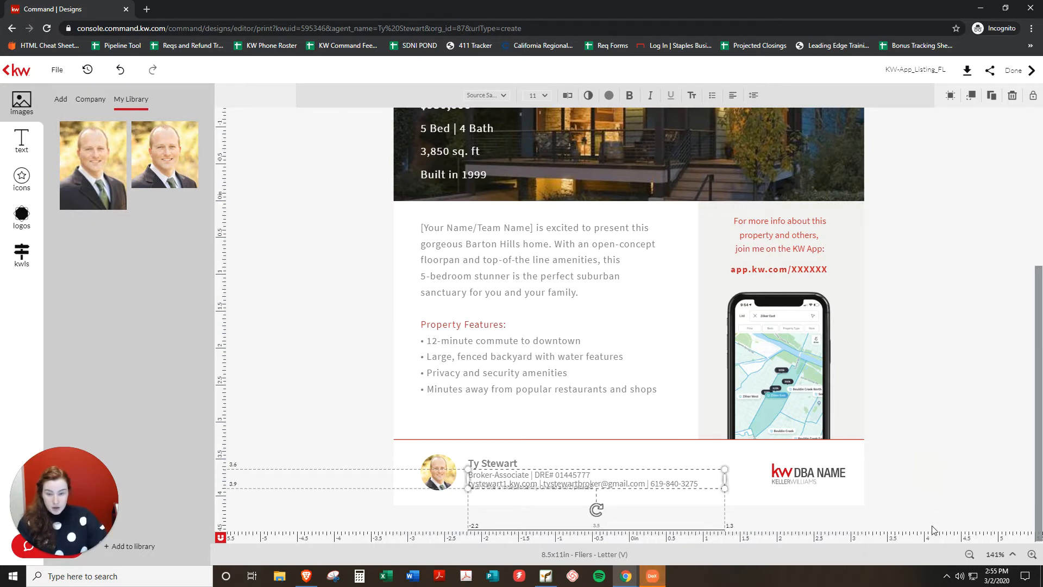
pyautogui.click(971, 458)
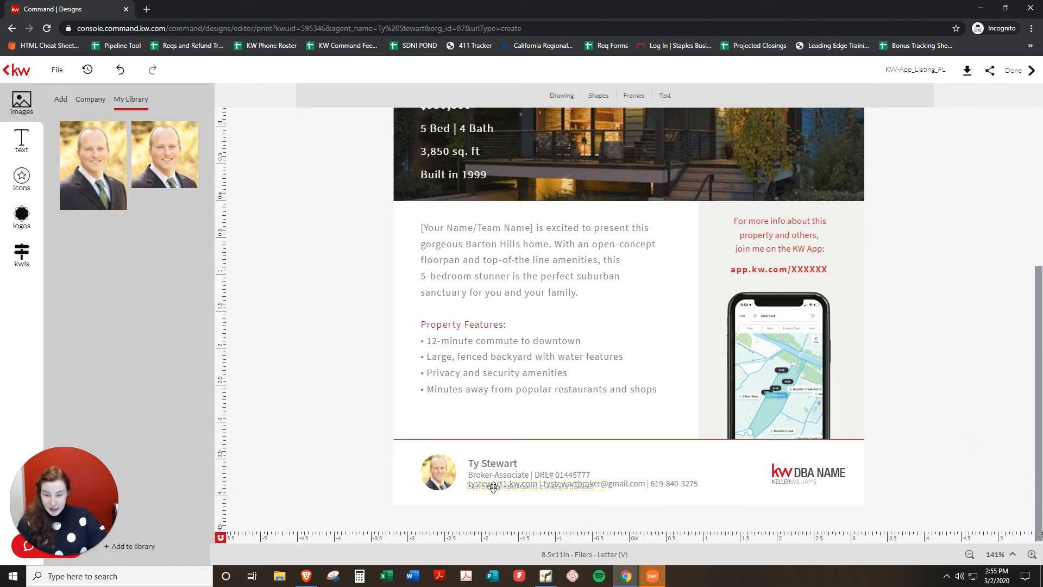
# Nudge the disclaimer line down slightly, undoing an accidental move of the footer block.
pyautogui.moveTo(493, 487); pyautogui.dragTo(494, 492)
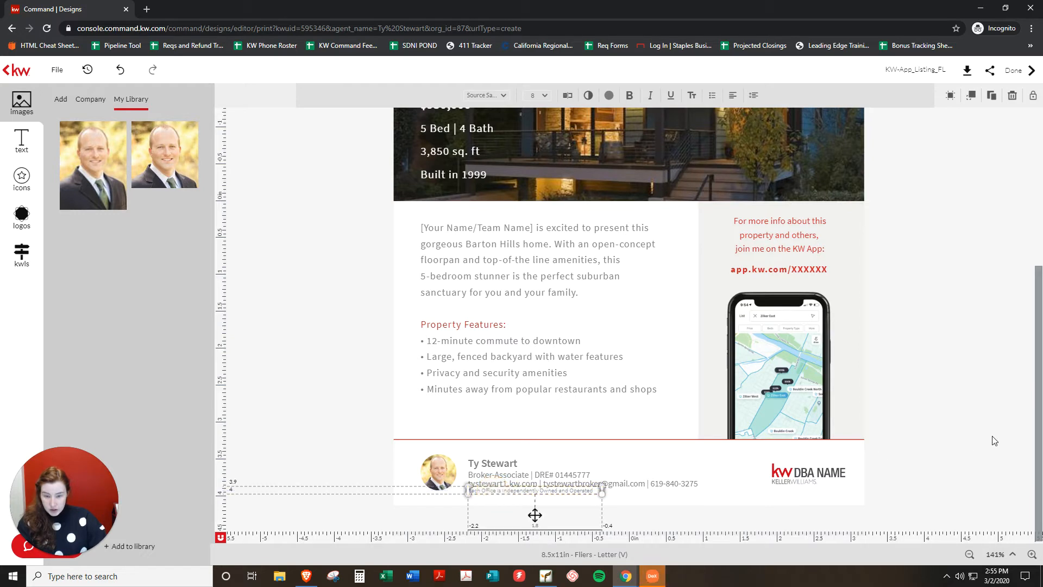
pyautogui.click(997, 434)
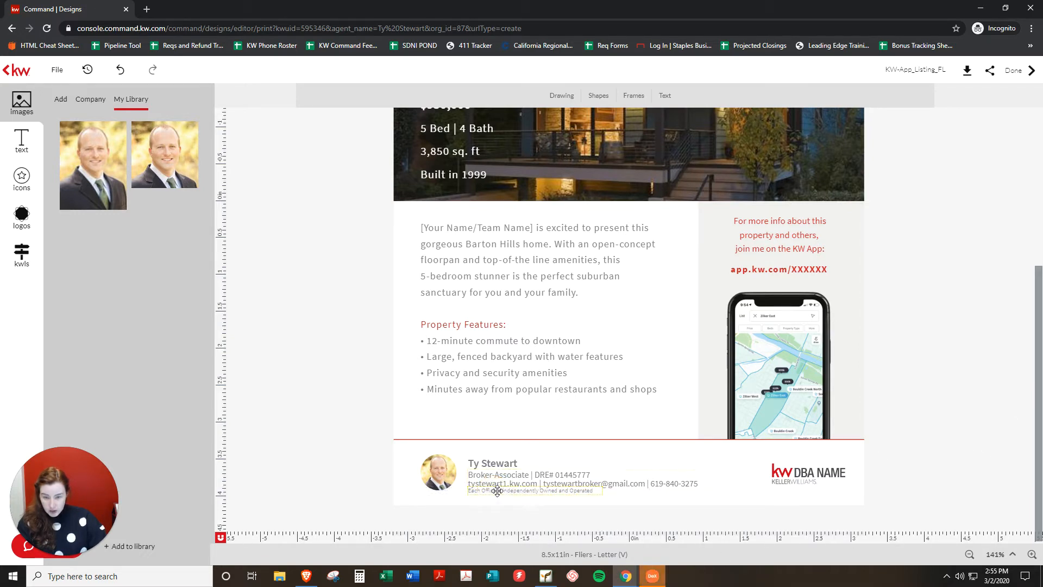
pyautogui.moveTo(496, 492); pyautogui.dragTo(496, 494)
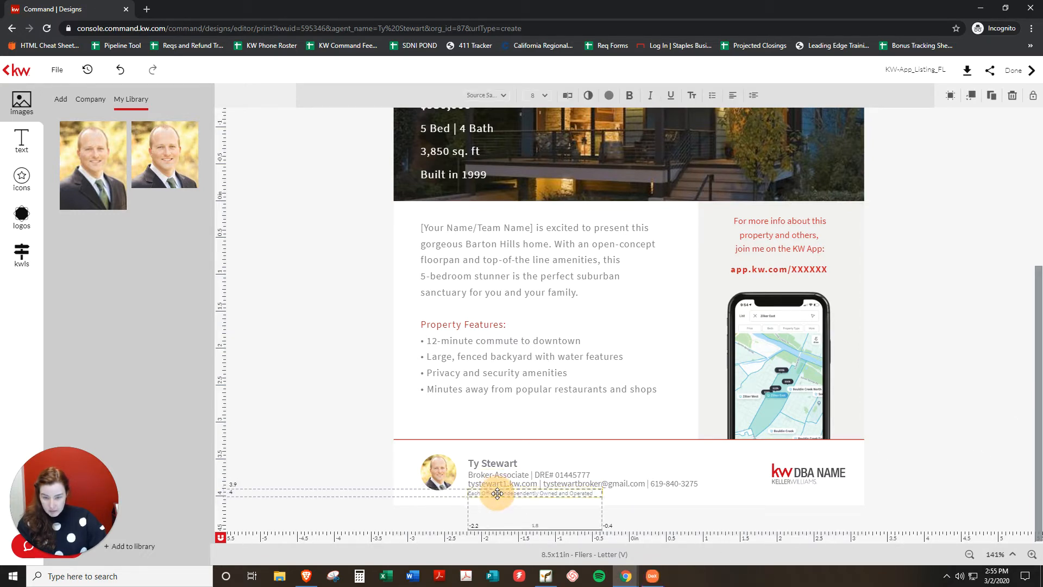
pyautogui.click(938, 433)
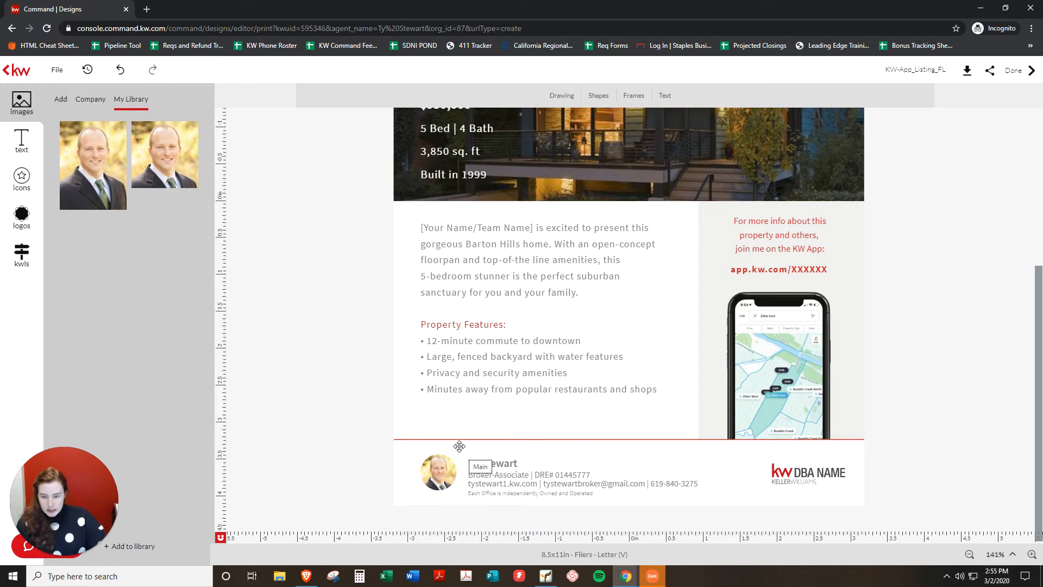
pyautogui.moveTo(459, 446); pyautogui.dragTo(468, 459)
pyautogui.hotkey('ctrl', 'z')
# Select the name, contact and disclaimer lines together and nudge them up beside the headshot.
pyautogui.click(356, 368)
pyautogui.click(486, 465)
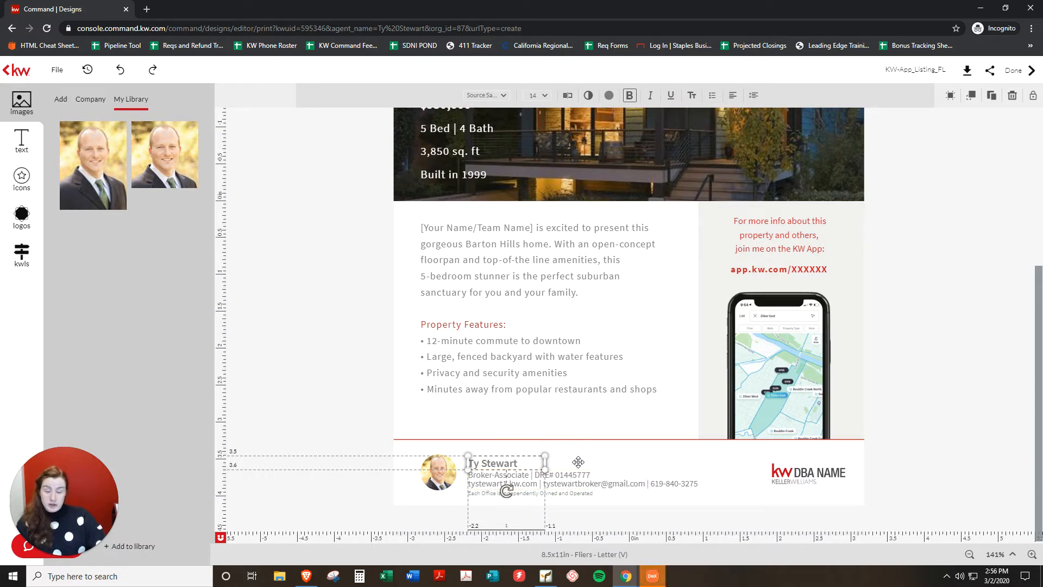
pyautogui.keyDown('shift'); pyautogui.click(580, 479); pyautogui.keyUp('shift')
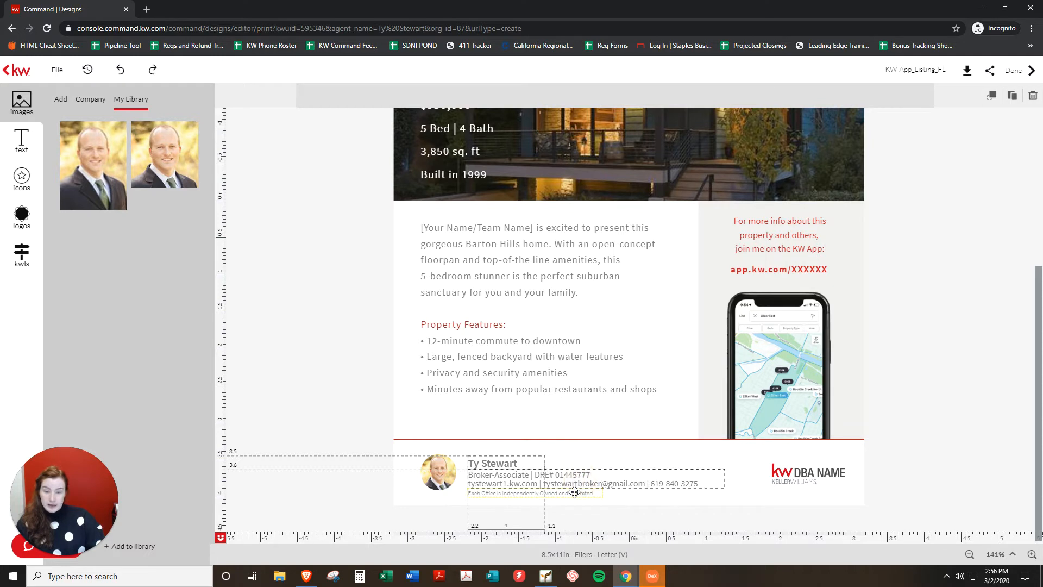
pyautogui.keyDown('shift'); pyautogui.click(574, 493); pyautogui.keyUp('shift')
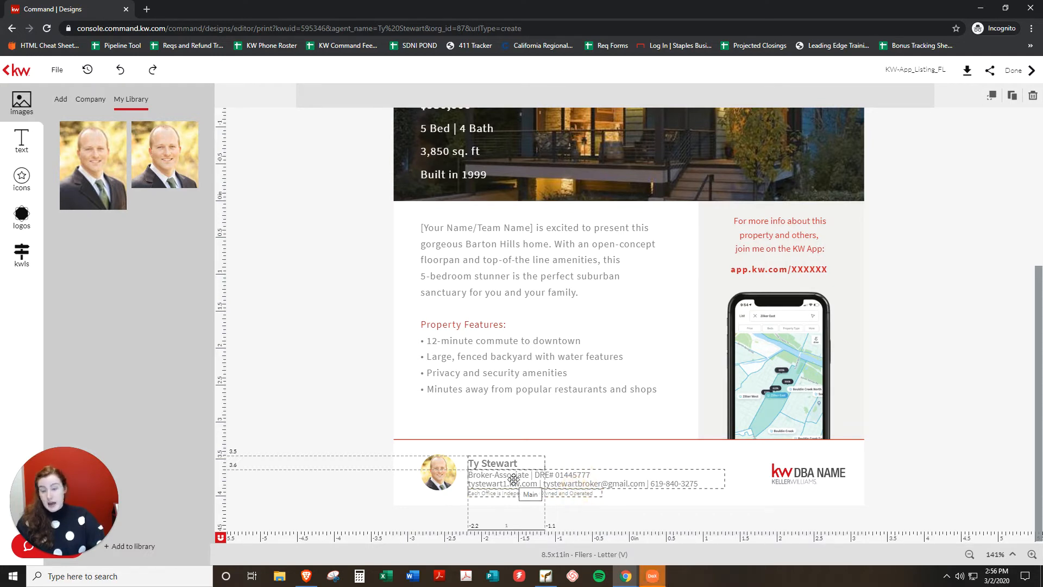
pyautogui.moveTo(514, 478); pyautogui.dragTo(515, 474)
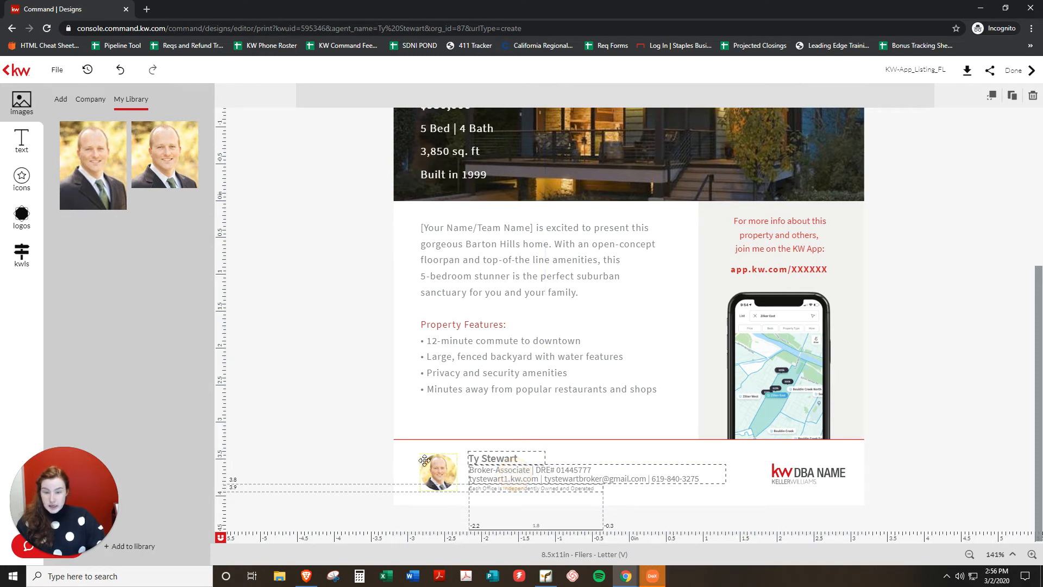
pyautogui.click(359, 430)
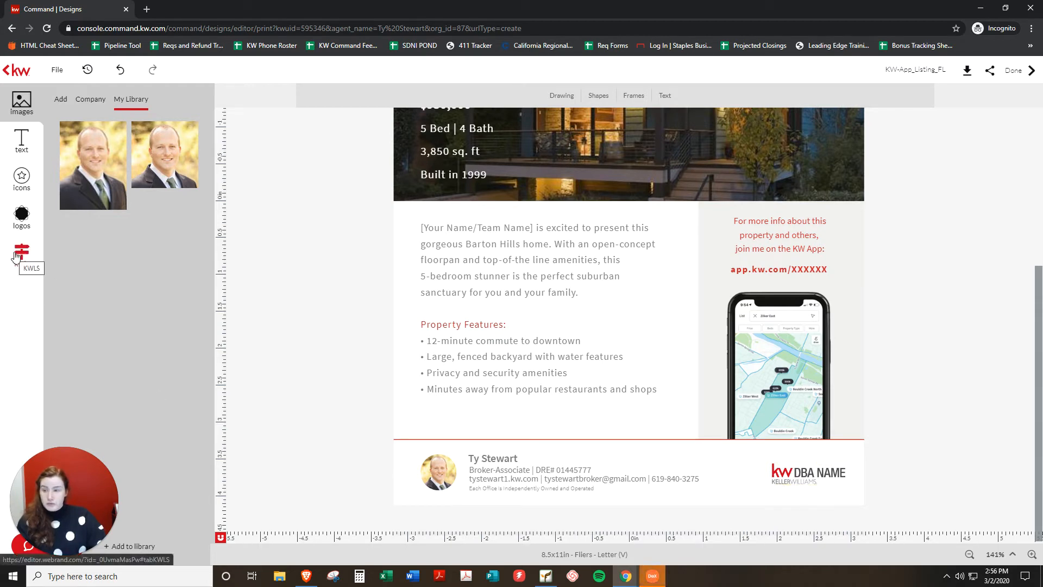
# Replace the footer's DBA NAME logo with the red KW Keller Williams logo from the Company KW folder.
pyautogui.click(19, 217)
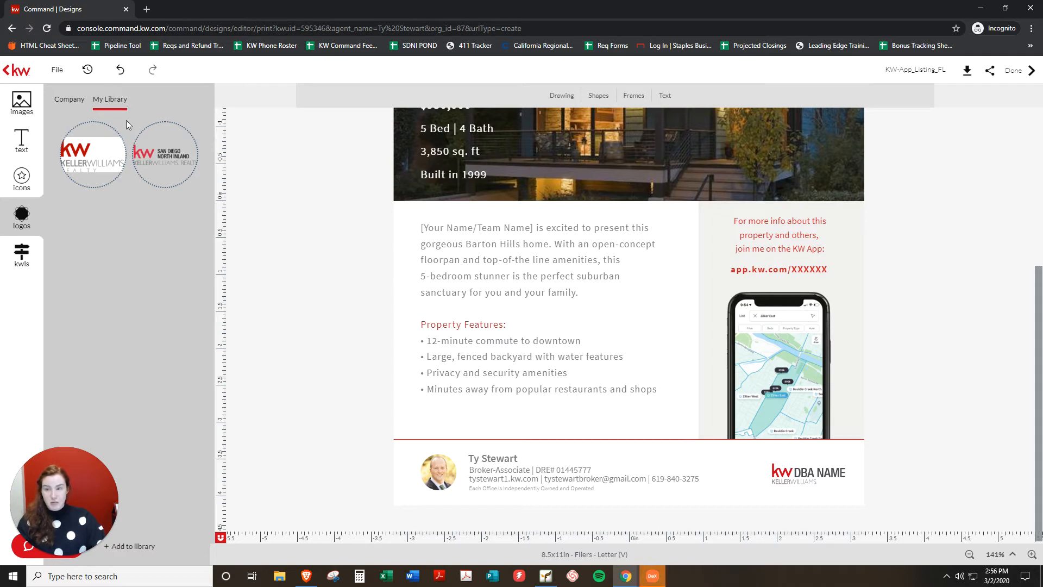
pyautogui.click(81, 103)
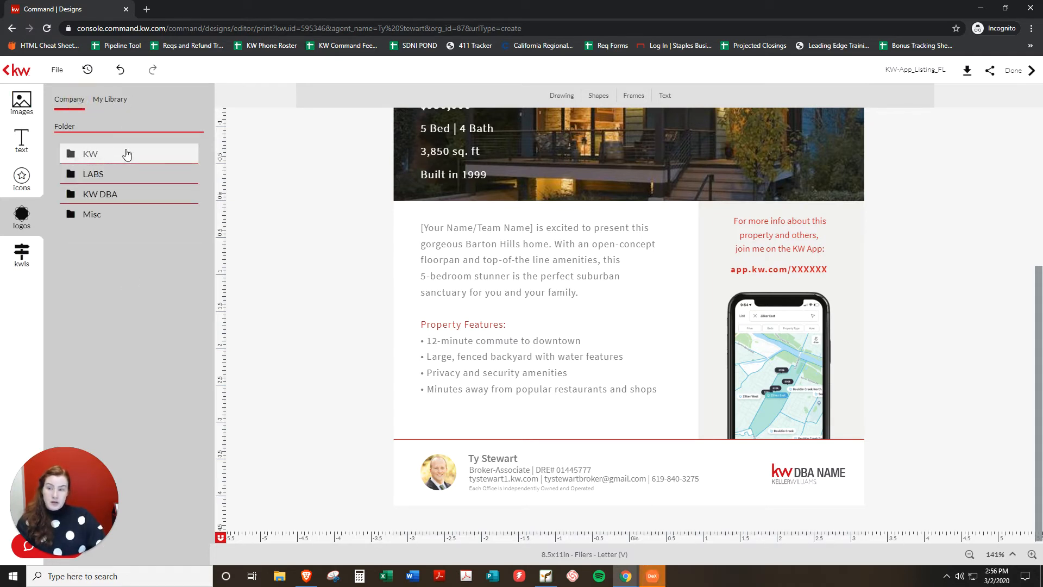
pyautogui.click(104, 155)
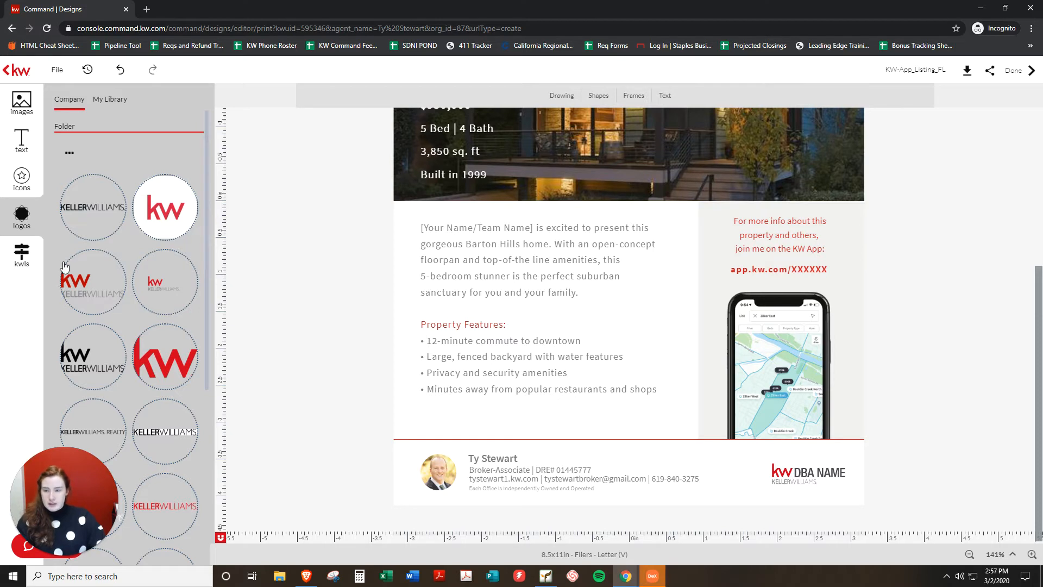
pyautogui.moveTo(86, 279); pyautogui.dragTo(796, 471)
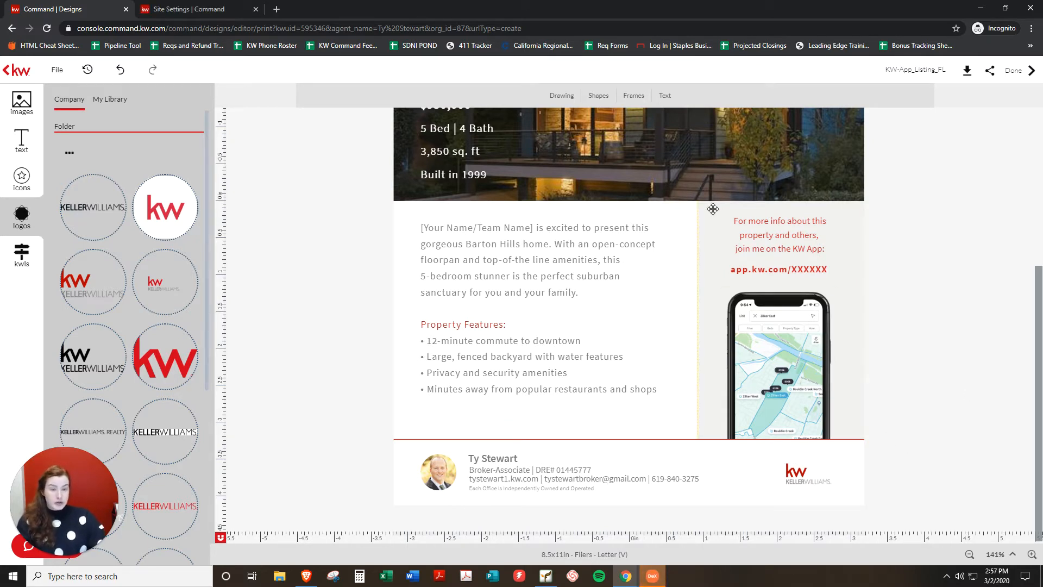
pyautogui.click(803, 269)
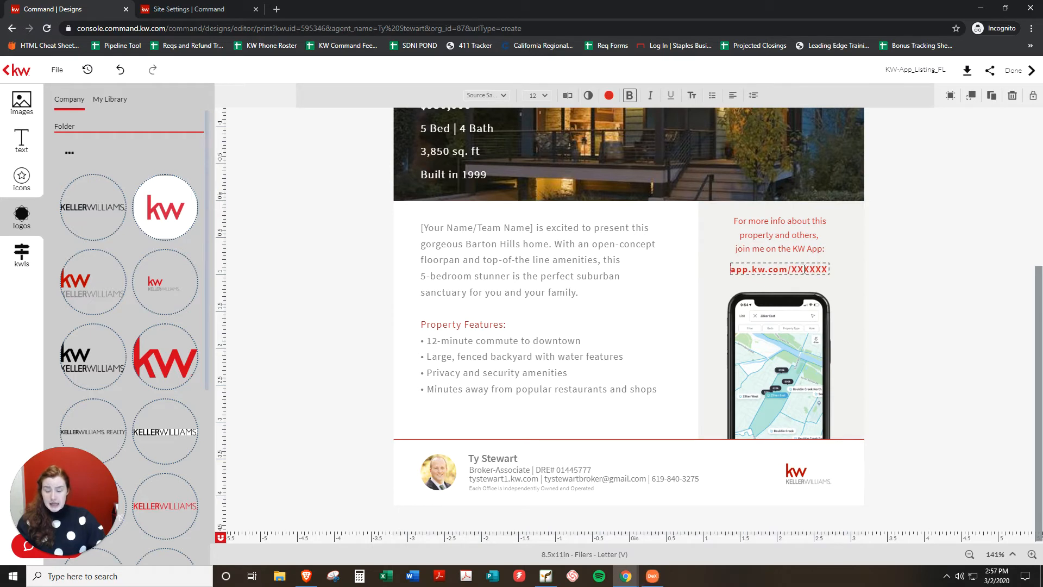
pyautogui.doubleClick(806, 269)
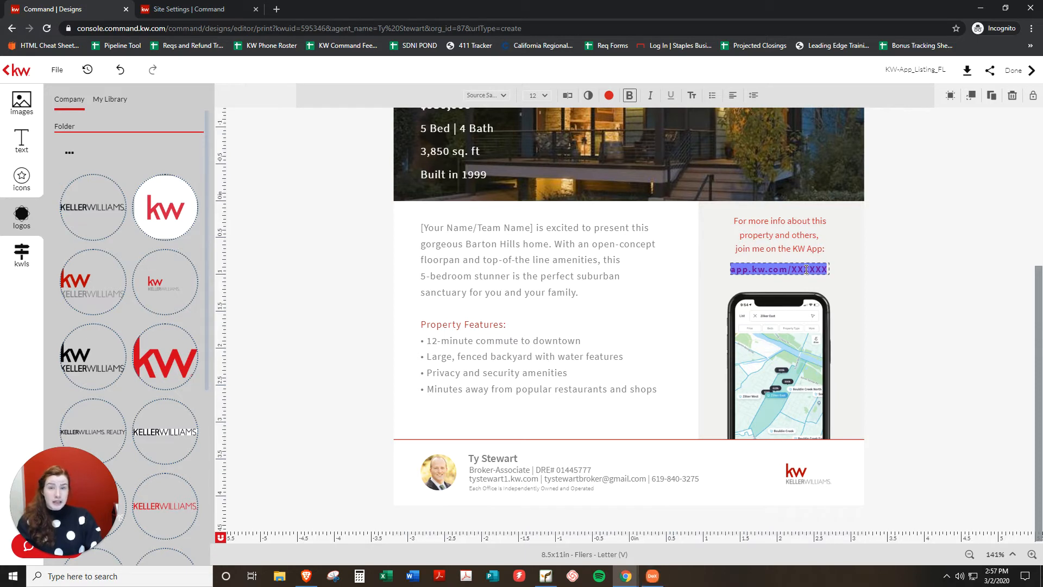
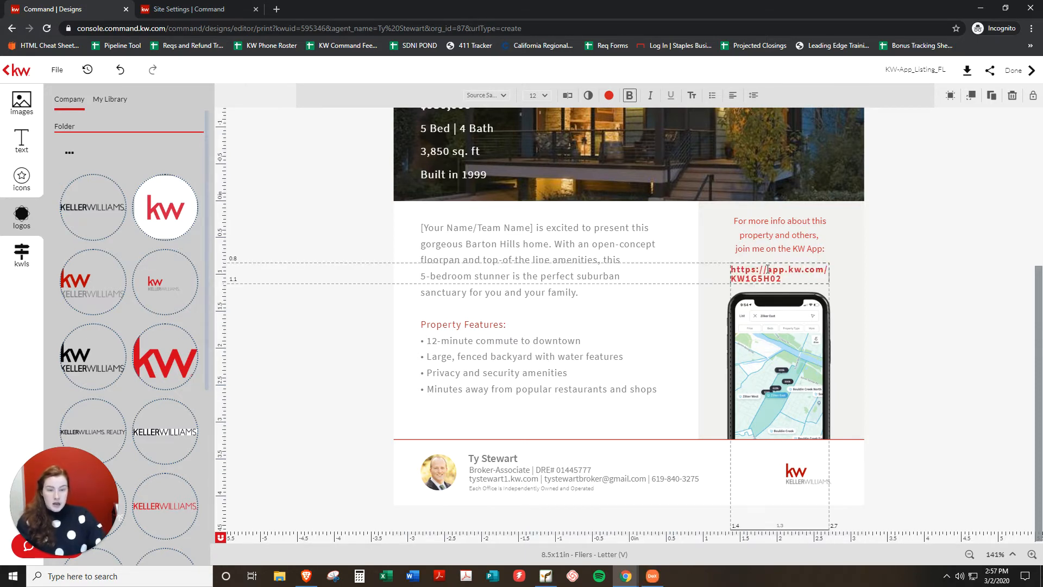
pyautogui.moveTo(782, 279)
pyautogui.mouseDown()
pyautogui.moveTo(731, 267)
pyautogui.moveTo(781, 279)
pyautogui.mouseUp()
pyautogui.click(796, 276)
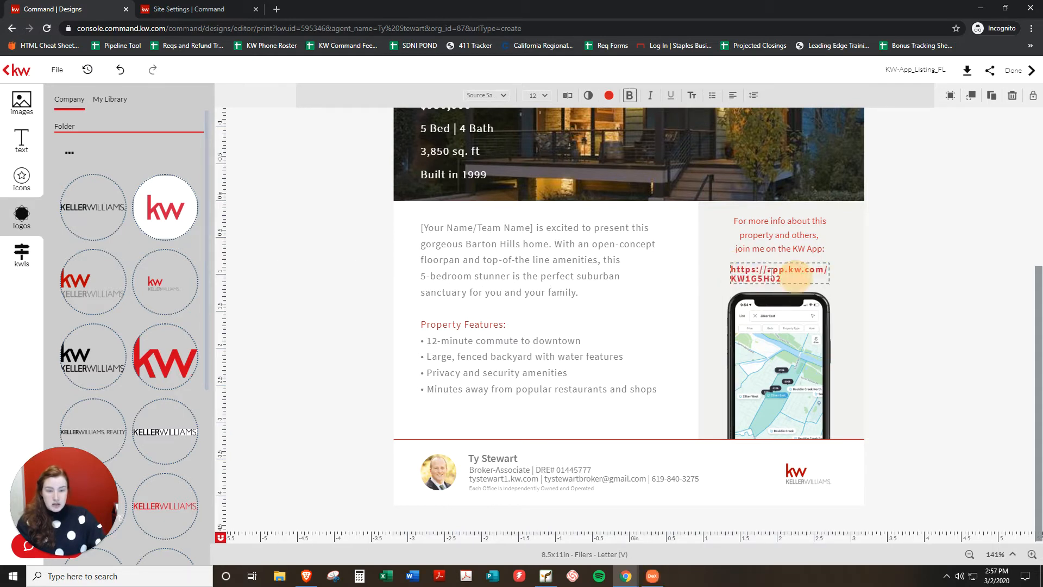
pyautogui.click(764, 265)
pyautogui.click(765, 266)
pyautogui.click(767, 269)
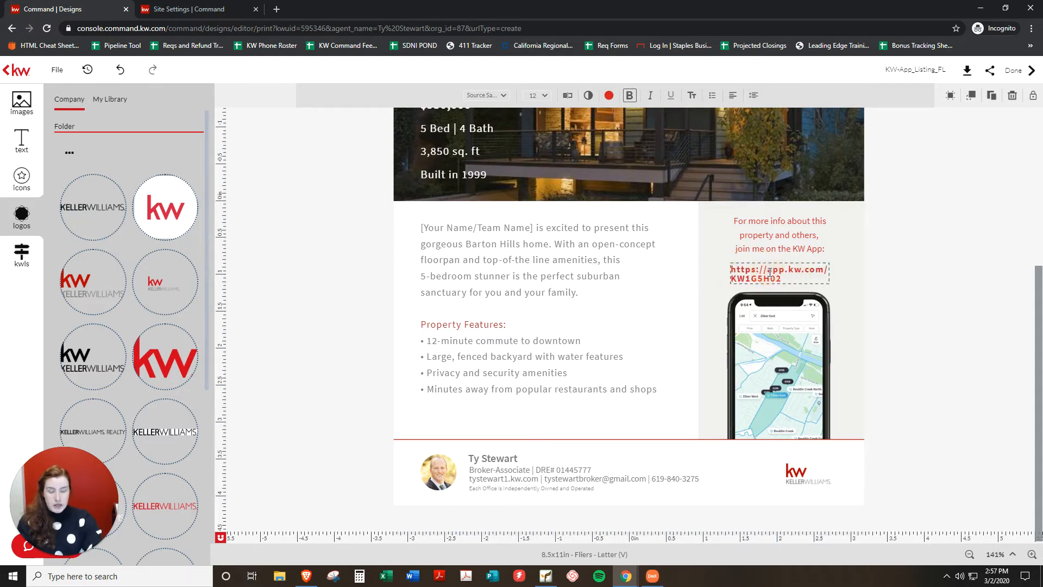
pyautogui.press('BackSpace')
pyautogui.press('BackSpace')
pyautogui.press('BackSpace')
pyautogui.press('BackSpace')
pyautogui.press('BackSpace')
pyautogui.press('BackSpace')
pyautogui.press('BackSpace')
pyautogui.press('BackSpace')
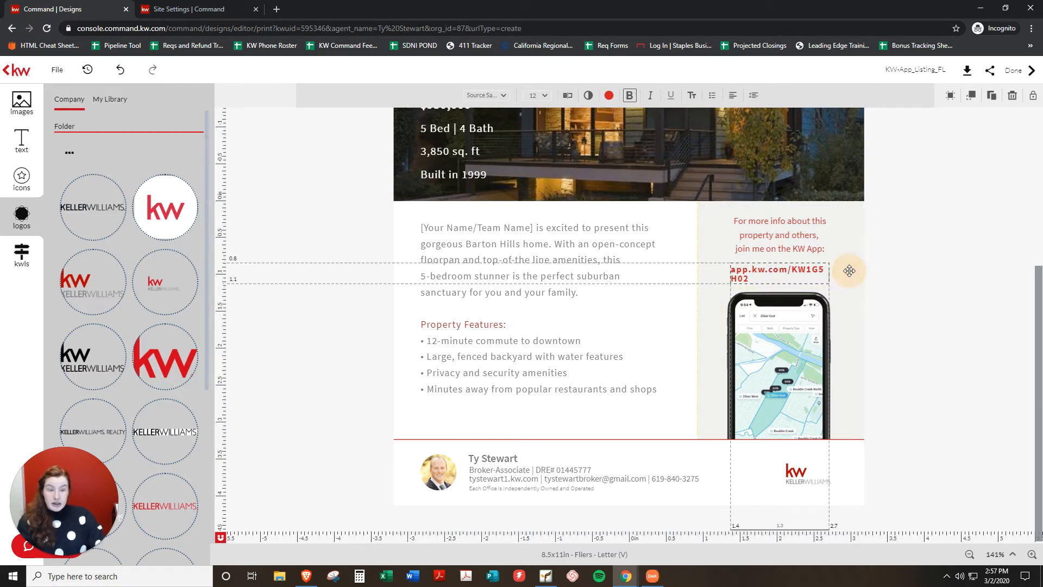
# Widen the link box to one line, center-align it, and center it under the KW App text.
pyautogui.moveTo(829, 283); pyautogui.dragTo(858, 278)
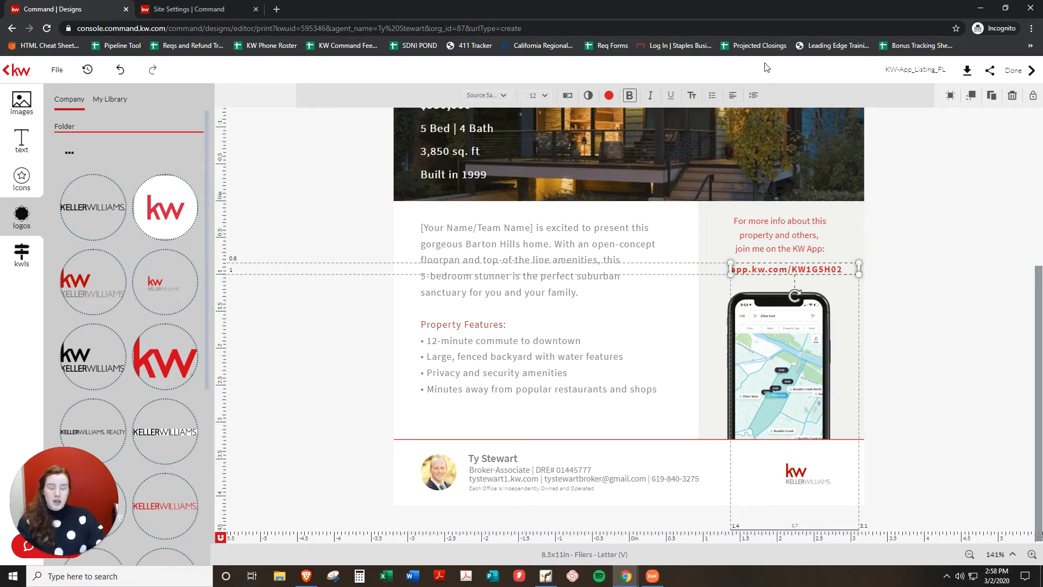
pyautogui.click(733, 98)
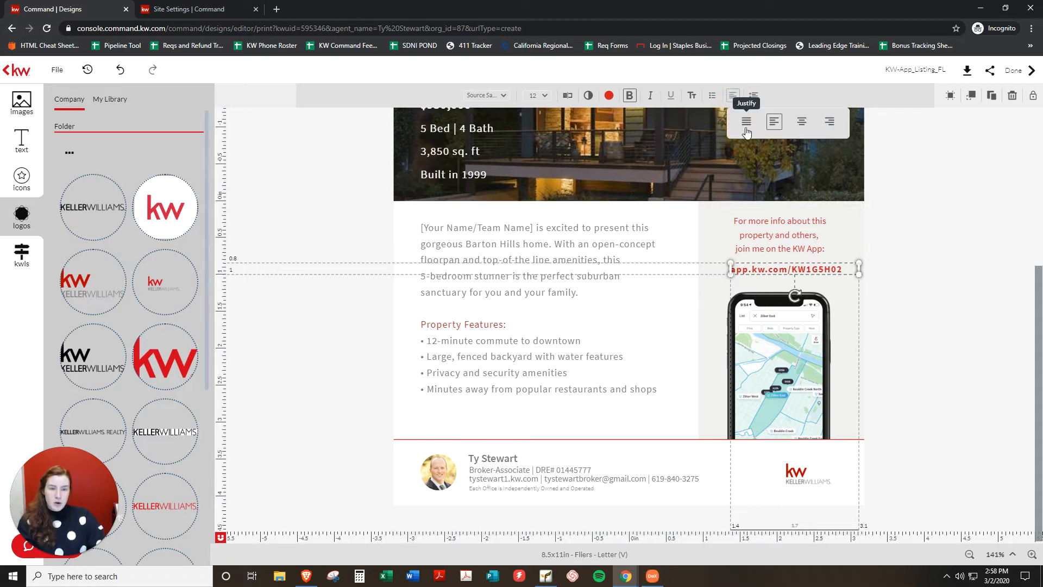
pyautogui.click(801, 123)
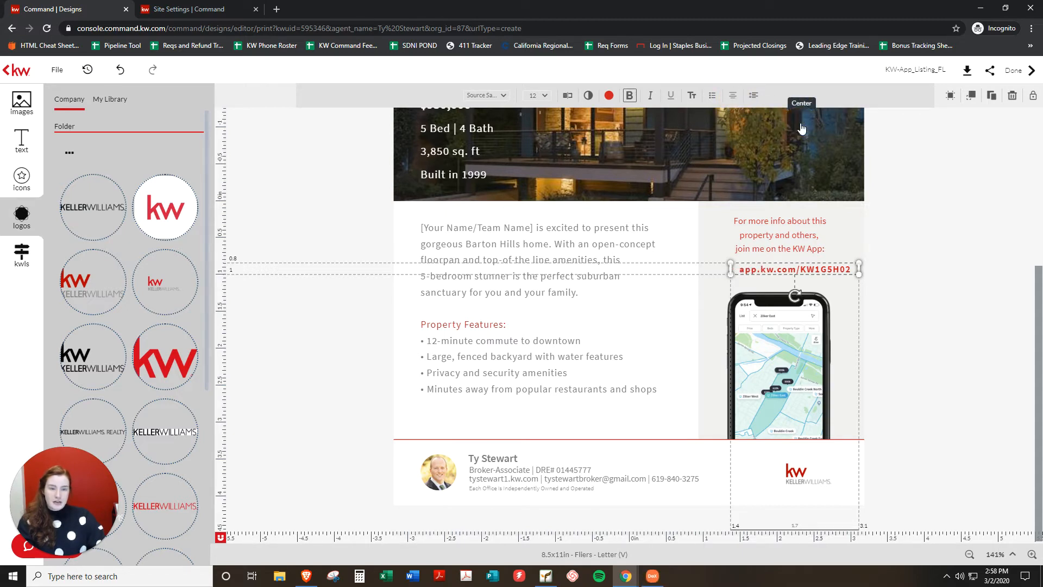
pyautogui.moveTo(815, 269); pyautogui.dragTo(801, 268)
# Search listings by MLS number 2000066 and load the Del Mar listing's photos and details.
pyautogui.click(955, 296)
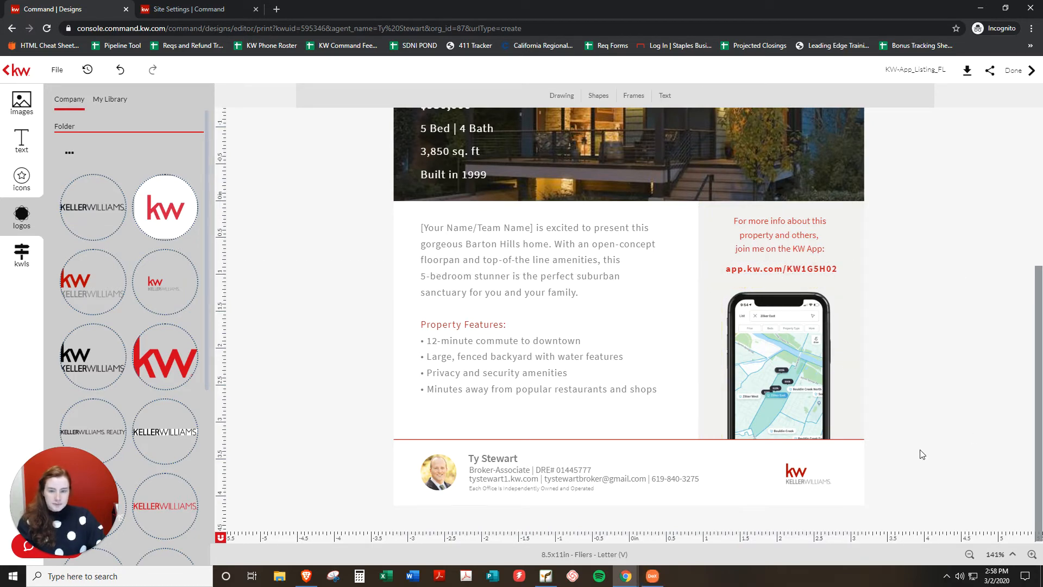
pyautogui.scroll(5, 914, 430)
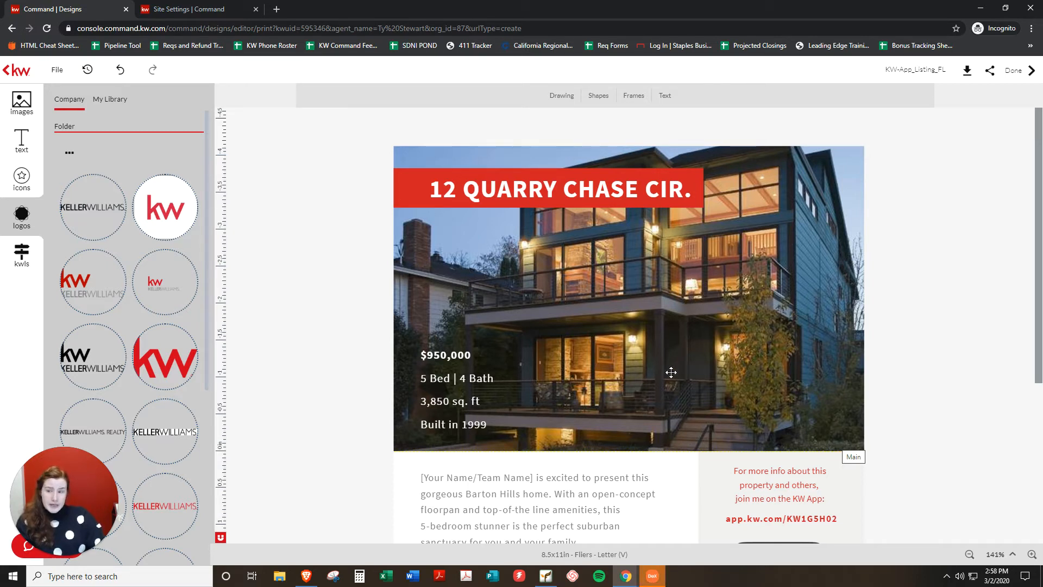
pyautogui.click(20, 264)
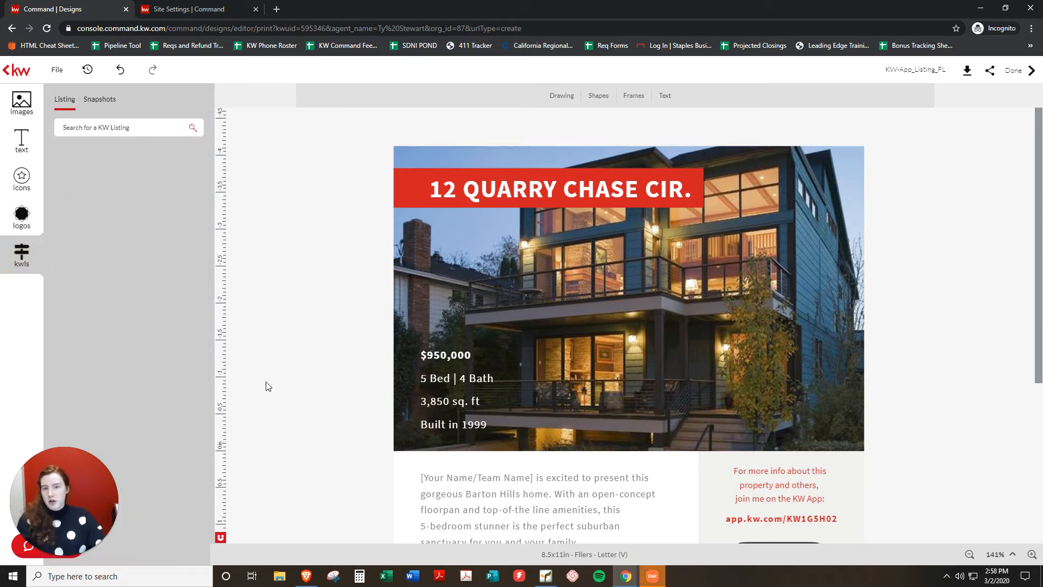
pyautogui.click(86, 127)
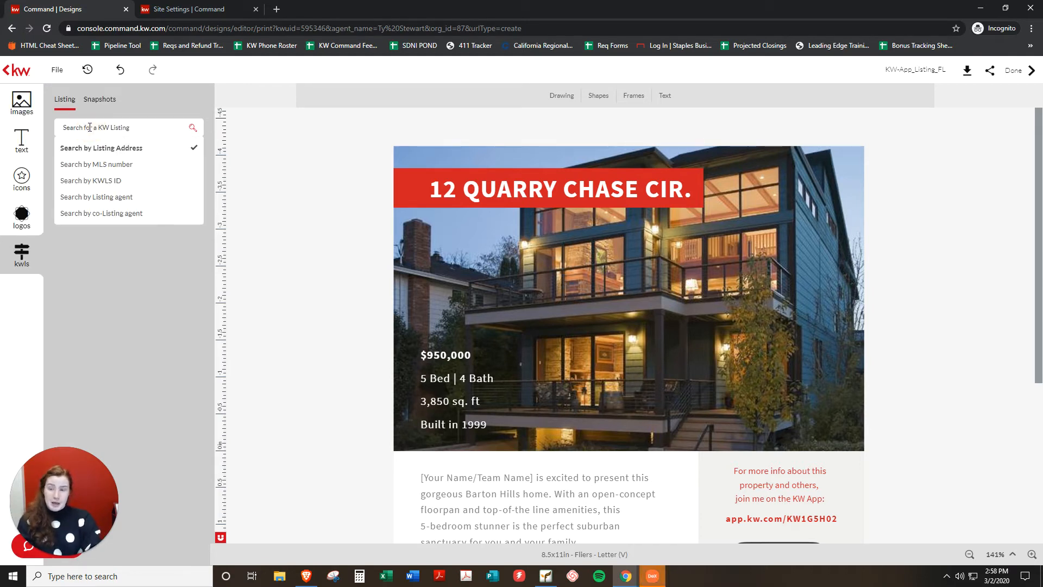
pyautogui.click(123, 164)
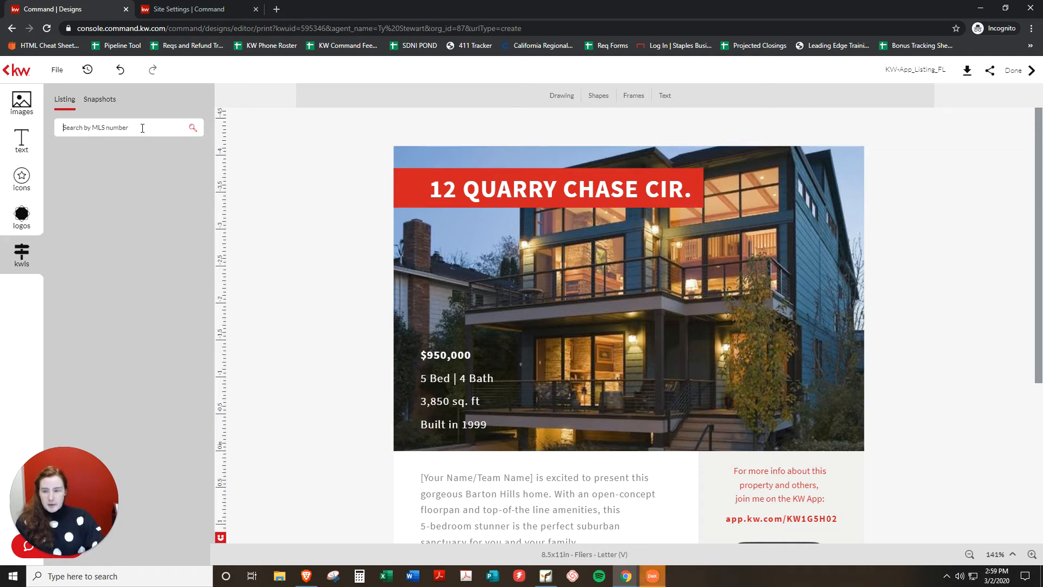
pyautogui.write('20000')
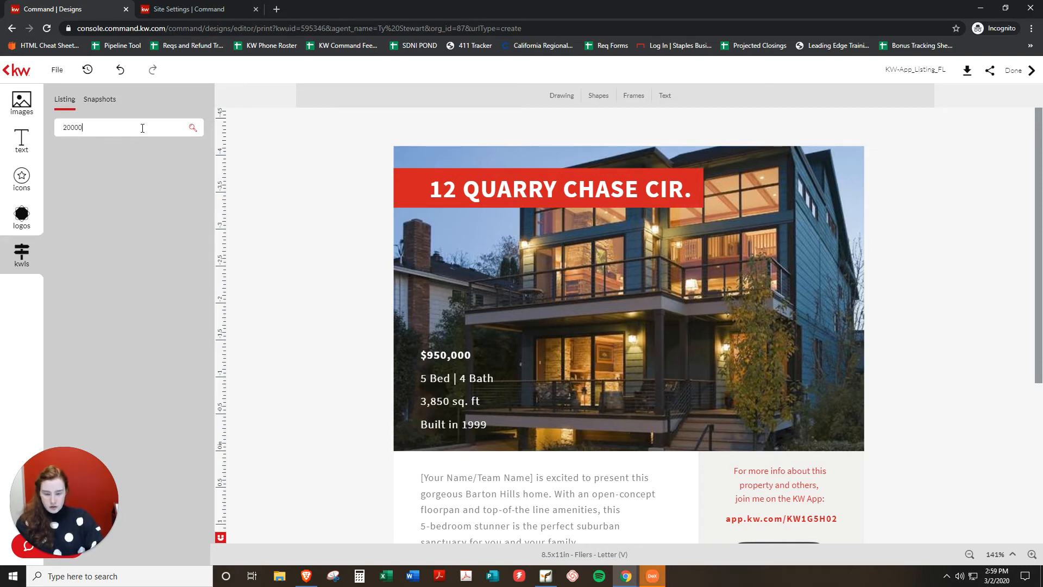
pyautogui.write('6659')
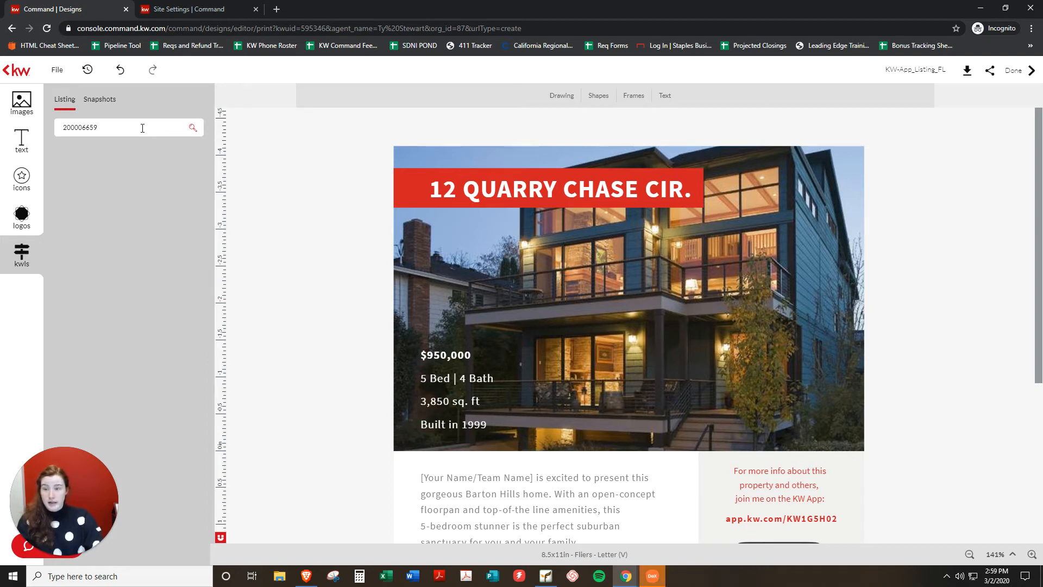
pyautogui.click(124, 129)
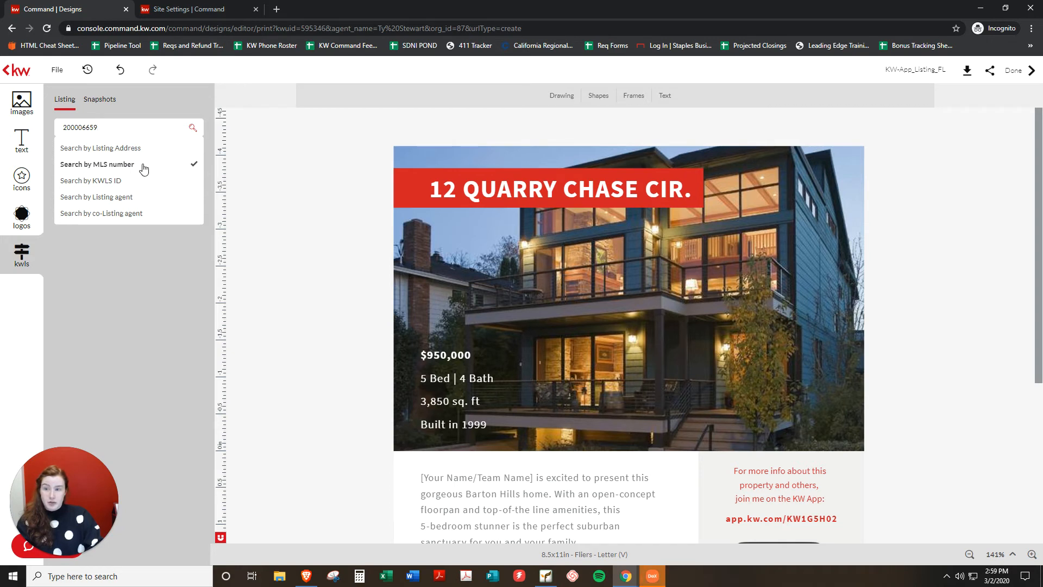
pyautogui.click(140, 133)
pyautogui.press('Return')
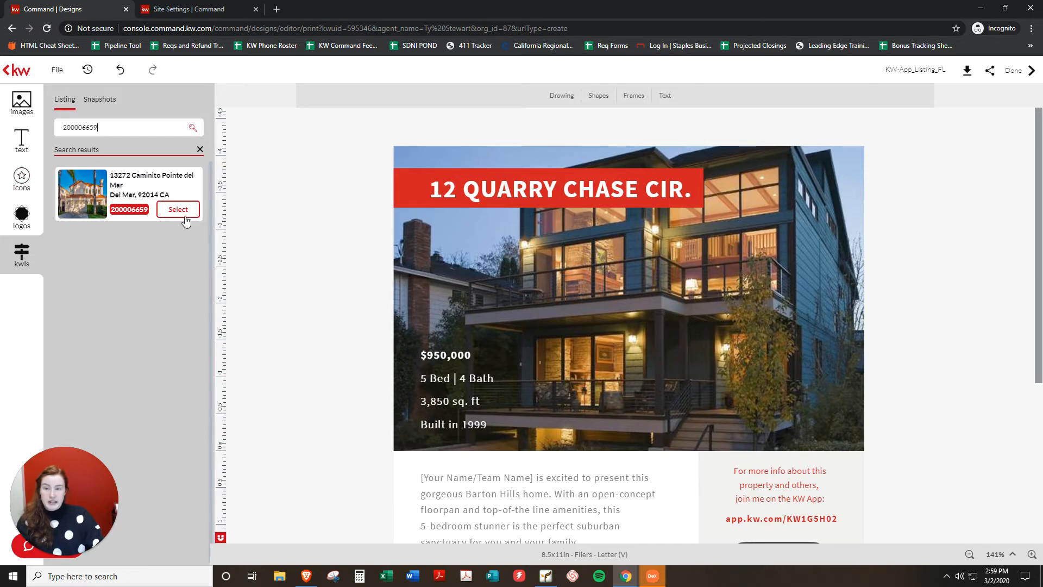
pyautogui.click(193, 214)
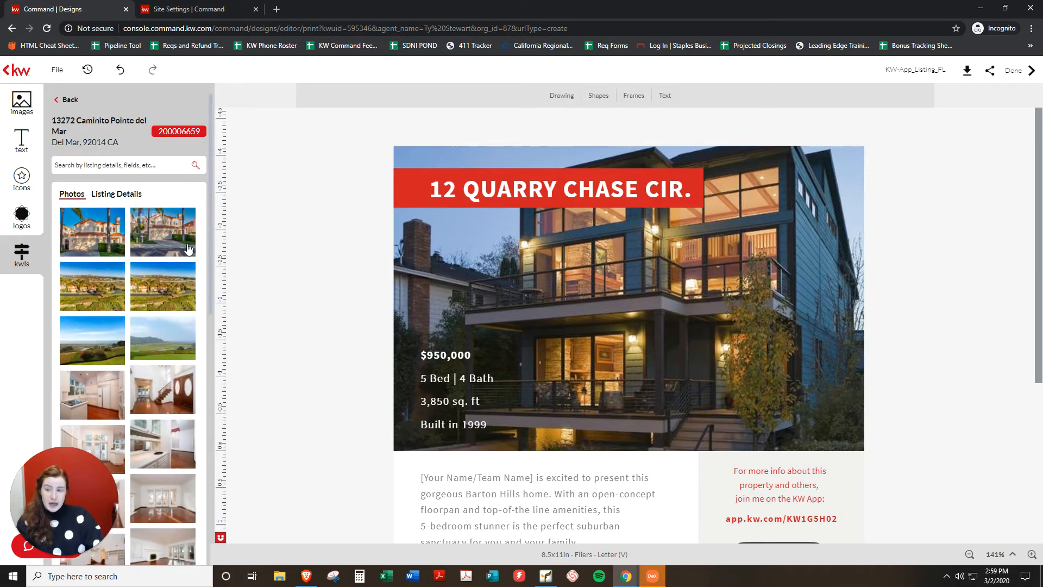
# Put the second listing photo, the stucco house with red tile roof, into the main image frame.
pyautogui.moveTo(178, 324)
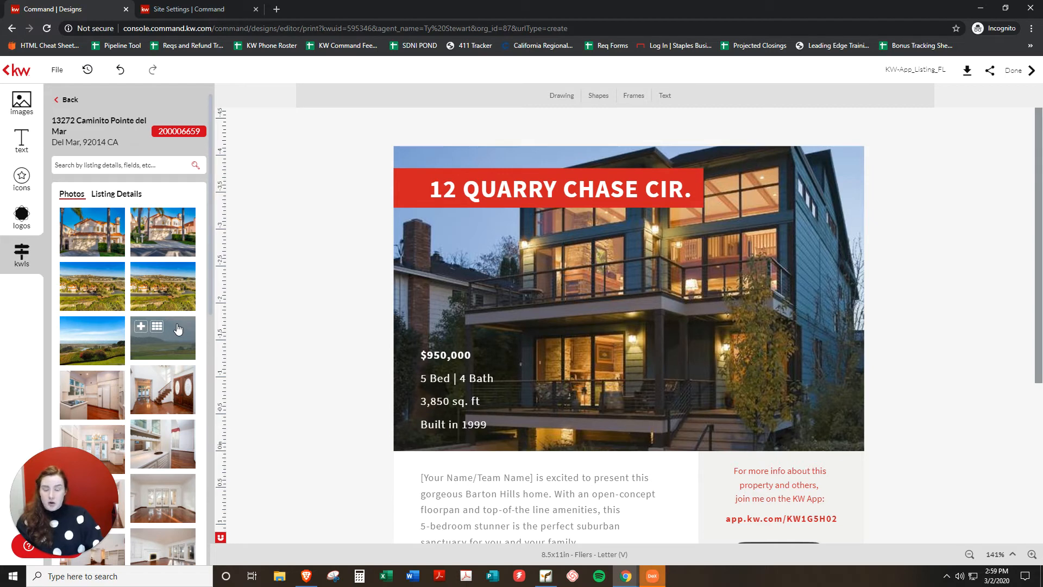
pyautogui.scroll(-3, 184, 336)
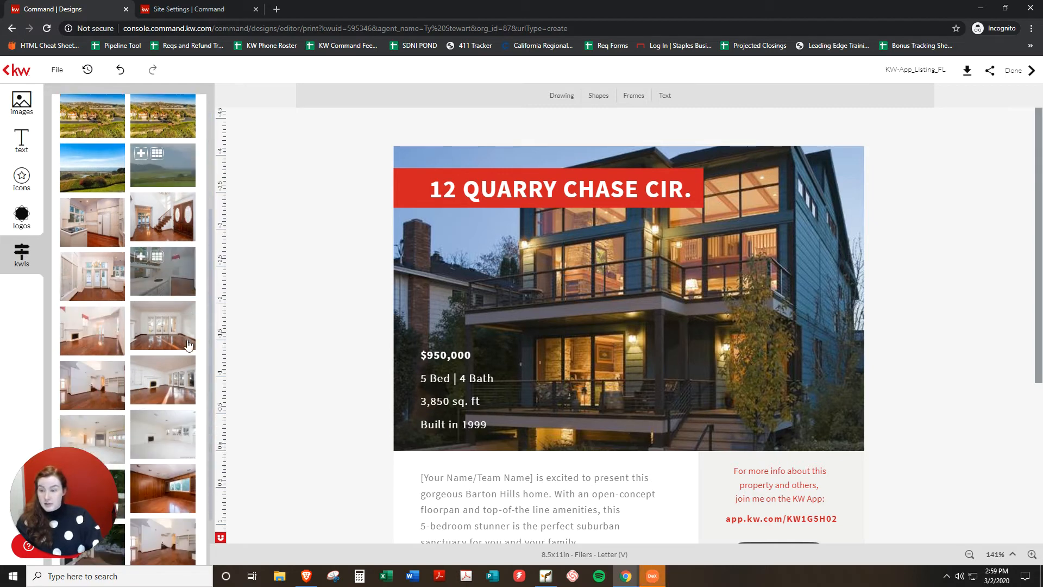
pyautogui.scroll(-1, 187, 343)
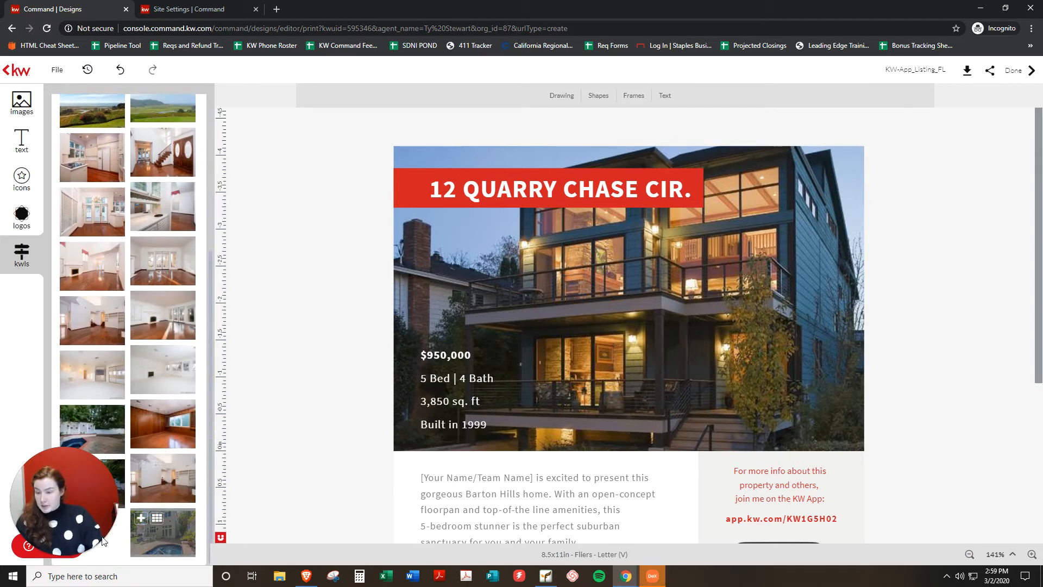
pyautogui.moveTo(54, 498); pyautogui.dragTo(3, 508)
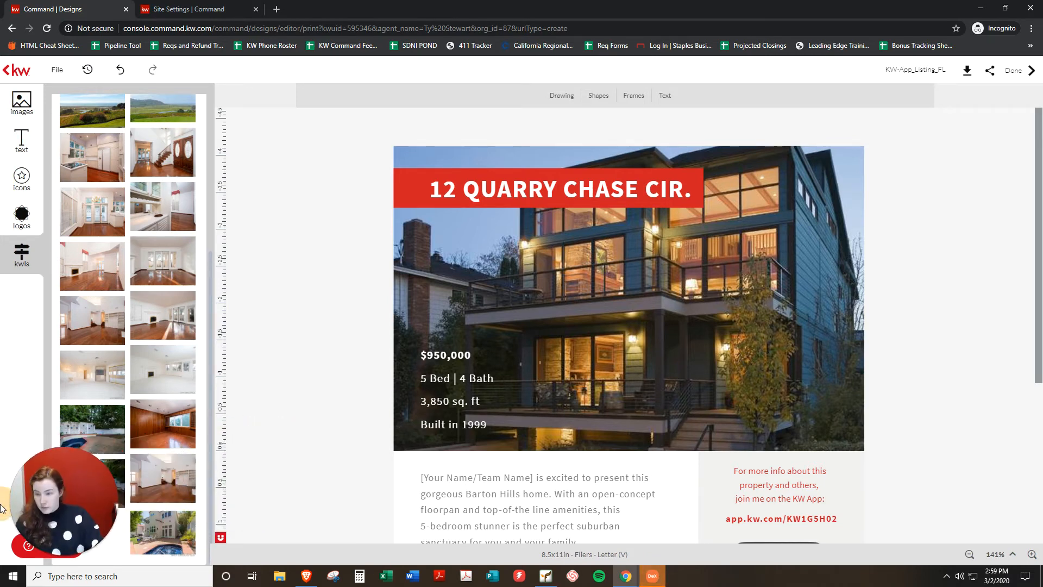
pyautogui.scroll(4, 178, 391)
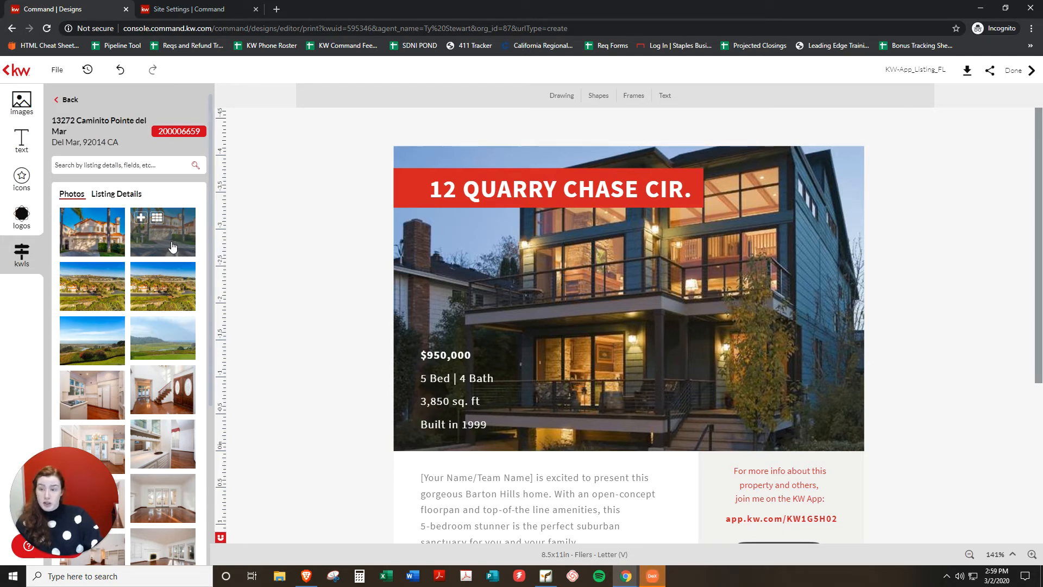
pyautogui.moveTo(182, 235); pyautogui.dragTo(609, 346)
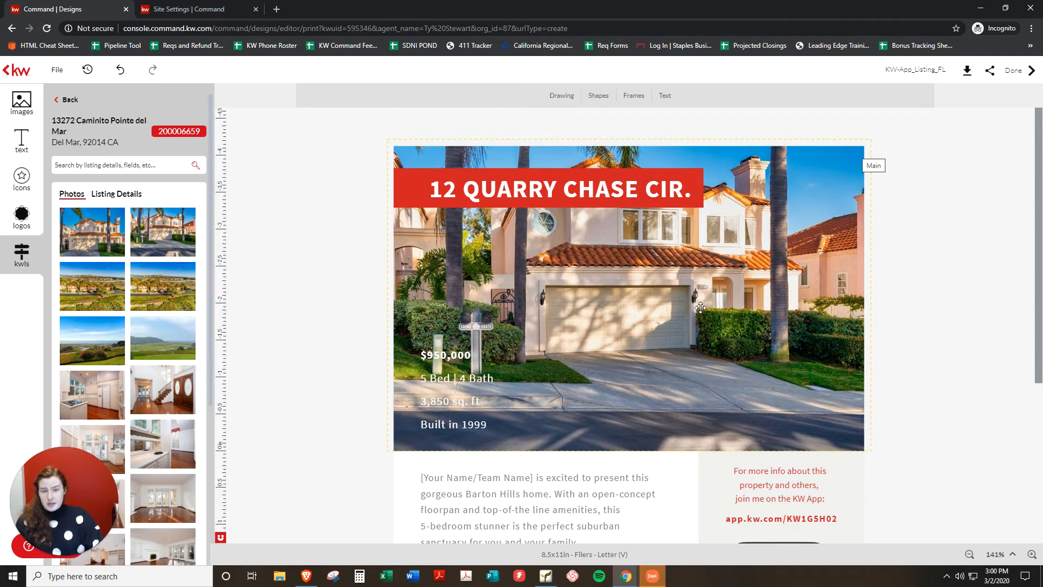
# Shift the house photo down in its frame so more roofline and sky show above the garage.
pyautogui.doubleClick(672, 278)
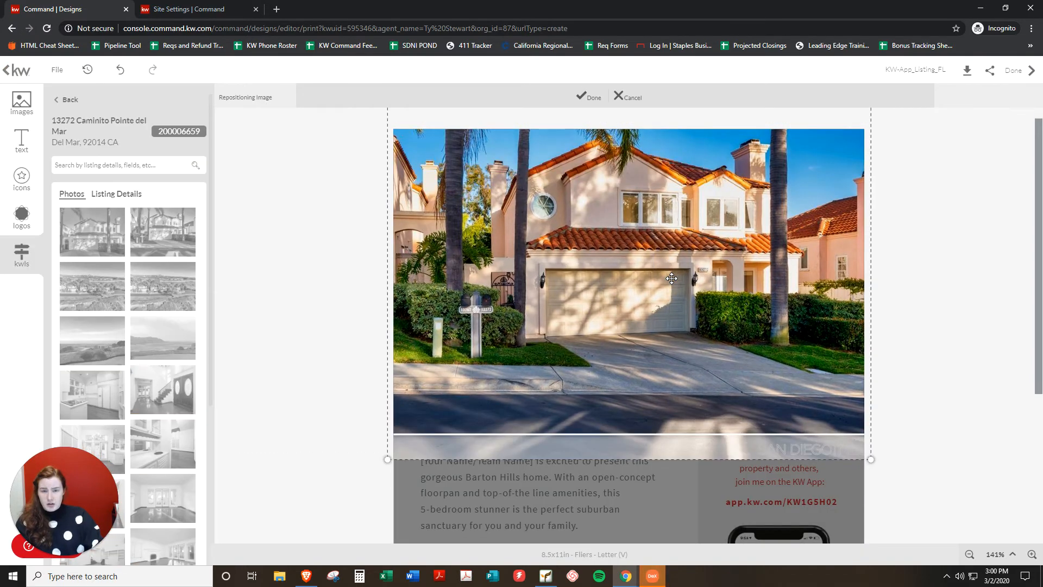
pyautogui.moveTo(671, 279); pyautogui.dragTo(663, 319)
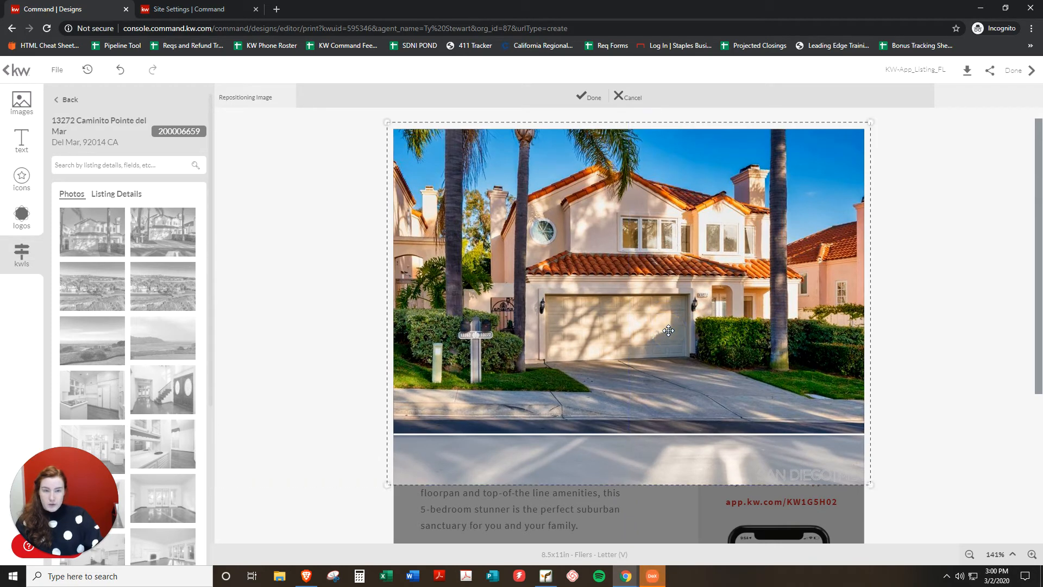
pyautogui.click(594, 98)
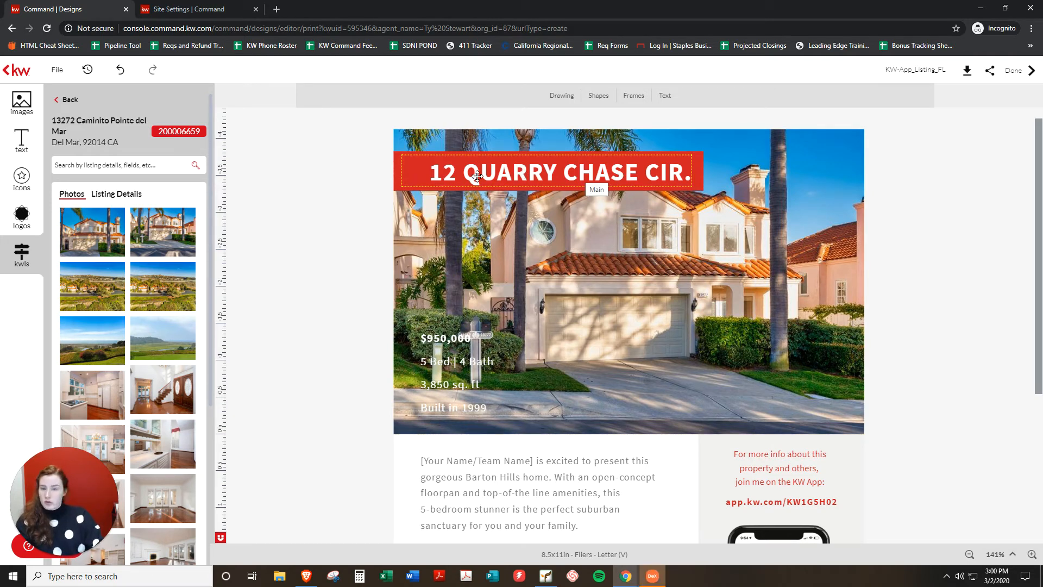
# Duplicate the red title banner, move the copy over the price and stats, and narrow it.
pyautogui.click(395, 164)
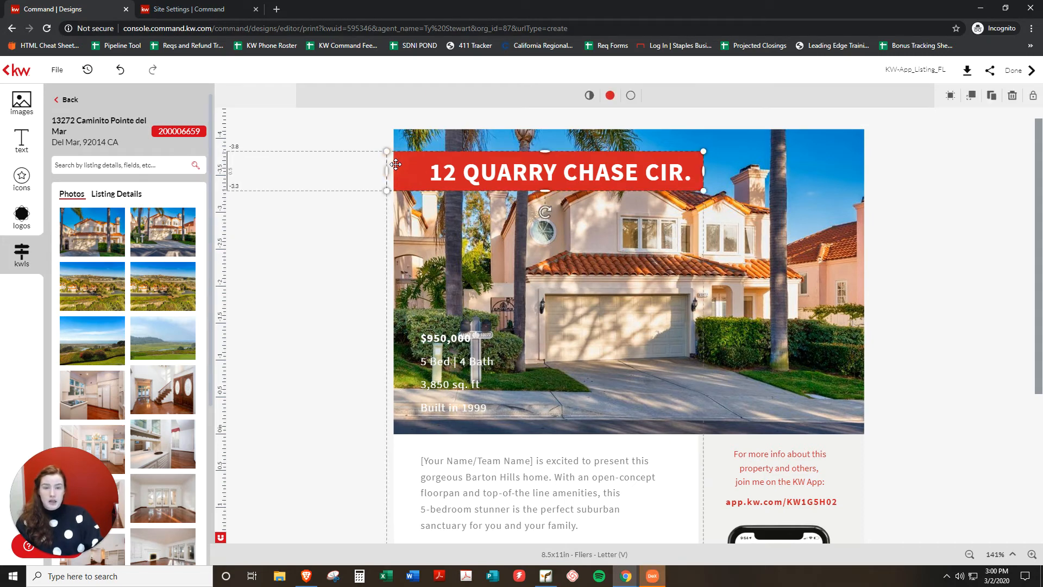
pyautogui.click(996, 100)
pyautogui.moveTo(527, 187); pyautogui.dragTo(535, 336)
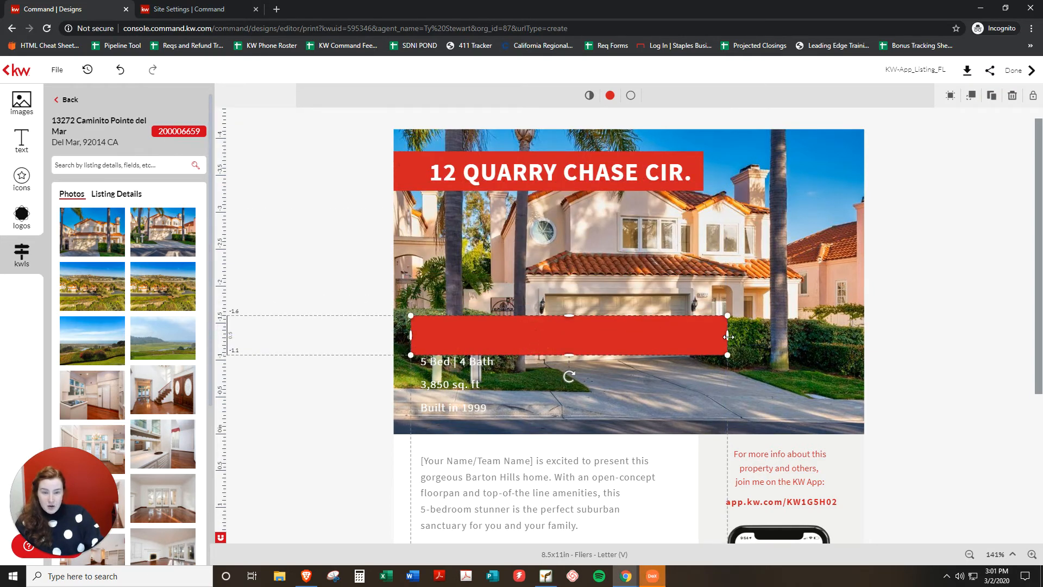
pyautogui.moveTo(728, 337); pyautogui.dragTo(463, 426)
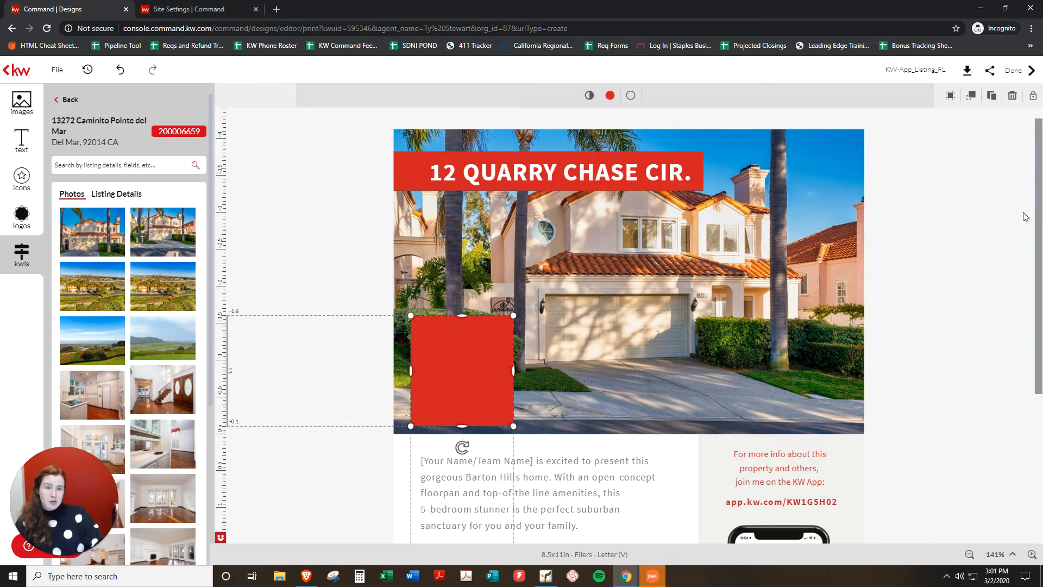
# Send the red box backward twice behind the stats and price, and trim its top edge.
pyautogui.click(969, 98)
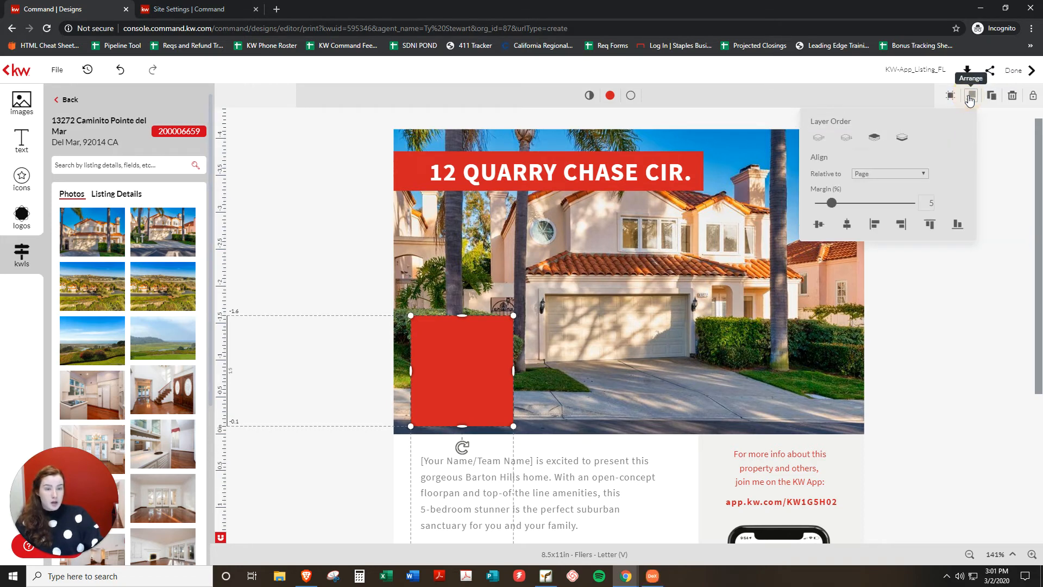
pyautogui.click(847, 139)
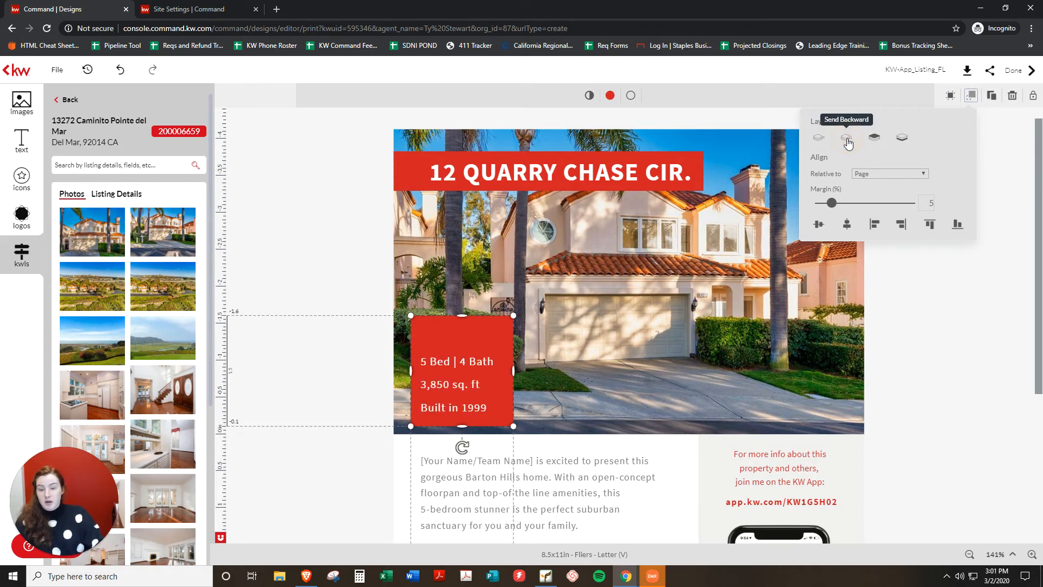
pyautogui.click(848, 142)
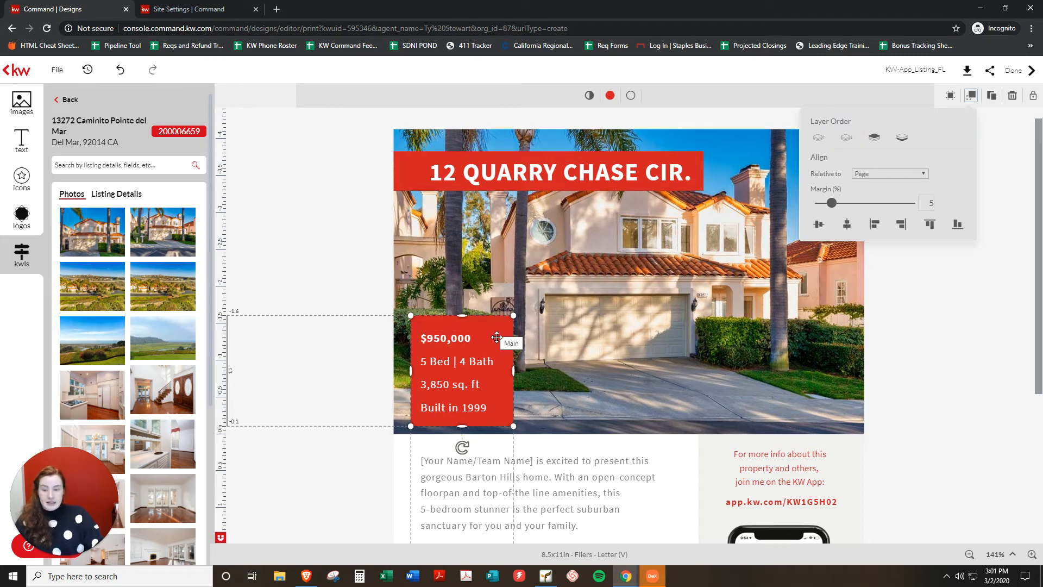
pyautogui.moveTo(462, 315); pyautogui.dragTo(463, 320)
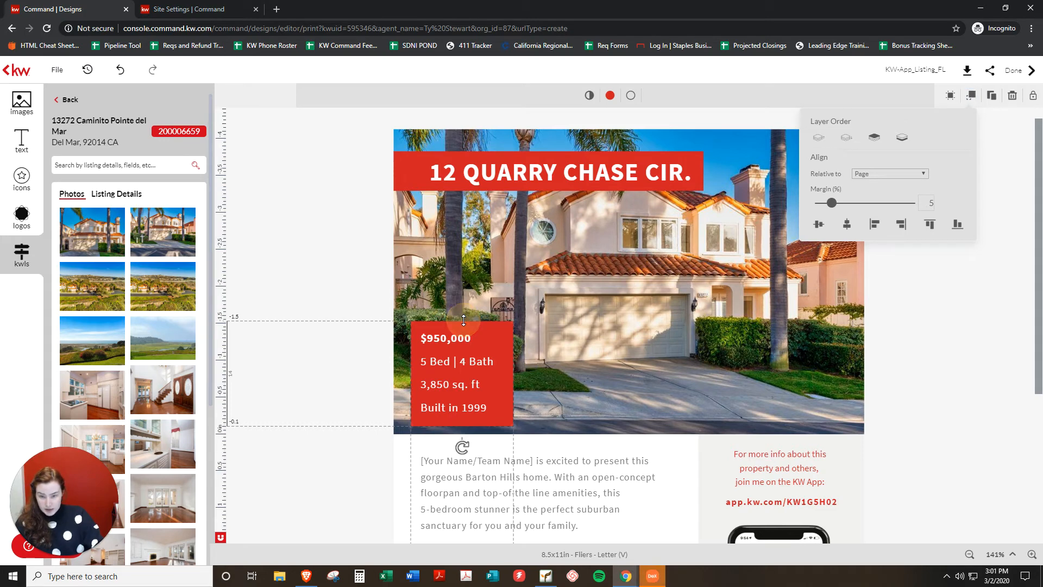
pyautogui.click(968, 405)
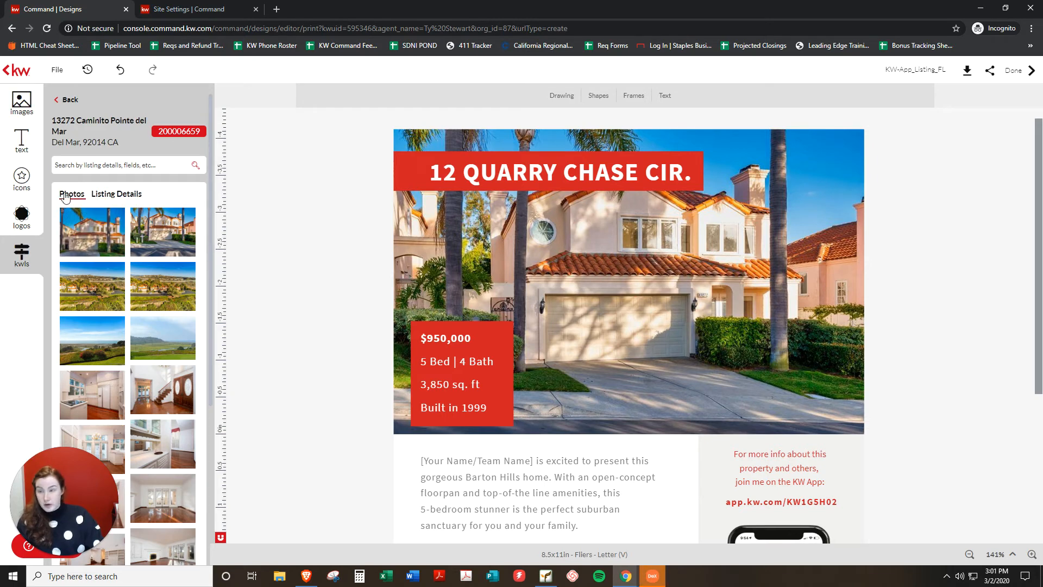
# Show the Listing Details fields, add the property address to the flier, then delete that address box.
pyautogui.click(117, 196)
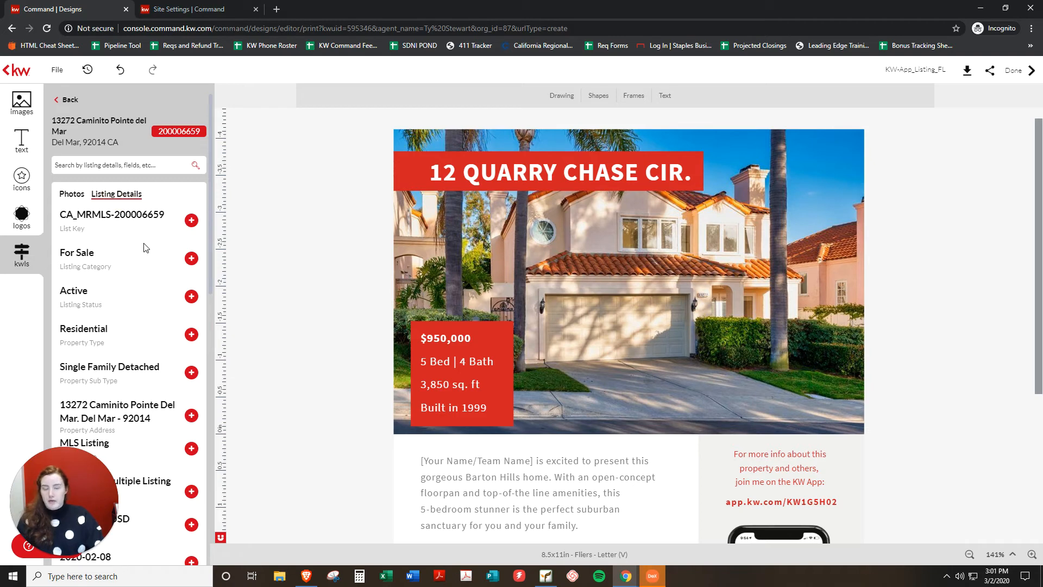
pyautogui.scroll(-2, 145, 247)
pyautogui.scroll(-2, 146, 248)
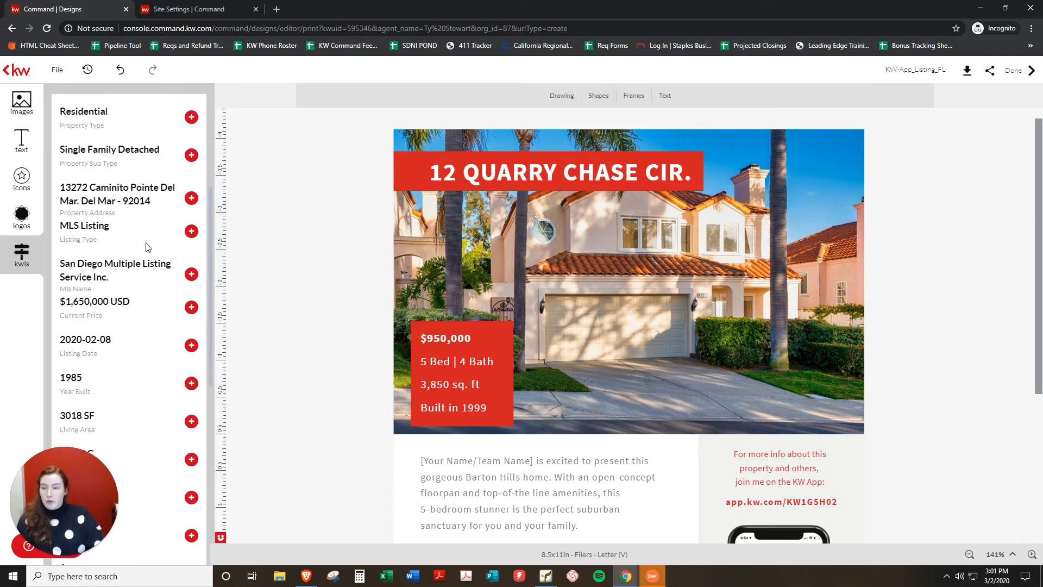
pyautogui.click(191, 198)
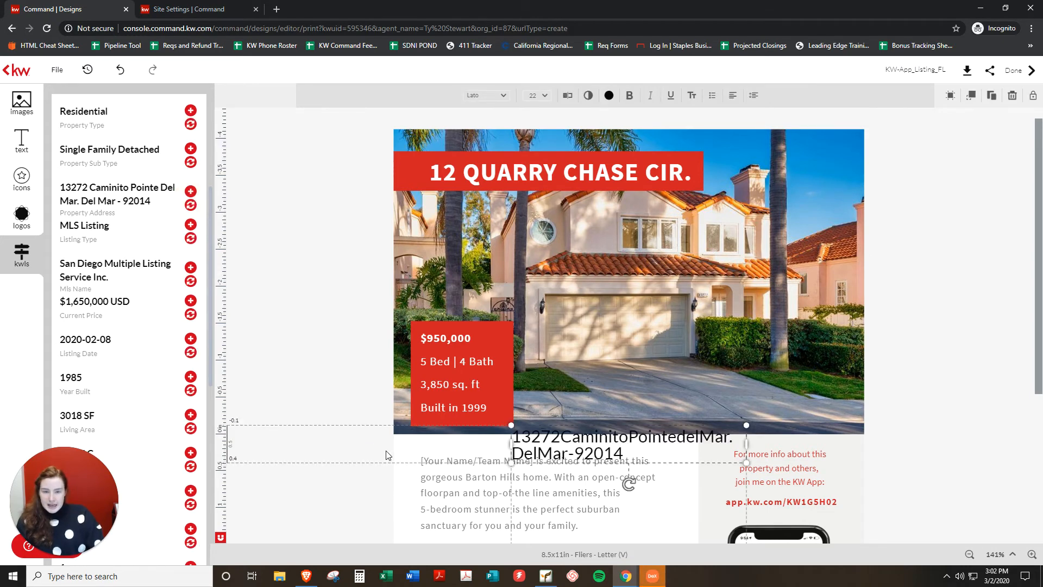
pyautogui.moveTo(604, 436); pyautogui.dragTo(622, 464)
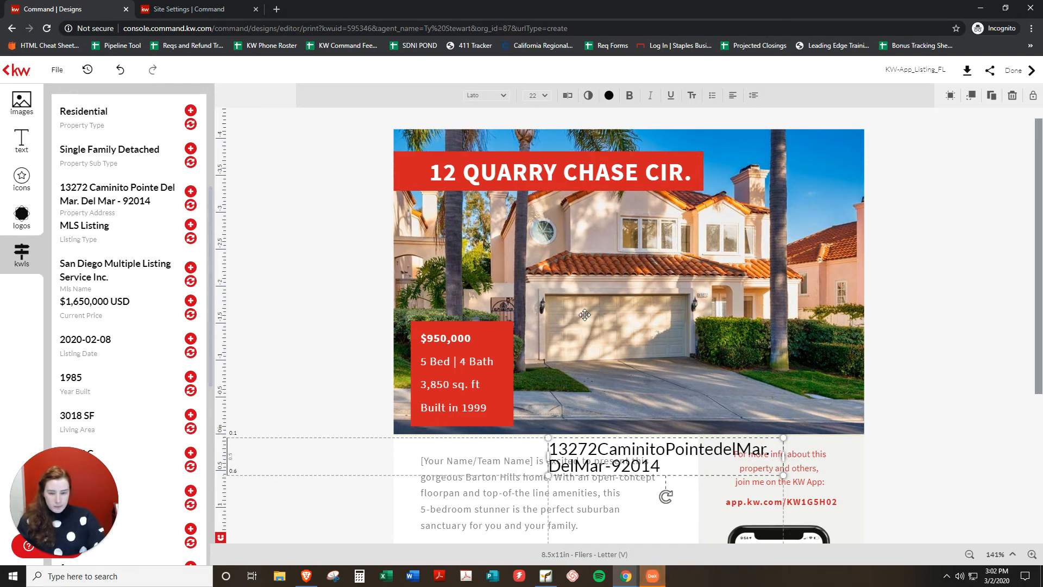
pyautogui.press('Delete')
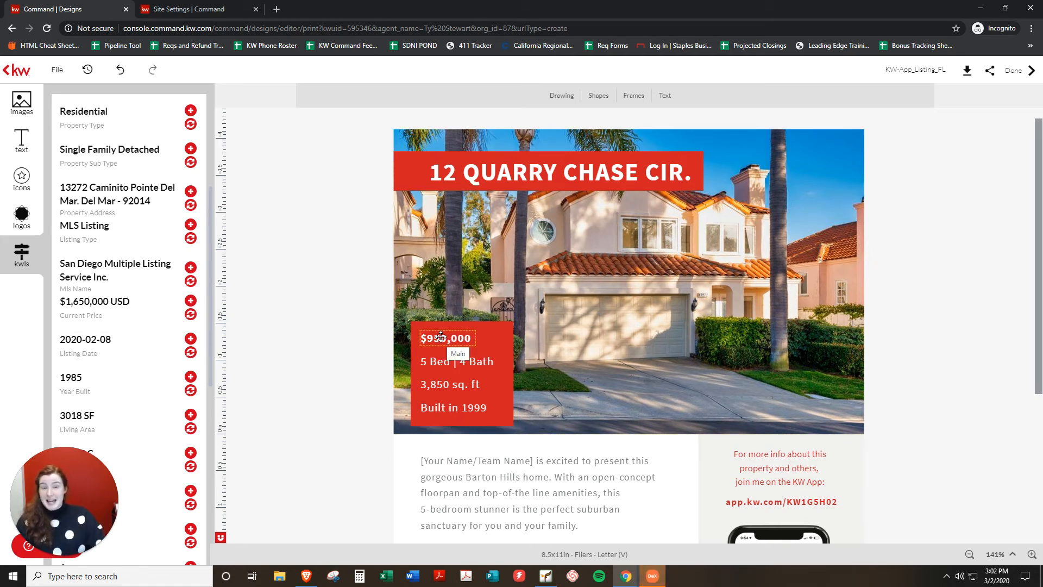
# Change the price to $1,650,000 and widen its box so it fits one line.
pyautogui.scroll(-3, 128, 323)
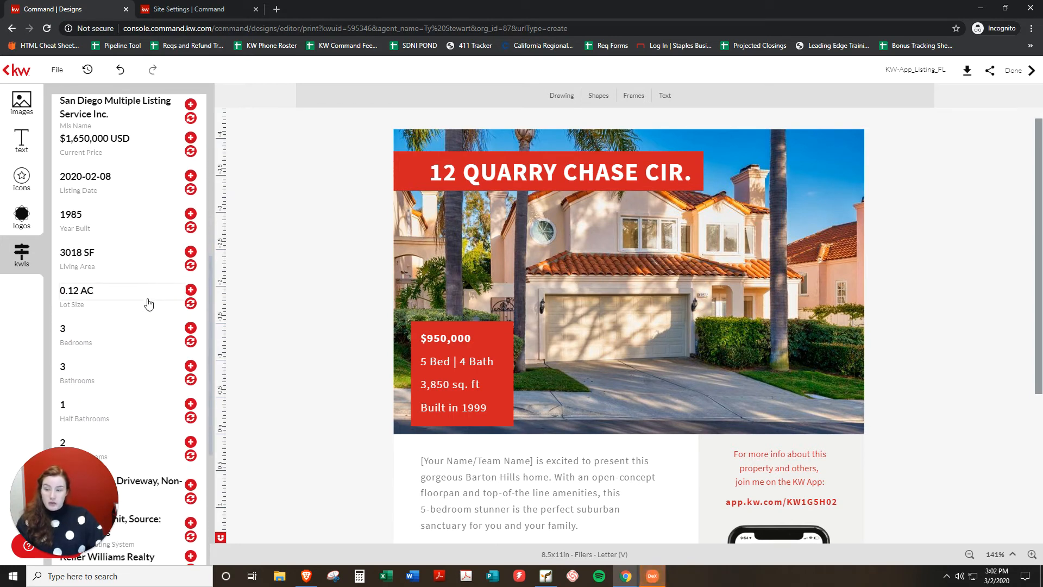
pyautogui.scroll(-1, 149, 304)
pyautogui.scroll(1, 149, 304)
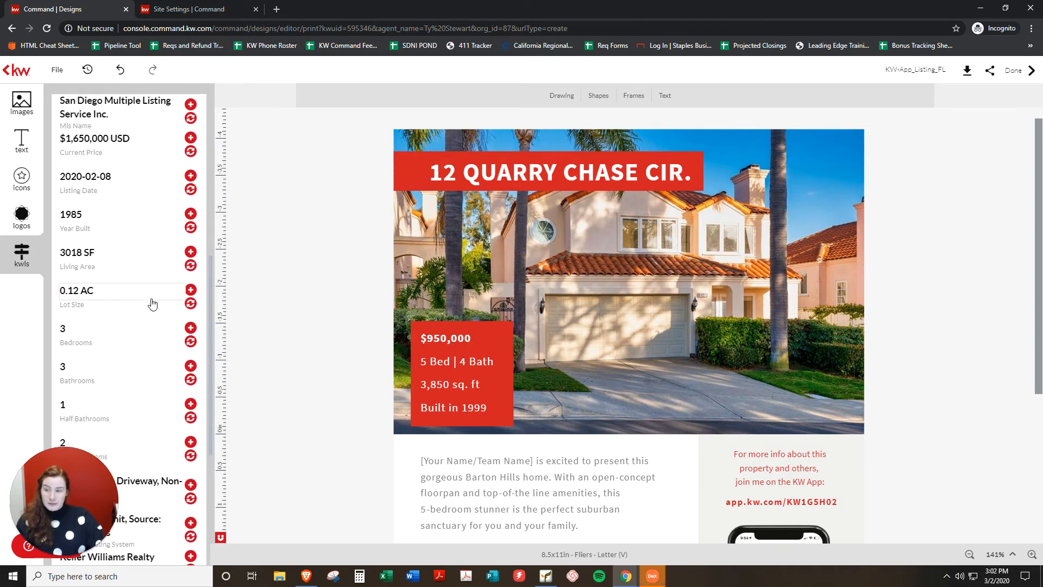
pyautogui.click(437, 339)
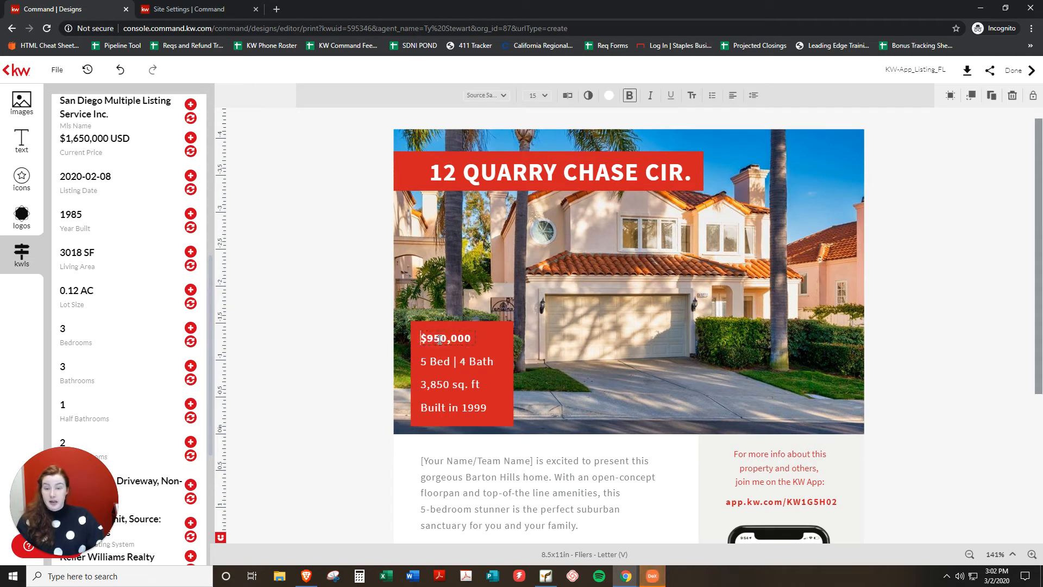
pyautogui.press('BackSpace')
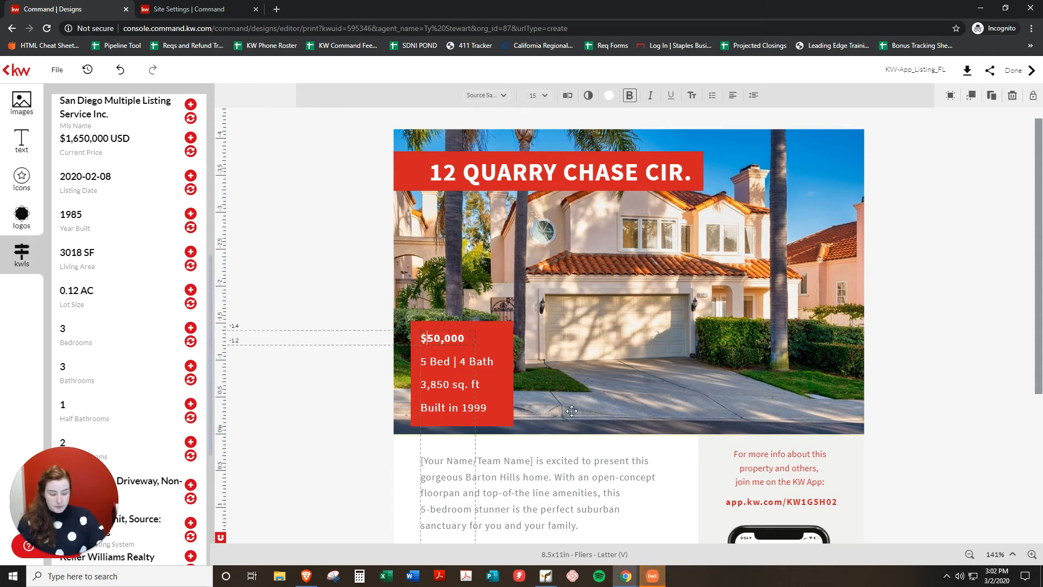
pyautogui.write('1,6')
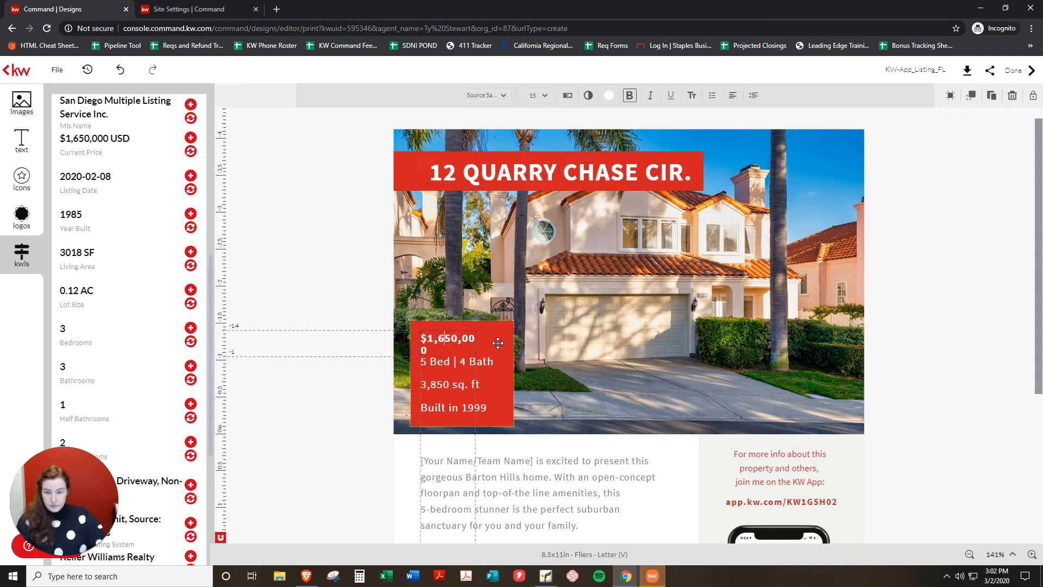
pyautogui.click(481, 342)
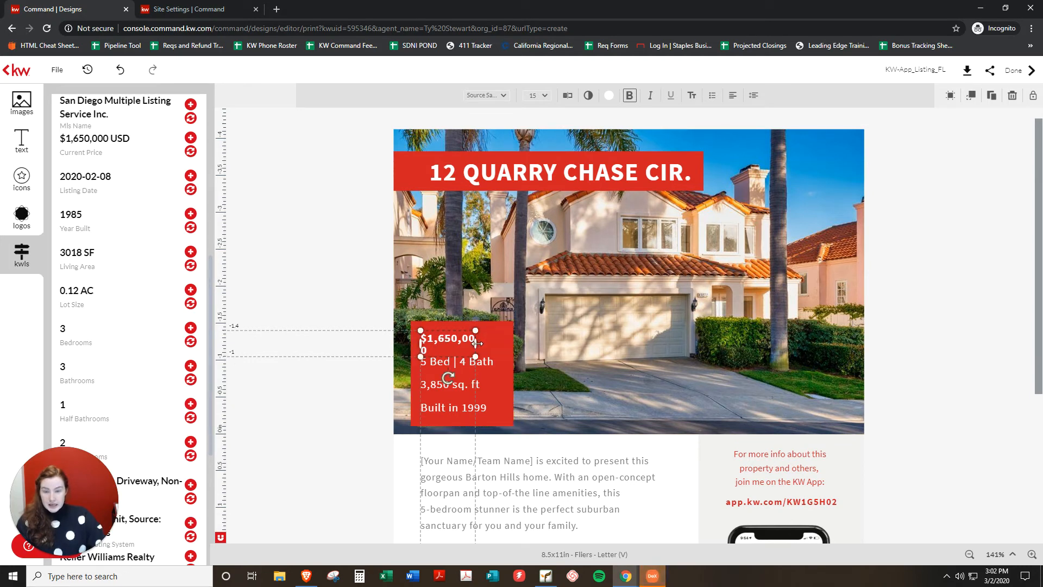
pyautogui.moveTo(481, 341); pyautogui.dragTo(493, 337)
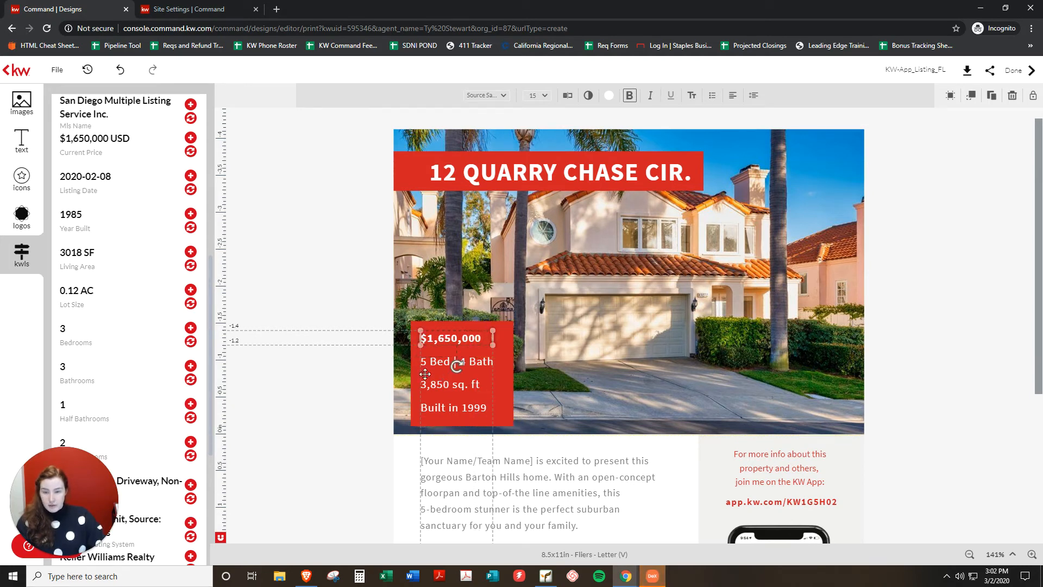
# Change the bed and bath line to 3 Bed | 2.5 Bath.
pyautogui.click(441, 377)
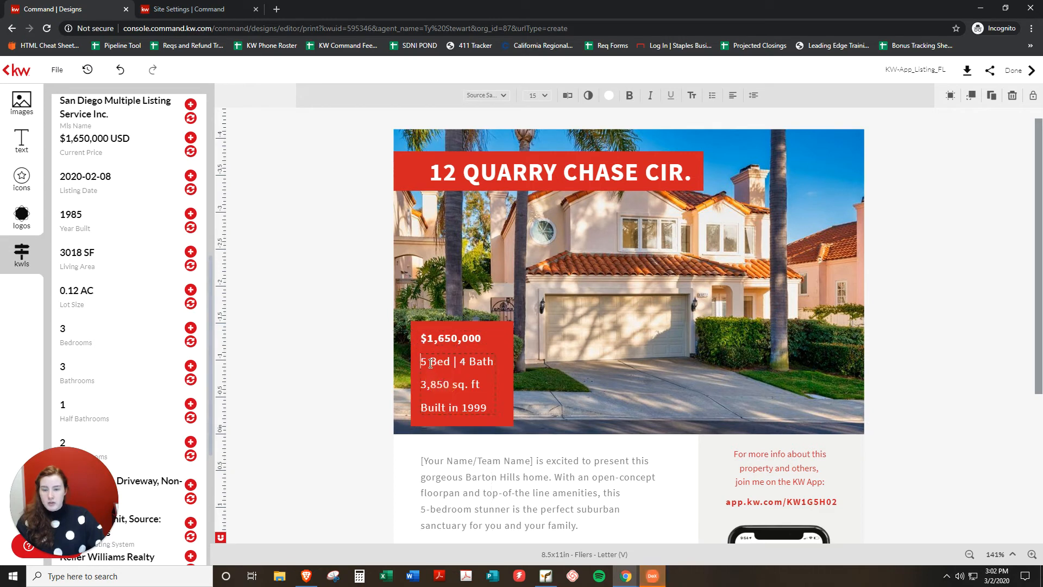
pyautogui.click(429, 361)
pyautogui.press('BackSpace')
pyautogui.press('BackSpace')
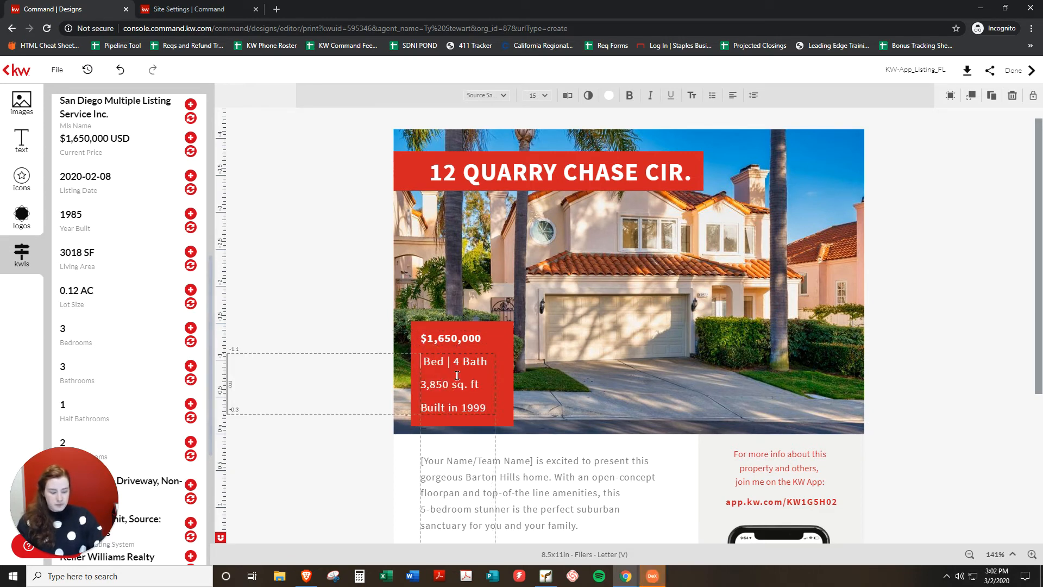
pyautogui.write('3')
pyautogui.click(468, 362)
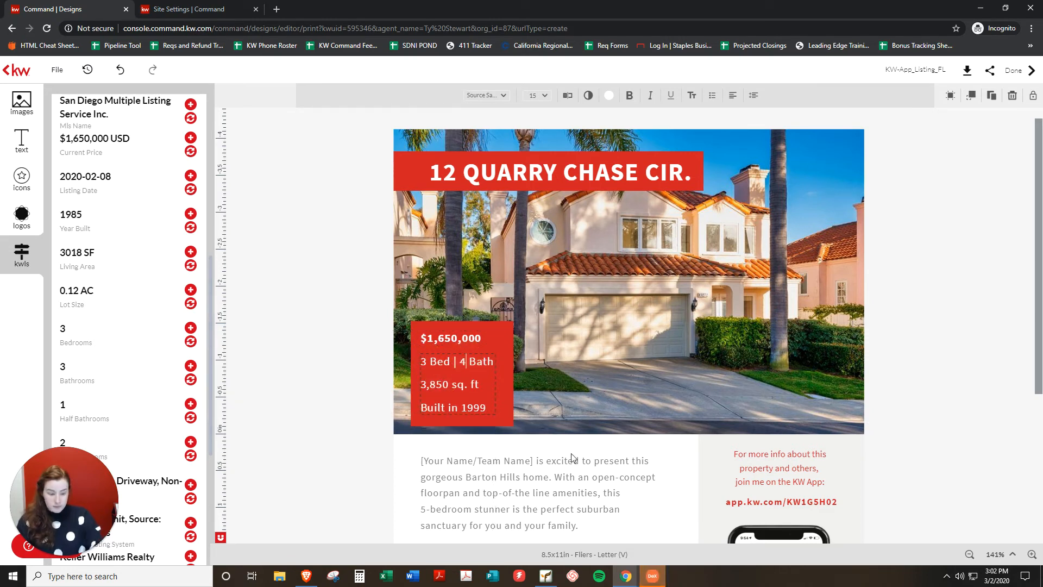
pyautogui.press('BackSpace')
pyautogui.write('2.5')
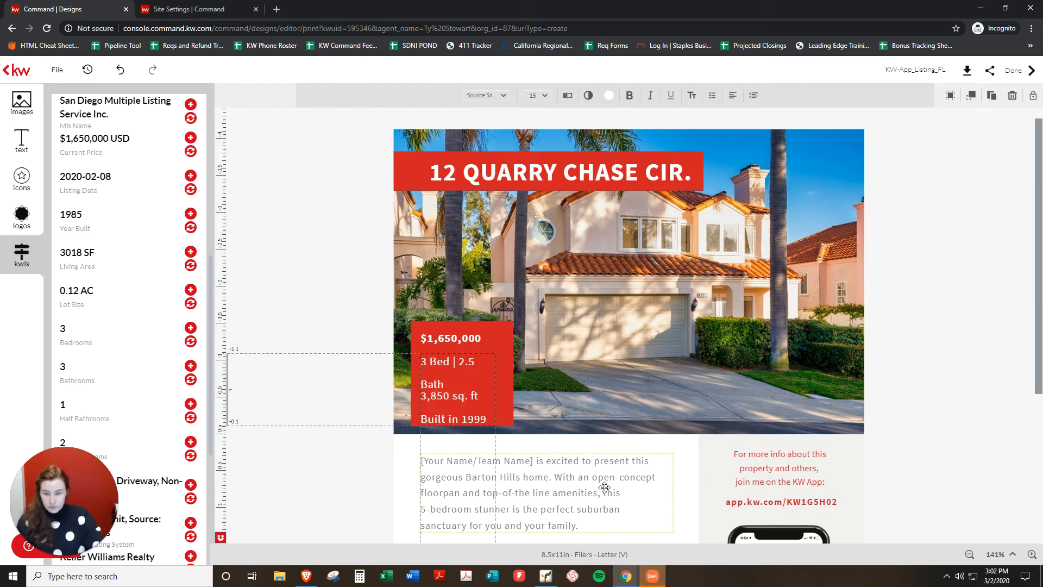
# Set the square footage to 3,018 and year to Built in 1985, then widen the stats box.
pyautogui.click(448, 396)
pyautogui.press('BackSpace')
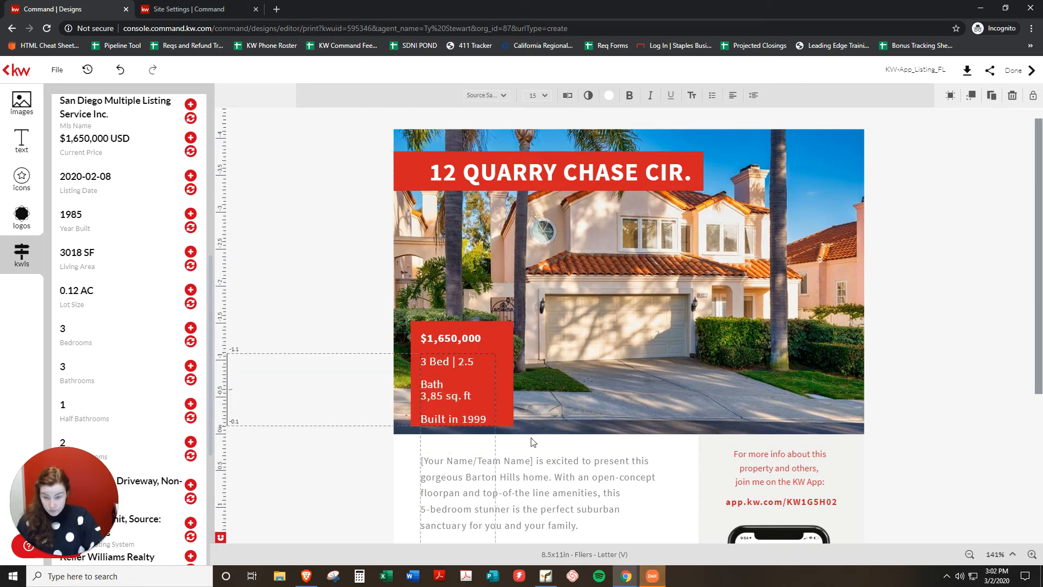
pyautogui.press('BackSpace')
pyautogui.press('BackSpace')
pyautogui.write('018')
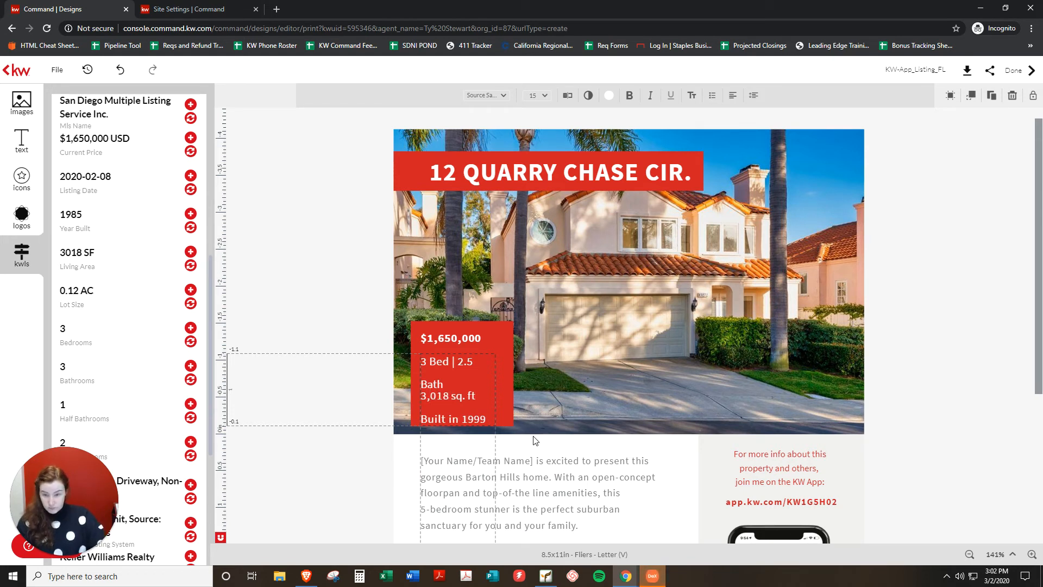
pyautogui.click(485, 420)
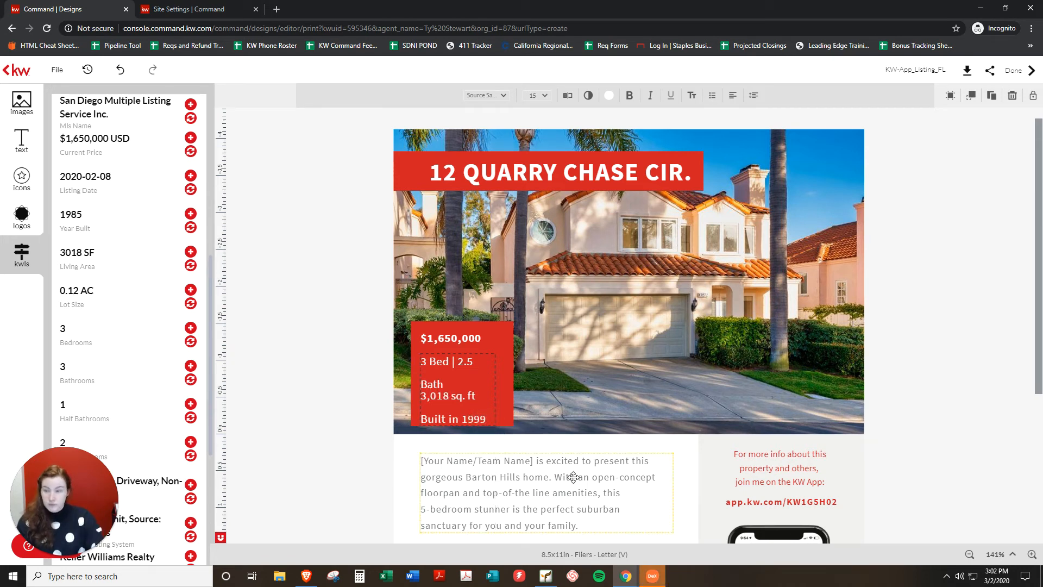
pyautogui.press('BackSpace')
pyautogui.press('BackSpace')
pyautogui.write('8')
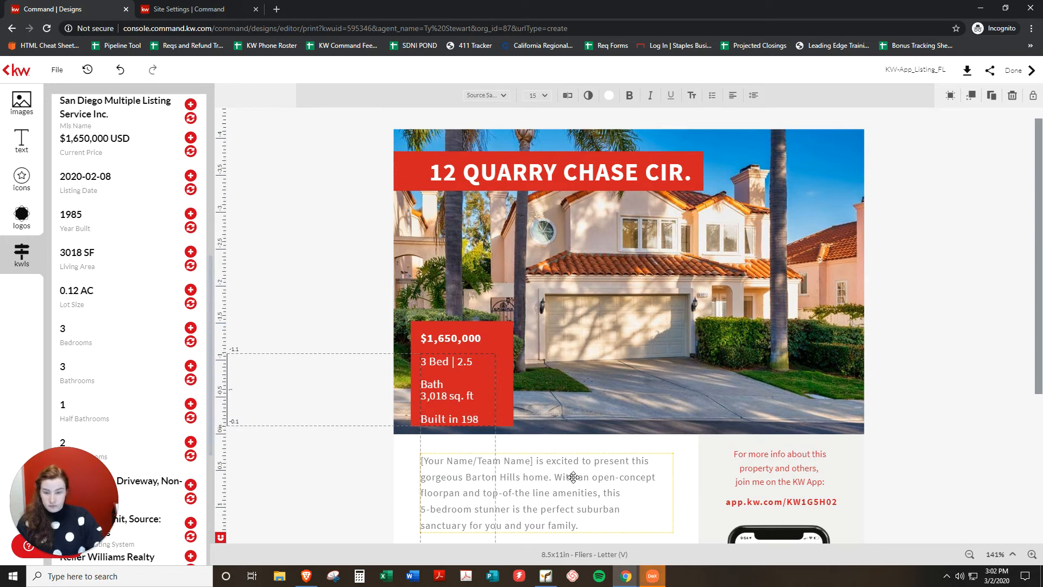
pyautogui.write('5')
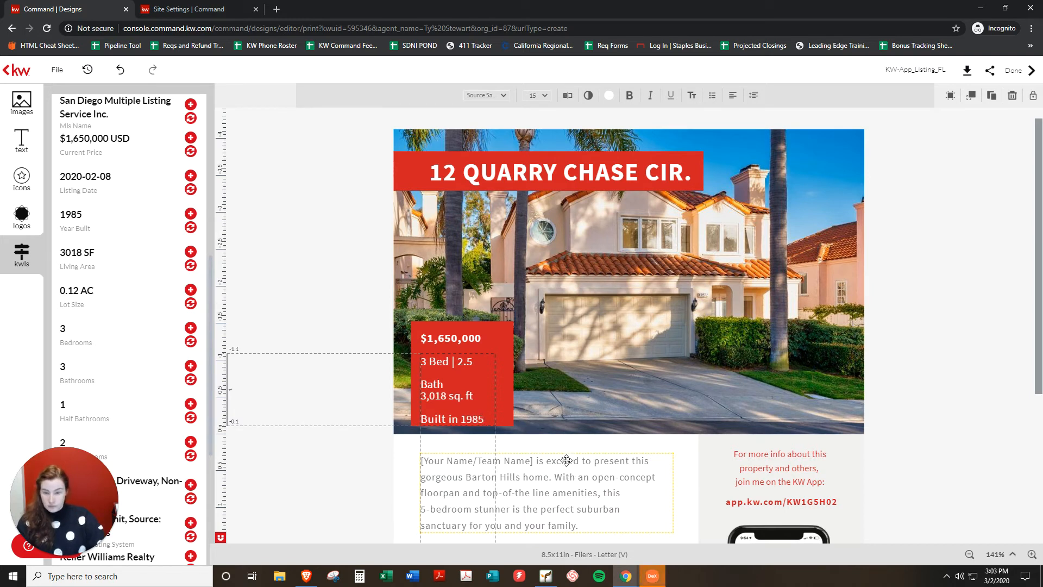
pyautogui.click(504, 383)
pyautogui.moveTo(495, 389); pyautogui.dragTo(508, 390)
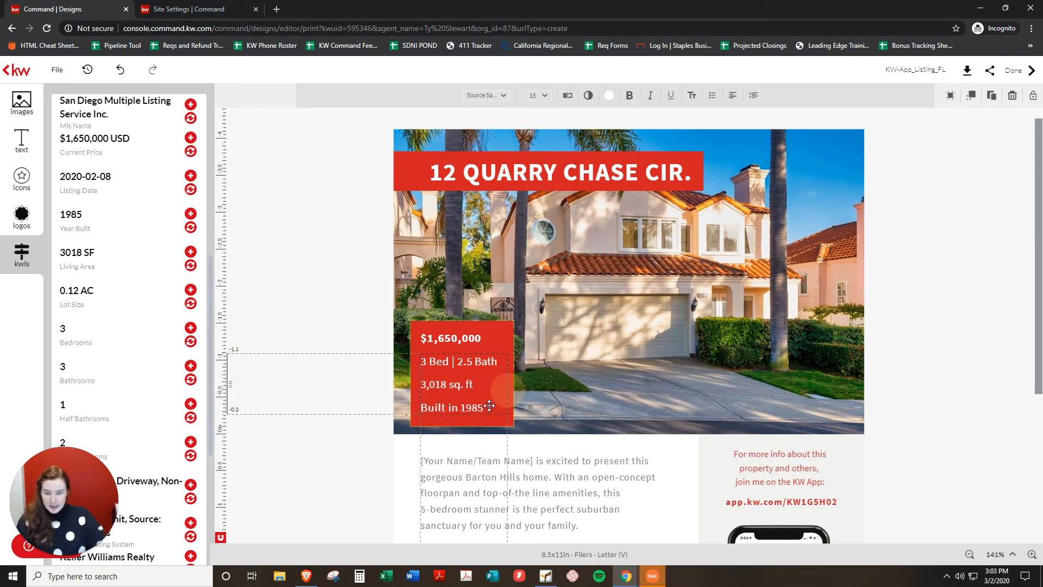
pyautogui.click(383, 488)
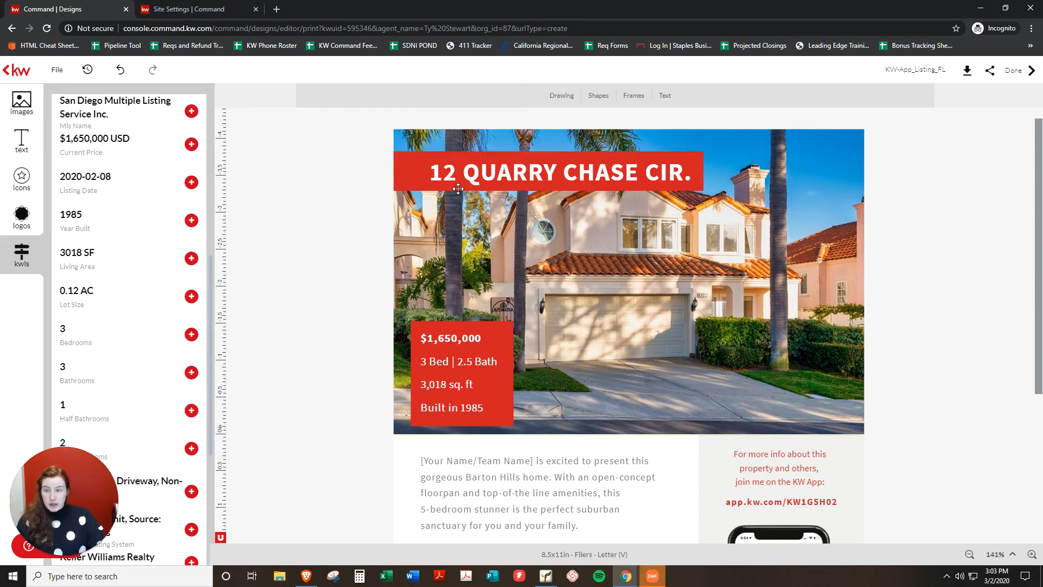
pyautogui.scroll(6, 119, 288)
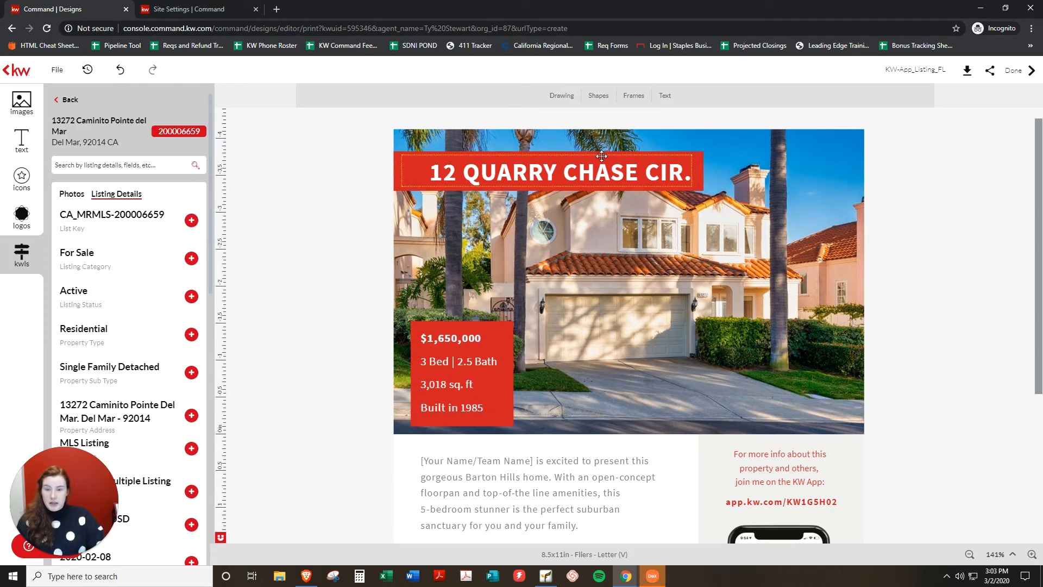
pyautogui.click(532, 171)
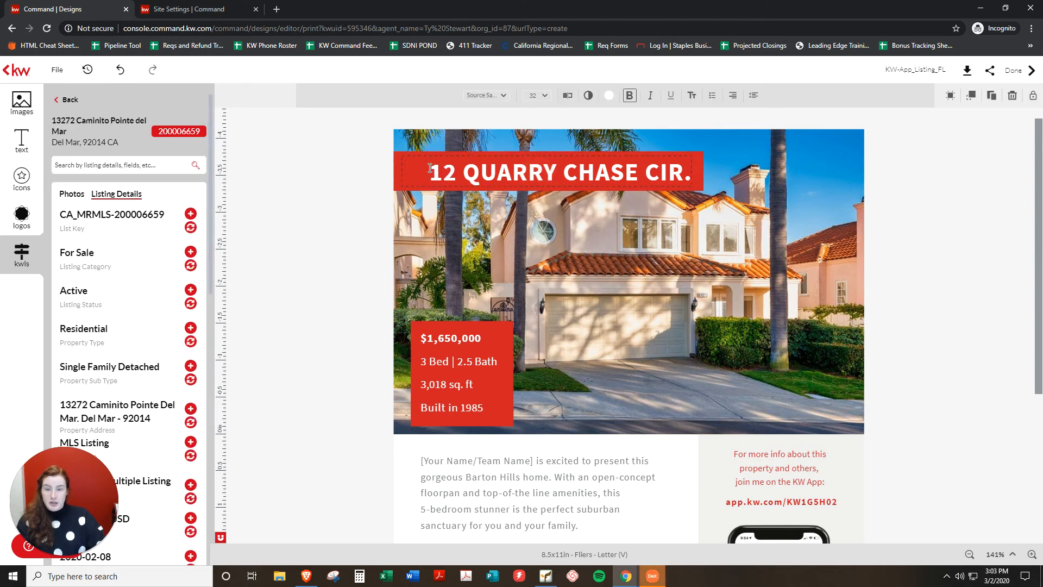
pyautogui.moveTo(430, 168); pyautogui.dragTo(693, 173)
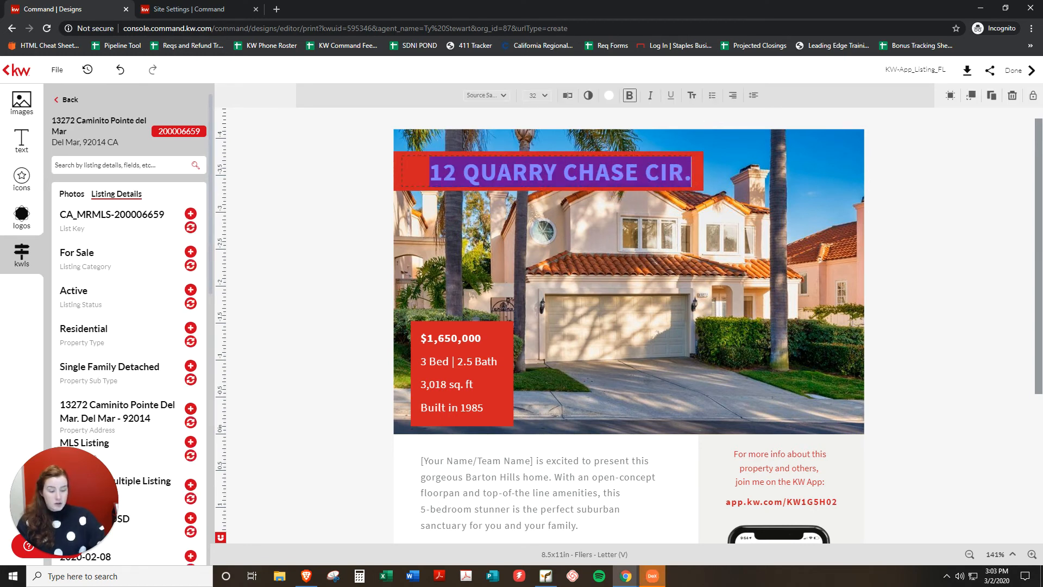
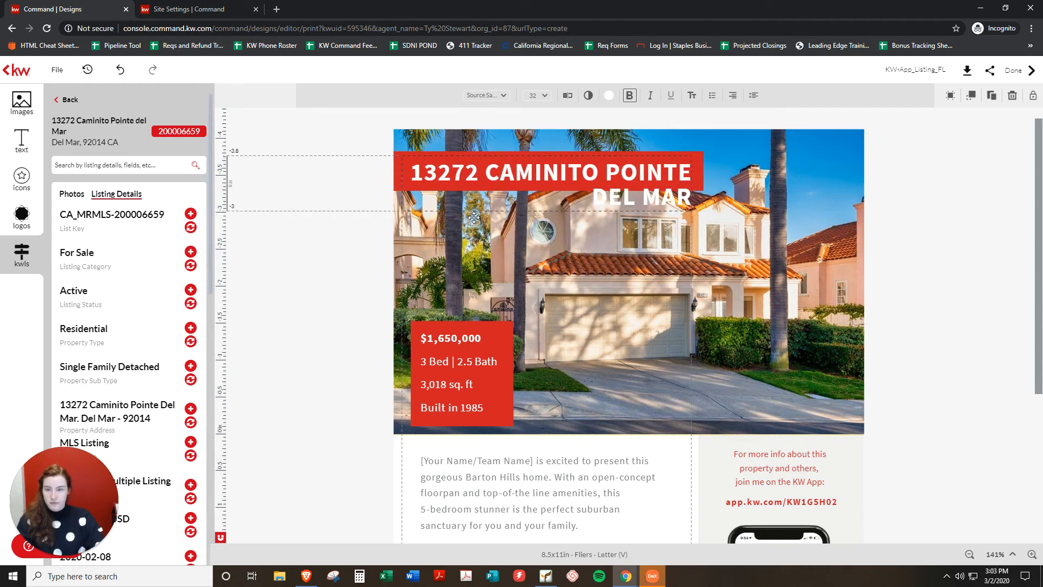
pyautogui.click(733, 169)
# Widen the headline text box and red banner so the address fits on one line.
pyautogui.moveTo(693, 181); pyautogui.dragTo(808, 186)
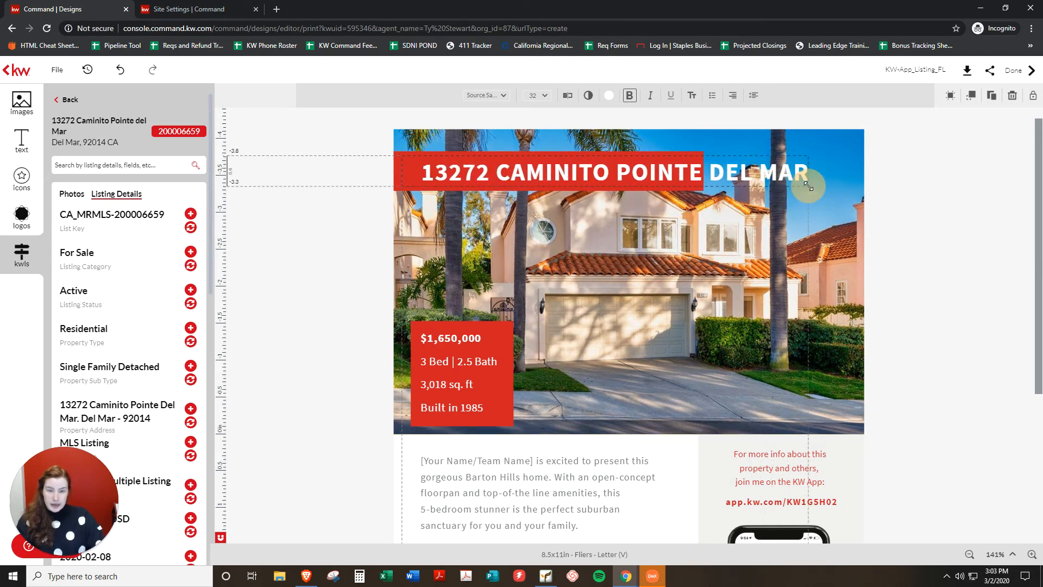
pyautogui.click(695, 154)
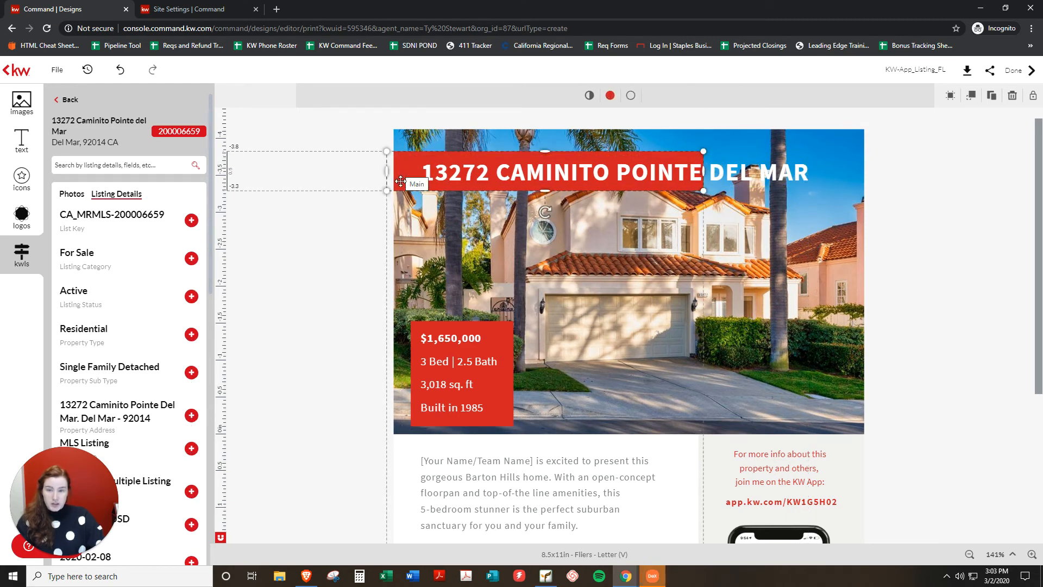
pyautogui.moveTo(707, 172); pyautogui.dragTo(820, 177)
pyautogui.rightClick(825, 181)
pyautogui.click(938, 163)
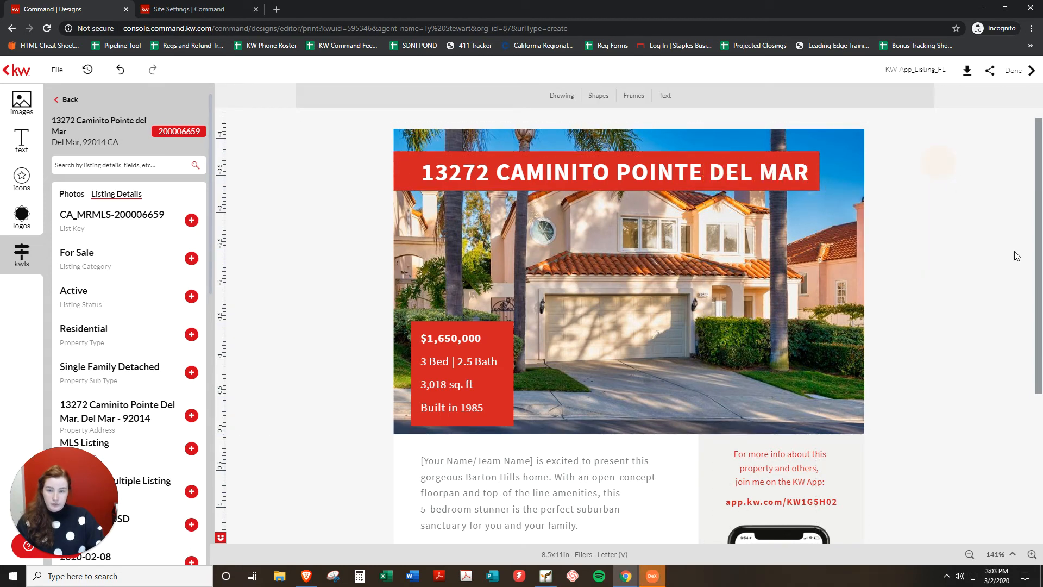
pyautogui.moveTo(535, 188); pyautogui.dragTo(528, 177)
pyautogui.click(981, 284)
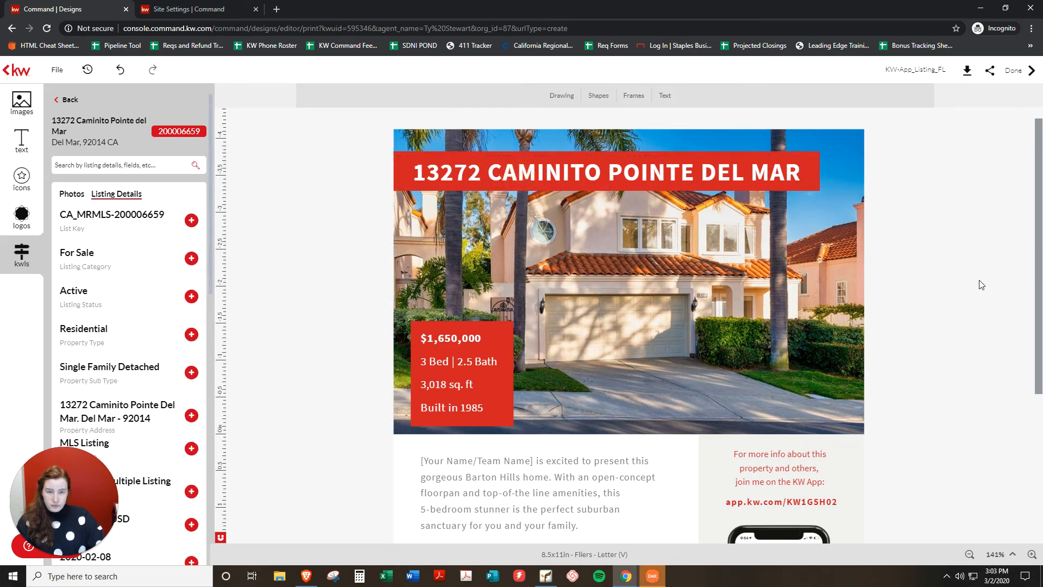
pyautogui.click(547, 168)
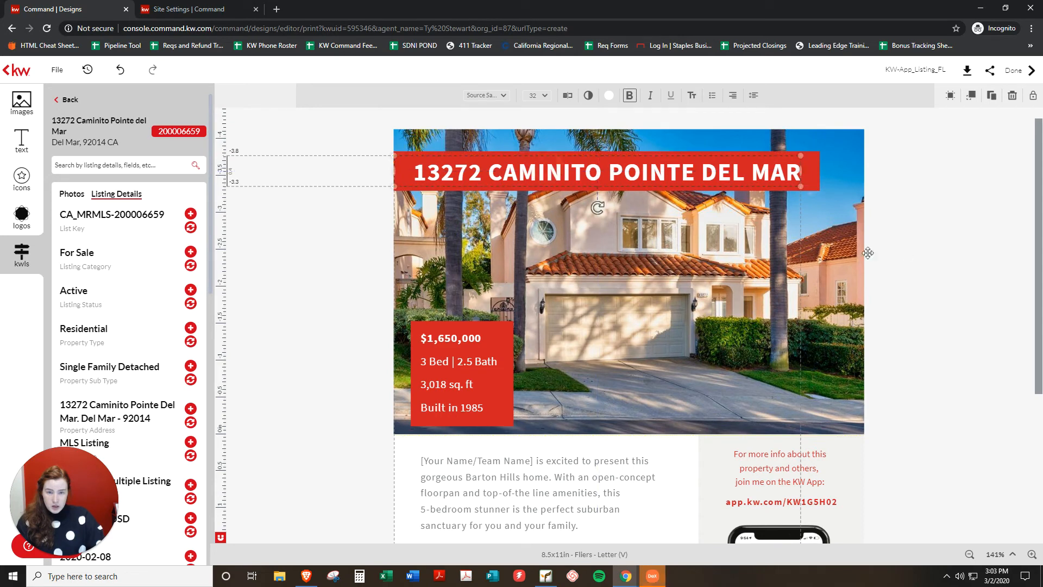
pyautogui.click(920, 230)
pyautogui.scroll(-1, 920, 377)
pyautogui.scroll(-2, 919, 377)
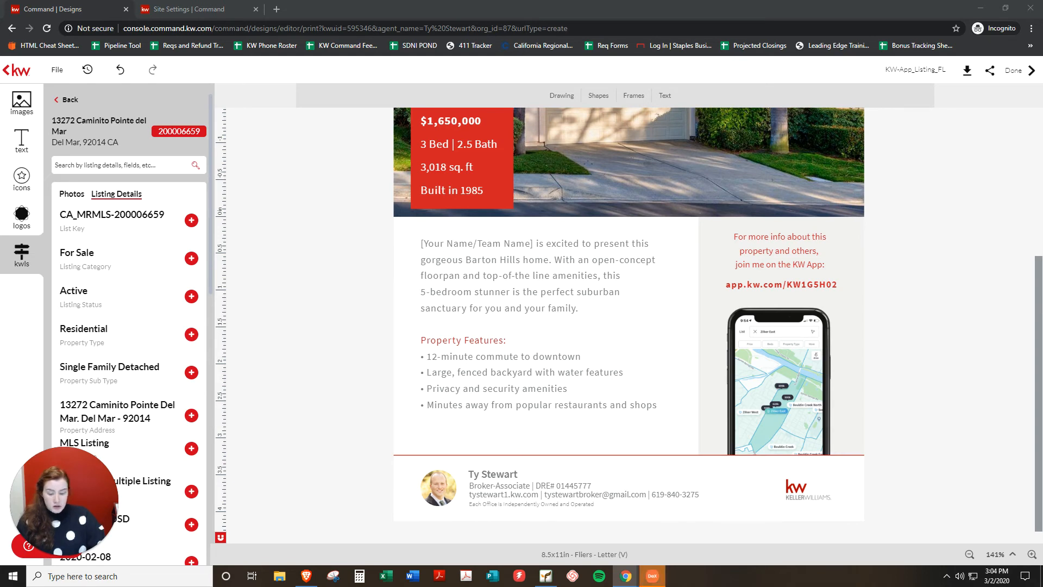
# Replace the Barton Hills placeholder paragraph with the pasted Del Mar remarks, minus the hardwood floors sentence.
pyautogui.click(546, 276)
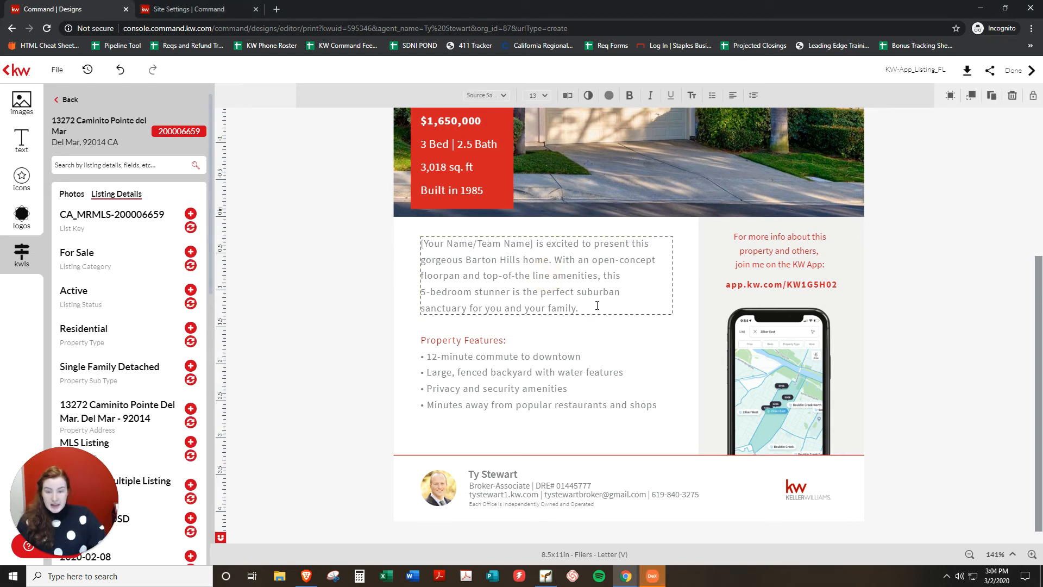
pyautogui.moveTo(421, 243); pyautogui.dragTo(590, 313)
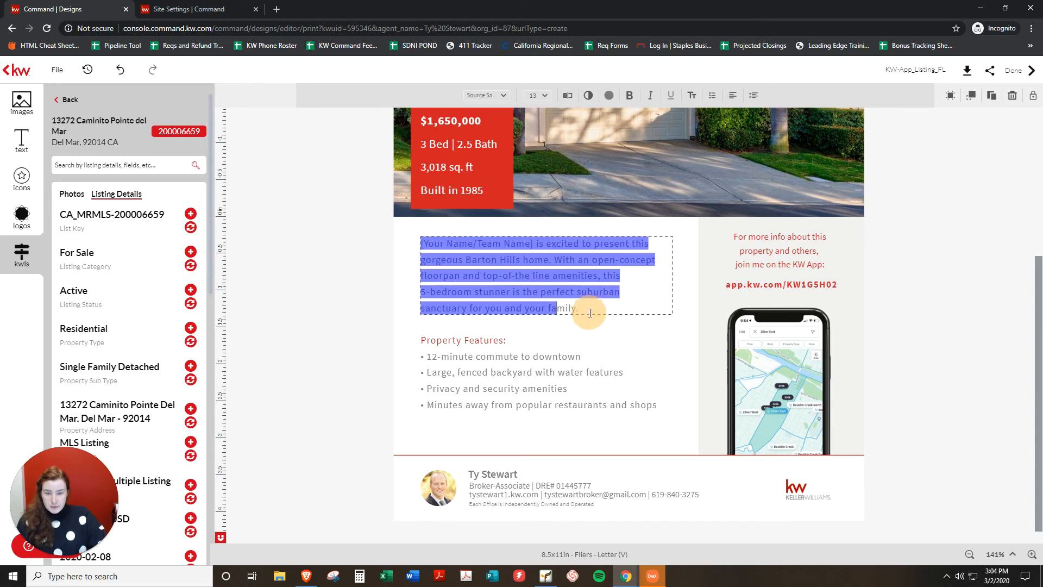
pyautogui.press('BackSpace')
pyautogui.press('Delete')
pyautogui.press('Delete')
pyautogui.press('Delete')
pyautogui.press('Delete')
pyautogui.press('Delete')
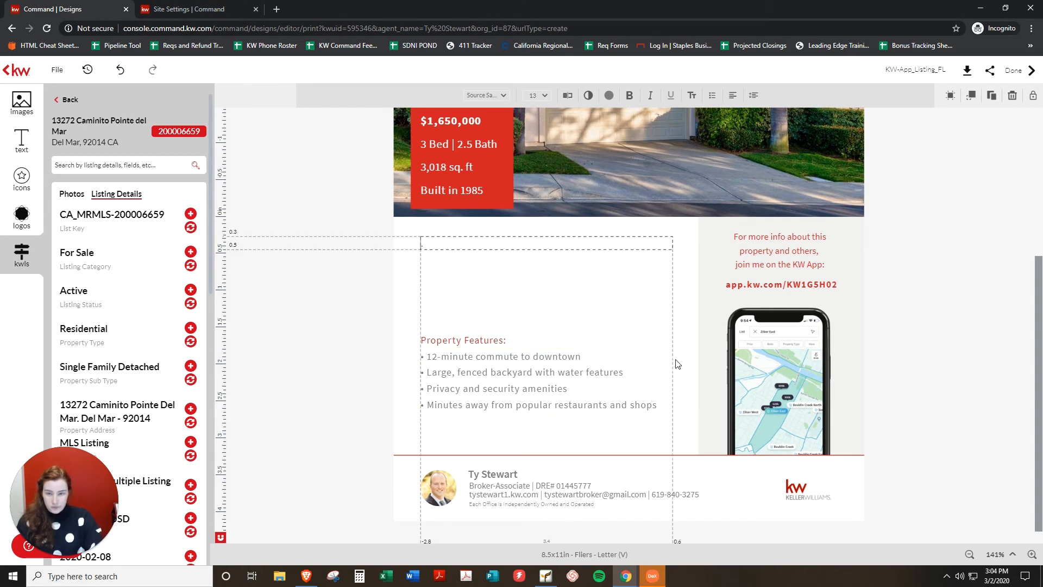
pyautogui.hotkey('ctrl', 'v')
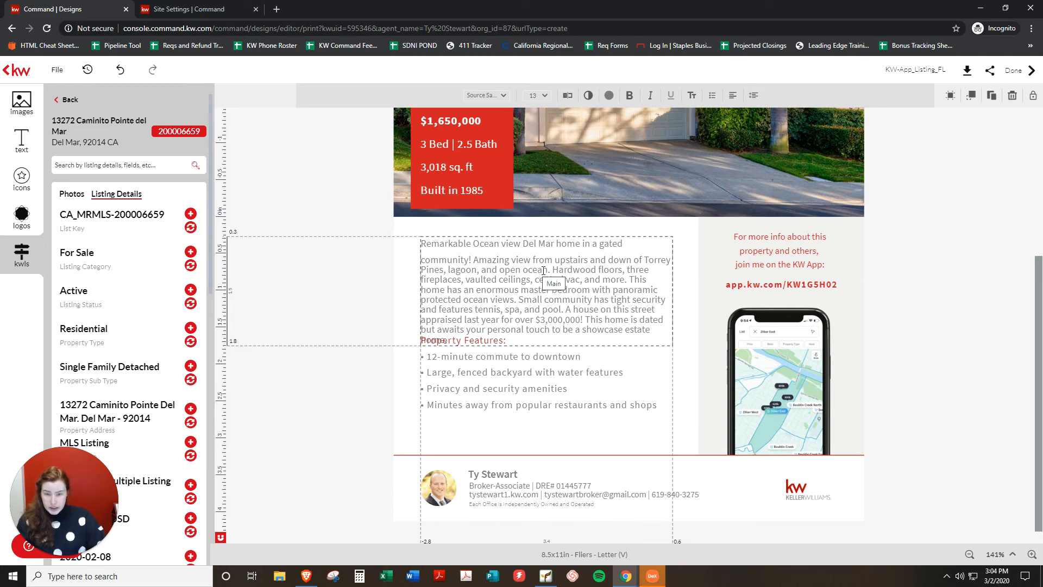
pyautogui.moveTo(550, 270); pyautogui.dragTo(628, 280)
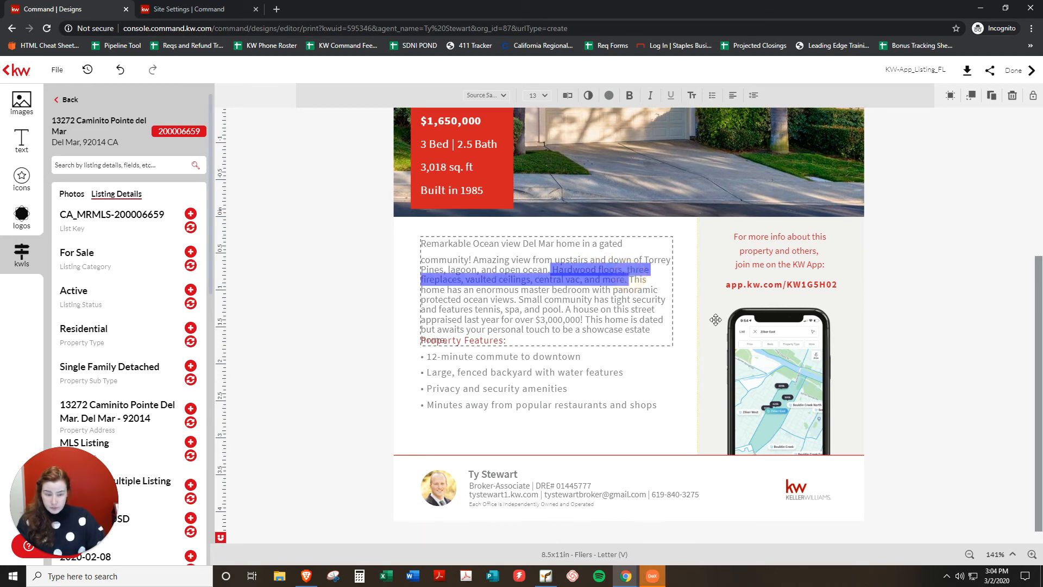
pyautogui.press('BackSpace')
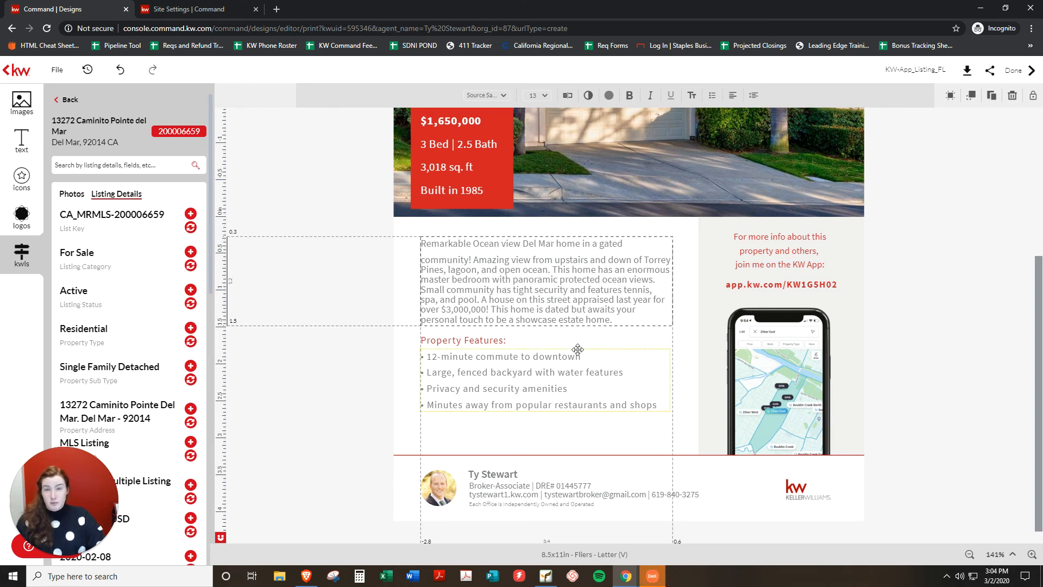
# Adjust the description's line and word spacing and move its box slightly up.
pyautogui.click(752, 97)
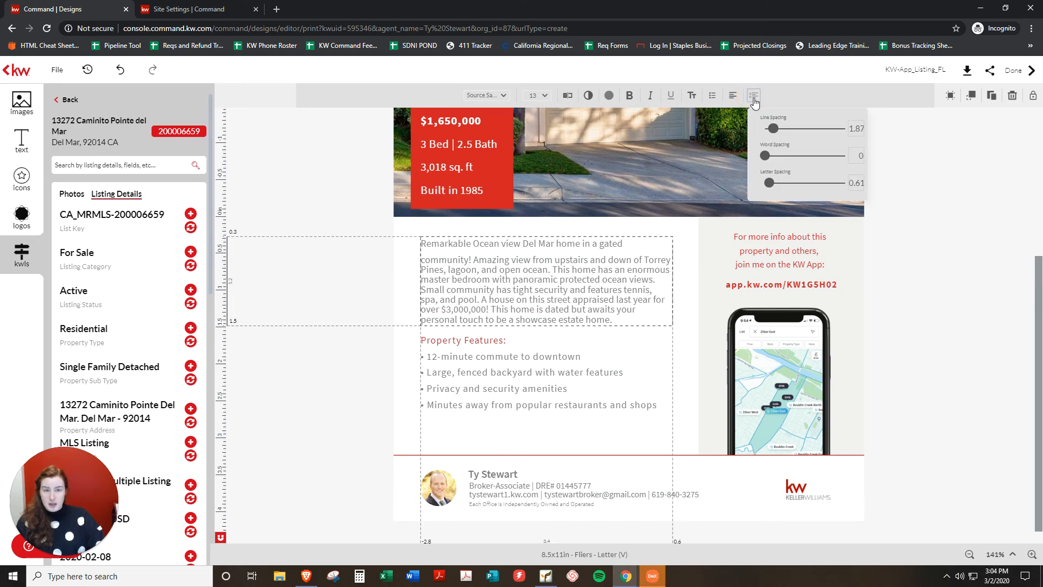
pyautogui.click(772, 129)
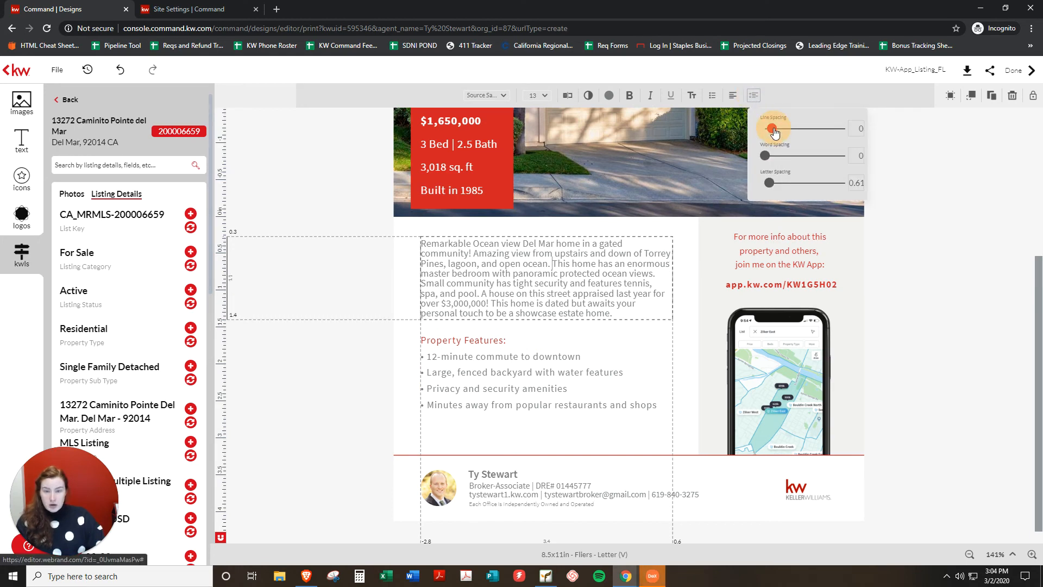
pyautogui.moveTo(775, 133); pyautogui.dragTo(778, 132)
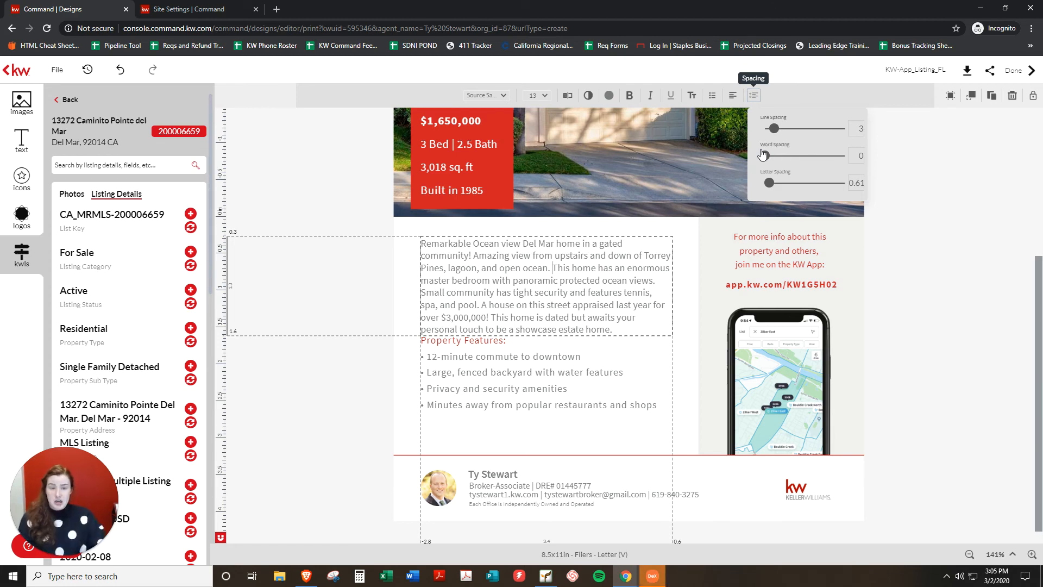
pyautogui.moveTo(762, 155); pyautogui.dragTo(765, 158)
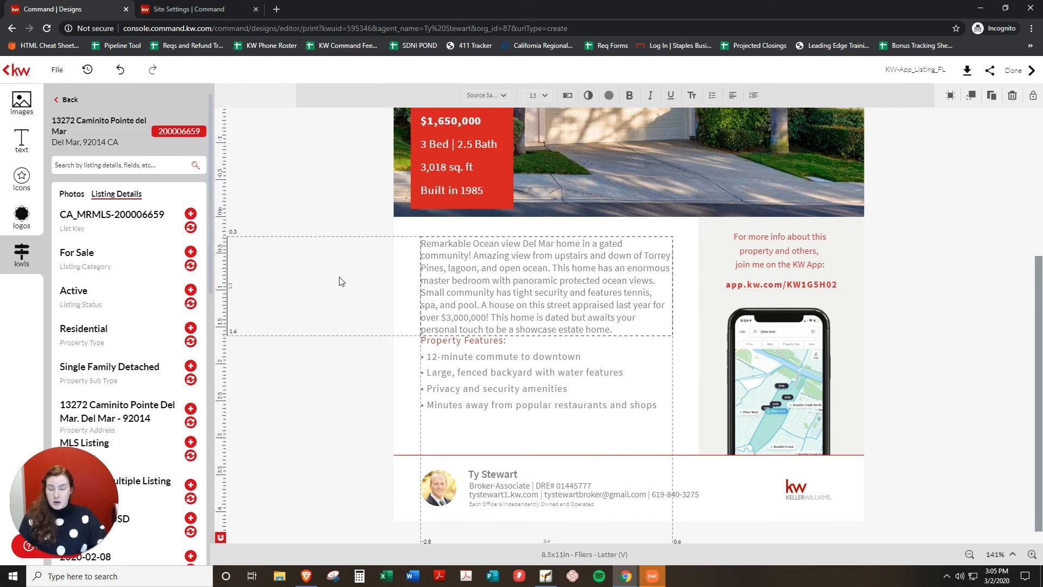
pyautogui.moveTo(515, 291); pyautogui.dragTo(514, 284)
# Move the description, heading and feature list blocks slightly lower on the flyer.
pyautogui.click(251, 332)
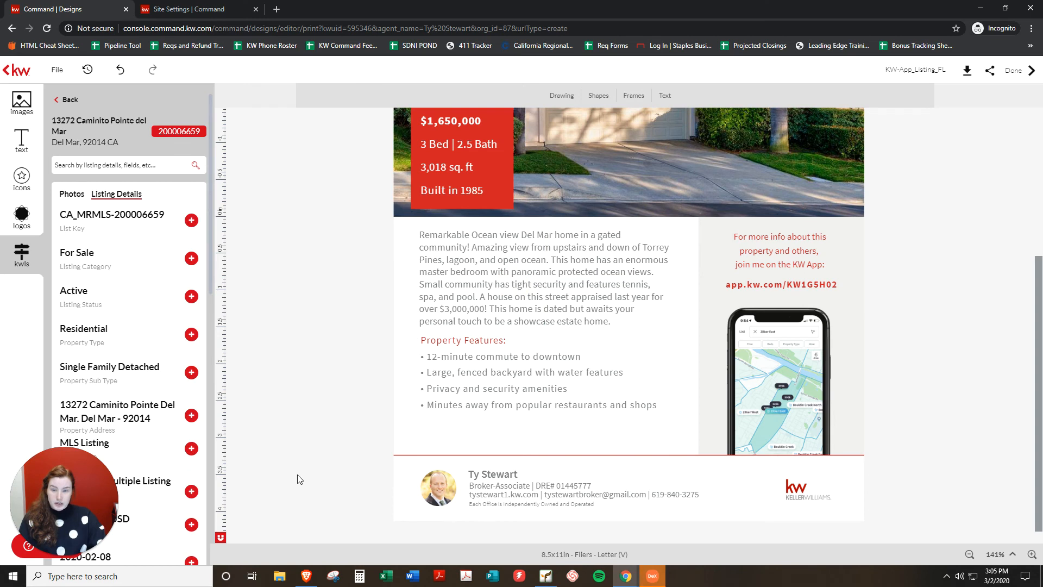
pyautogui.moveTo(359, 244)
pyautogui.mouseDown()
pyautogui.moveTo(517, 368)
pyautogui.moveTo(338, 241)
pyautogui.mouseUp()
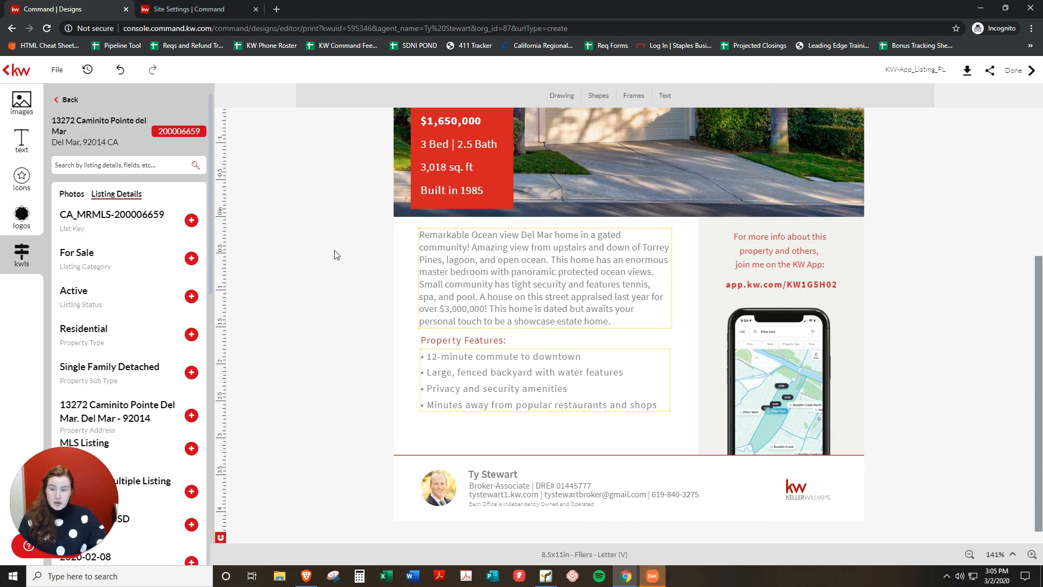
pyautogui.moveTo(327, 231); pyautogui.dragTo(504, 380)
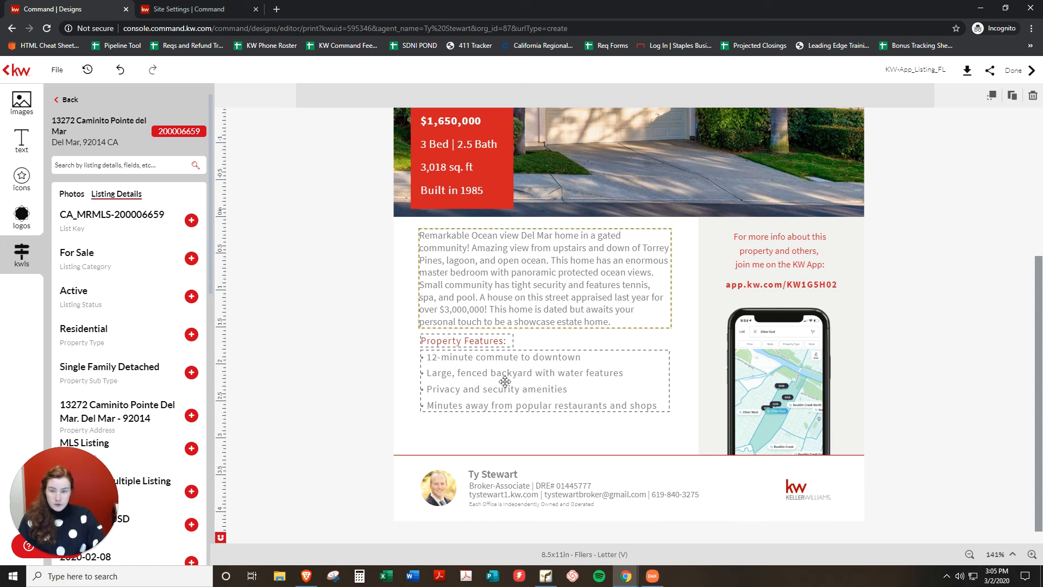
pyautogui.press('Down')
pyautogui.press('Down')
pyautogui.press('Down')
pyautogui.press('Down')
pyautogui.press('Down')
pyautogui.press('Up')
pyautogui.press('Up')
pyautogui.press('Up')
pyautogui.press('Up')
pyautogui.press('Up')
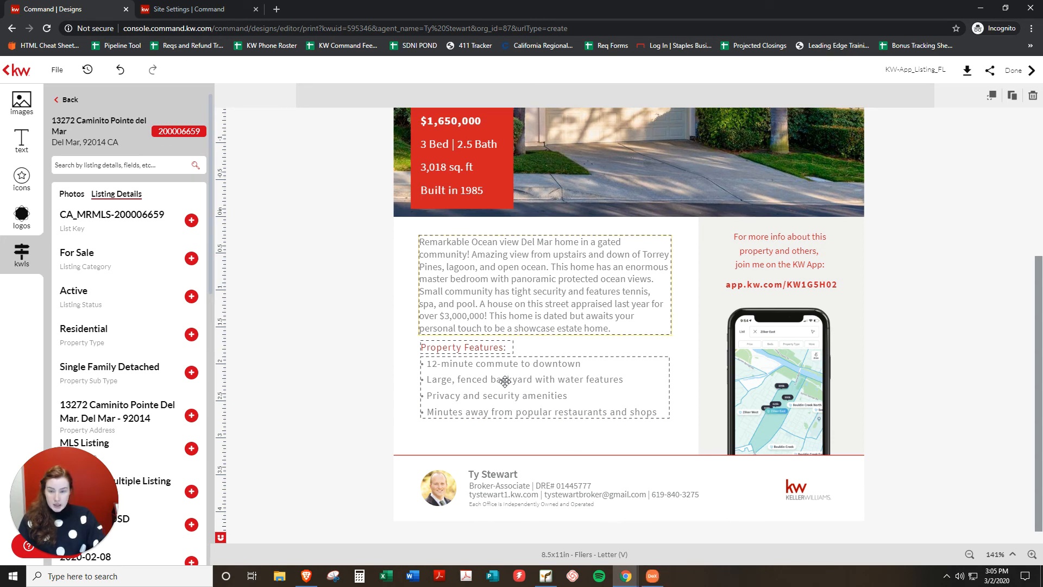
pyautogui.press('Down')
pyautogui.press('Down')
pyautogui.press('Down')
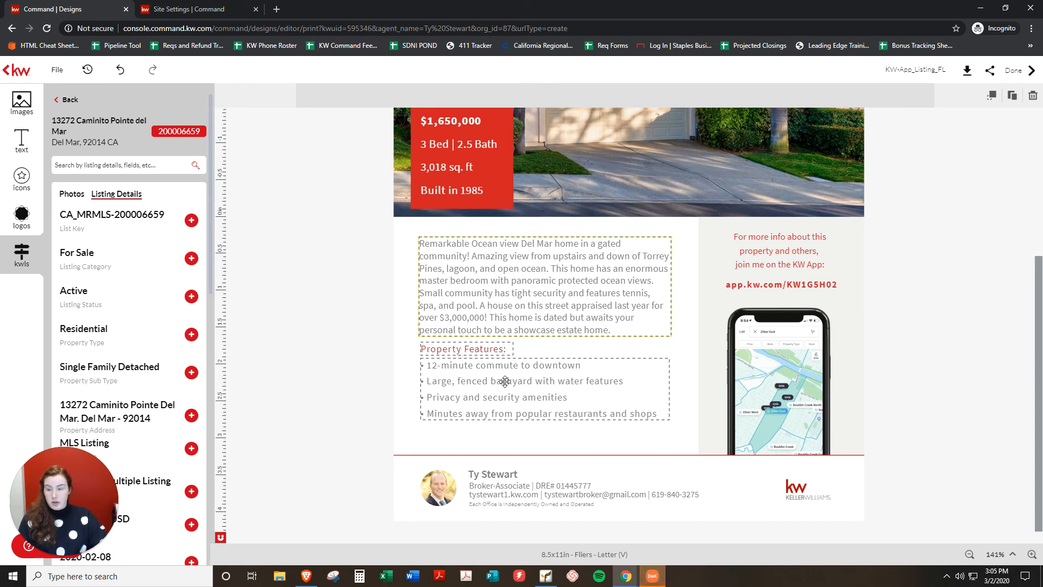
pyautogui.click(354, 342)
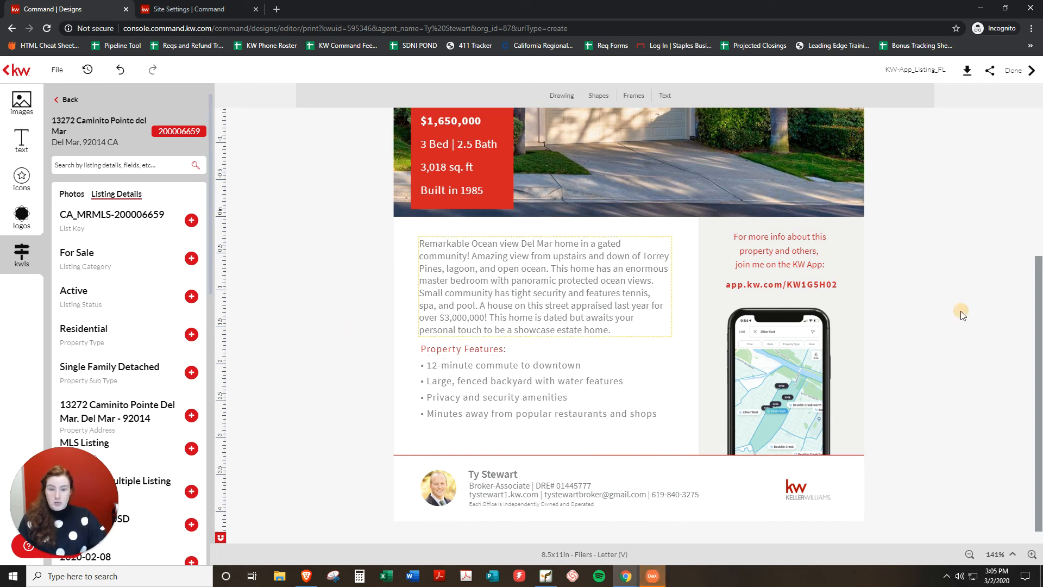
# Replace the first Property Features bullet with 'Beatiful Ocean Views from Master Suite'.
pyautogui.click(434, 373)
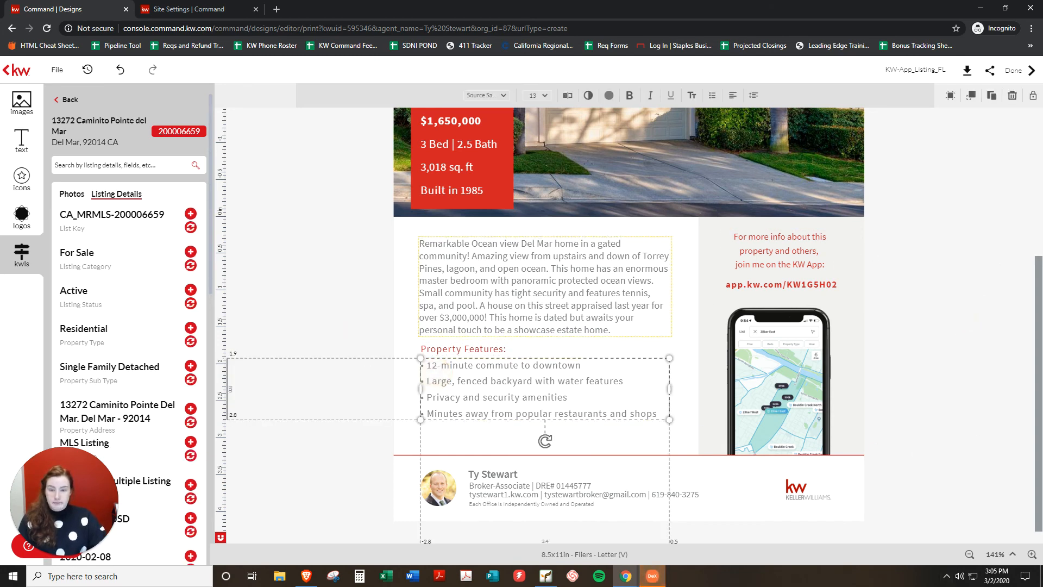
pyautogui.click(955, 384)
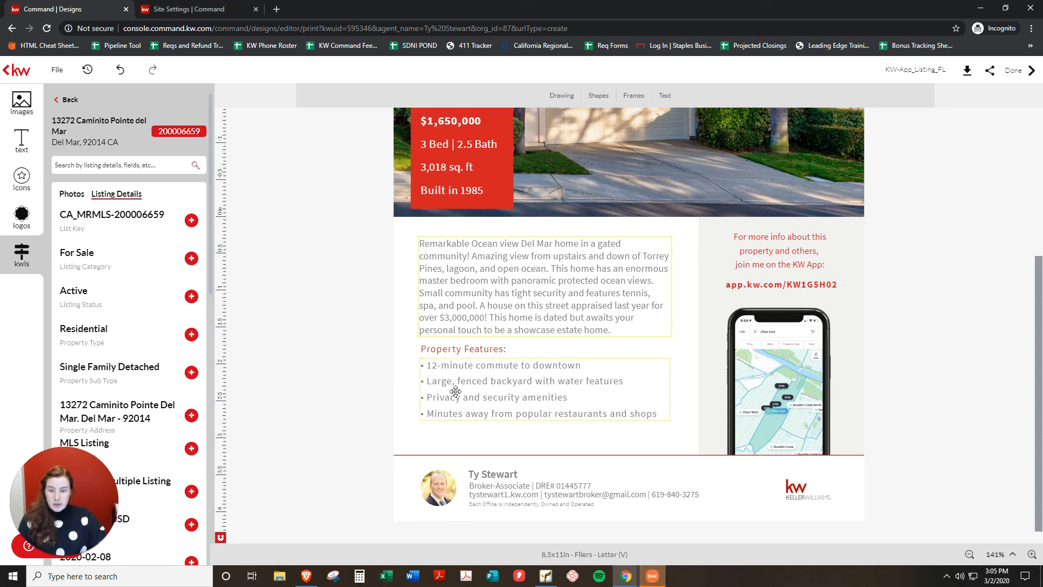
pyautogui.doubleClick(587, 402)
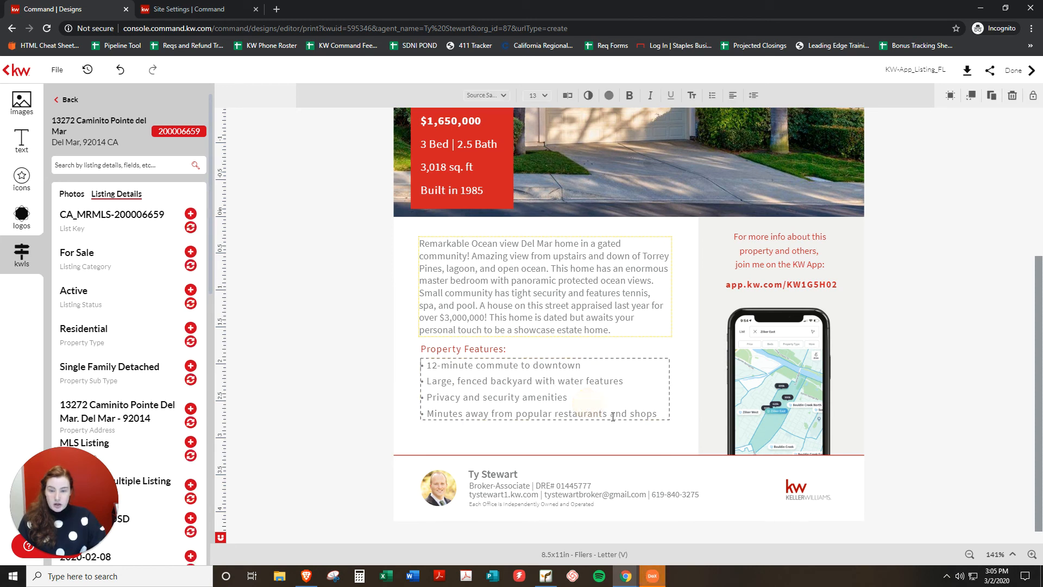
pyautogui.moveTo(422, 364); pyautogui.dragTo(446, 381)
pyautogui.click(580, 366)
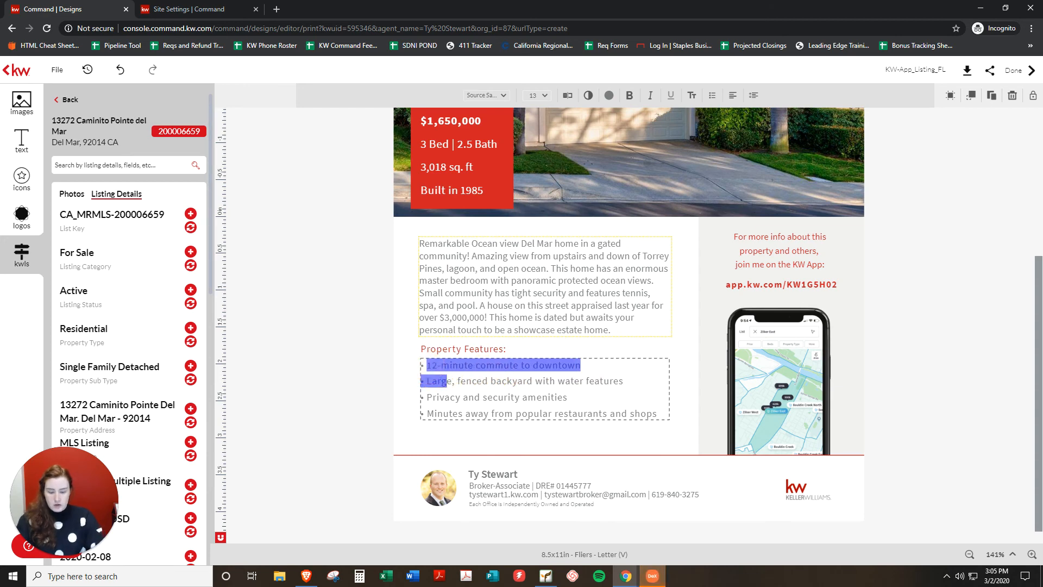
pyautogui.write('bEATU')
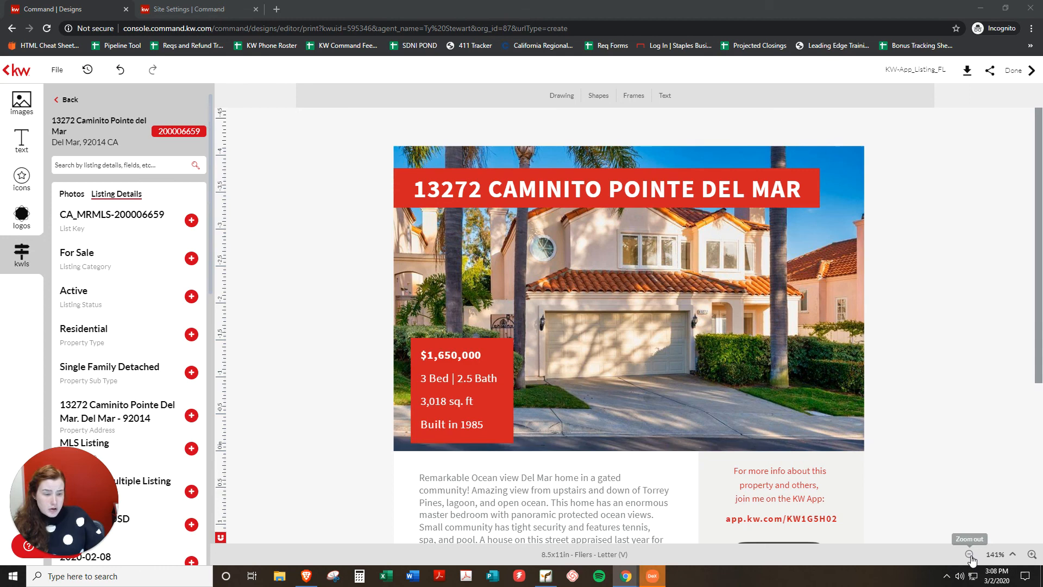
pyautogui.click(970, 555)
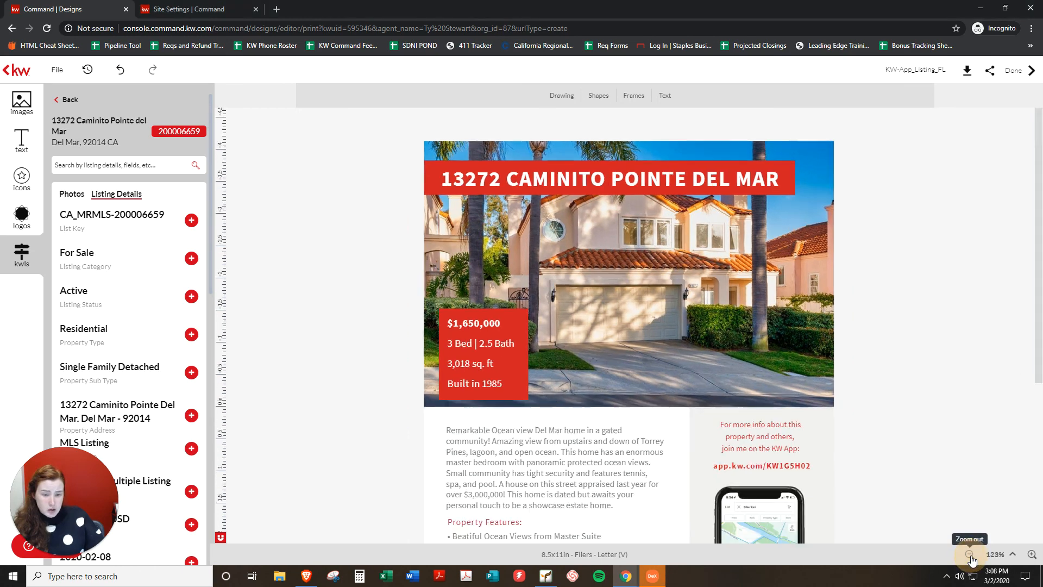
pyautogui.click(970, 555)
pyautogui.click(970, 555)
pyautogui.scroll(-1, 827, 355)
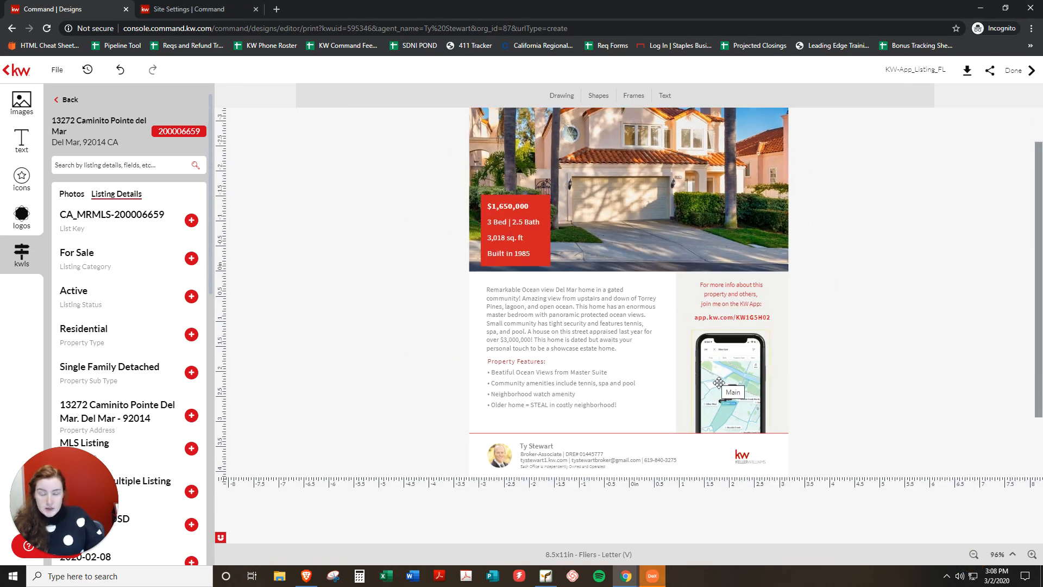
pyautogui.scroll(2, 899, 456)
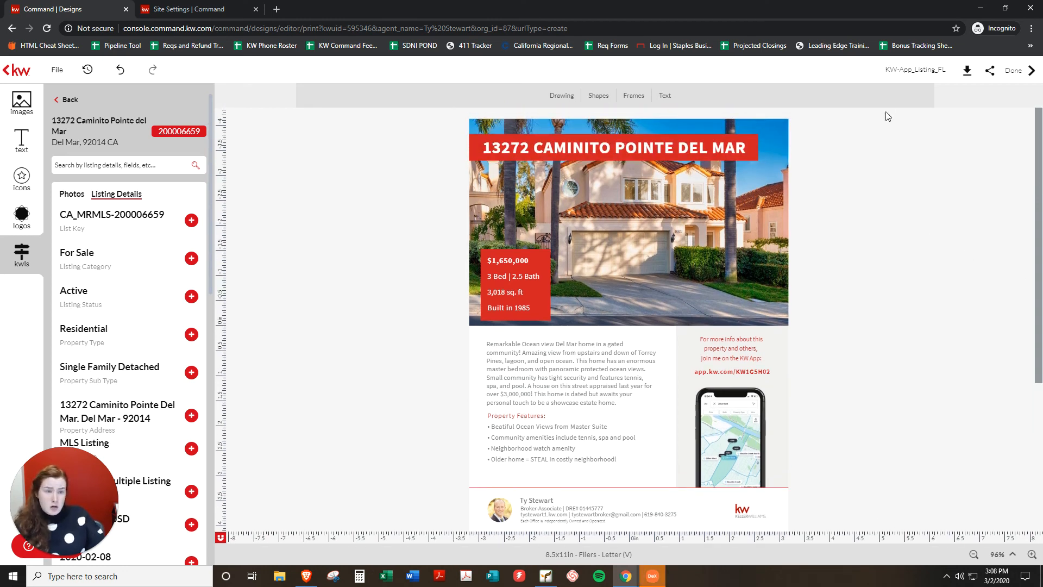
pyautogui.click(886, 70)
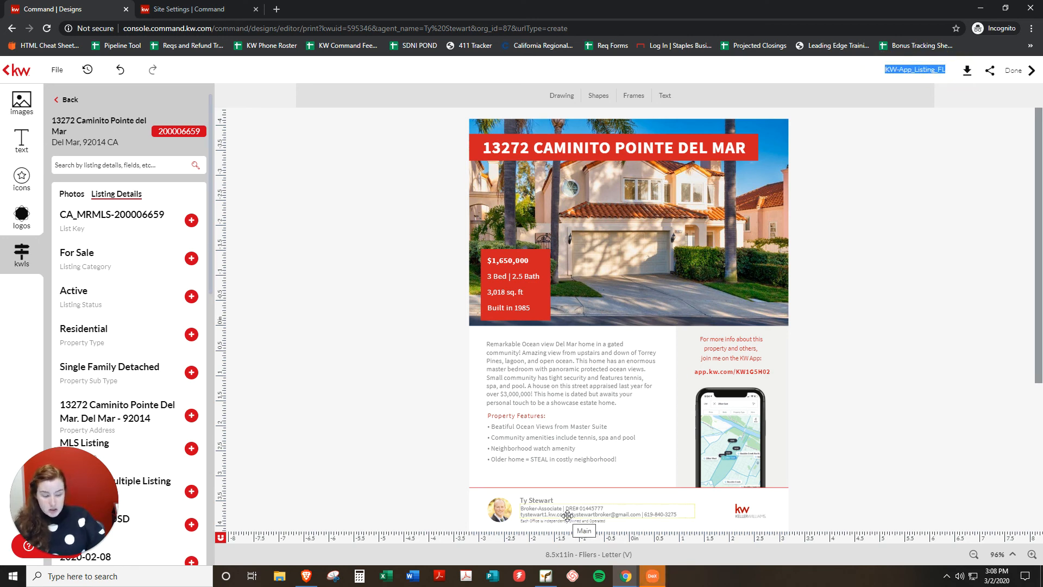
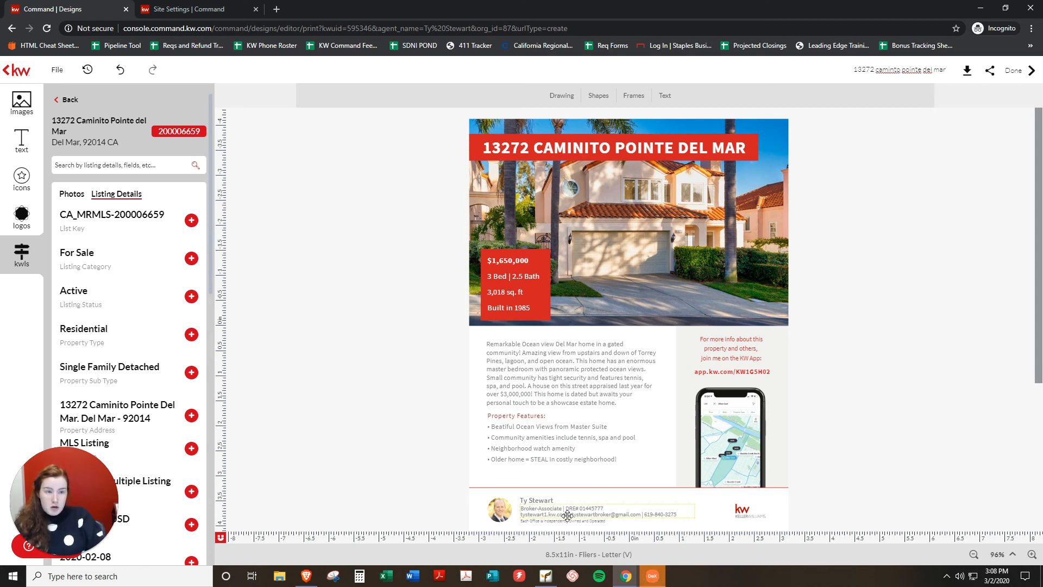
pyautogui.write(' app flyer')
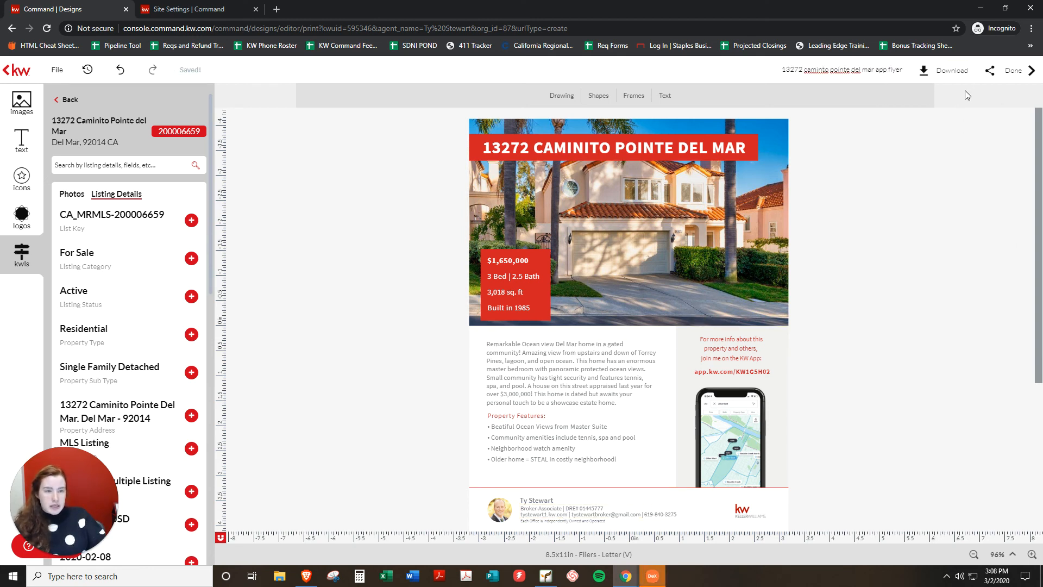
# Download the flyer as a high-resolution print PDF into the Desktop temp folder.
pyautogui.click(935, 76)
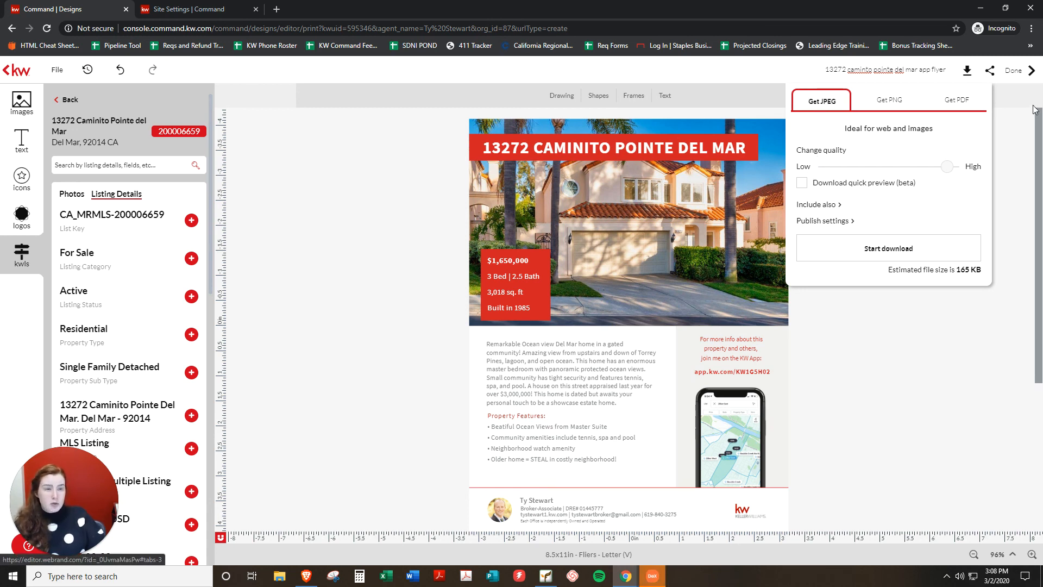
pyautogui.click(955, 104)
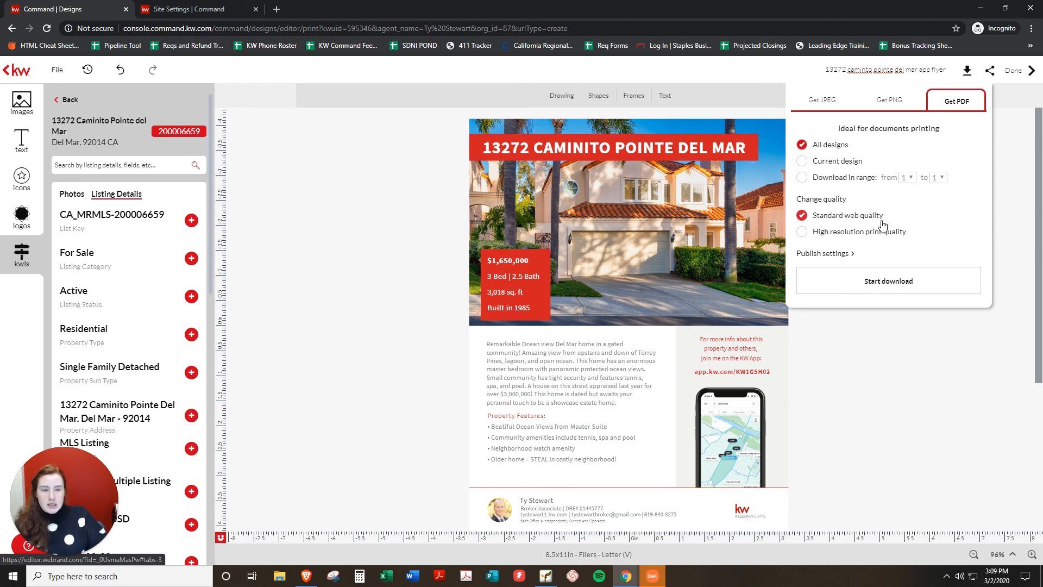
pyautogui.click(820, 237)
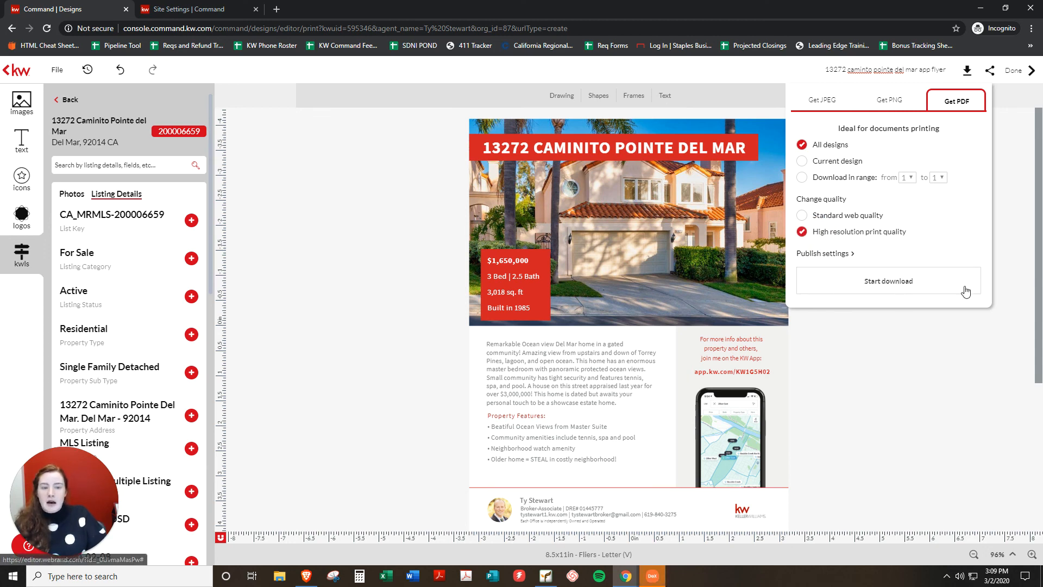
pyautogui.click(854, 285)
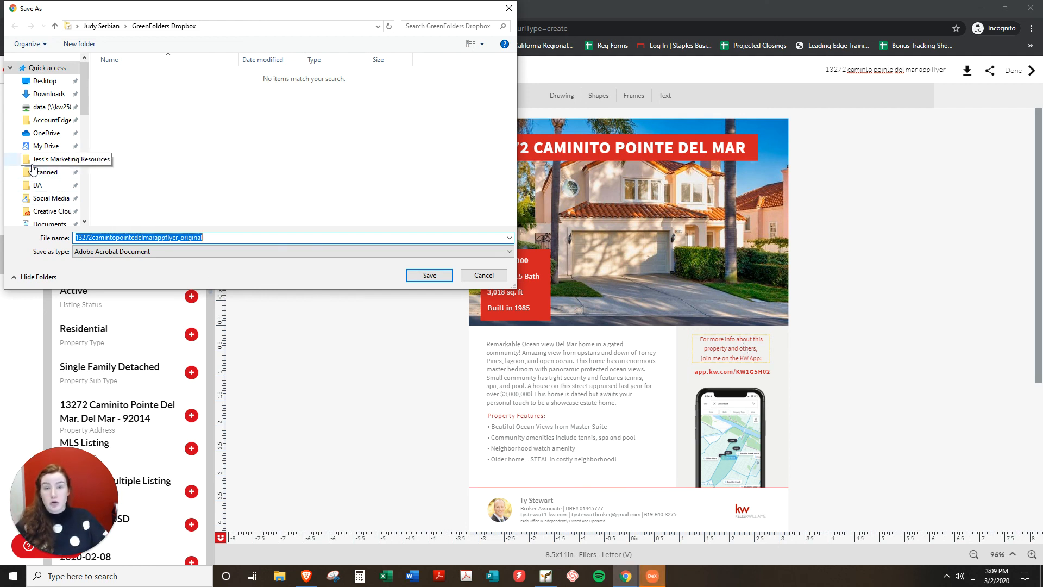
pyautogui.scroll(-3, 54, 180)
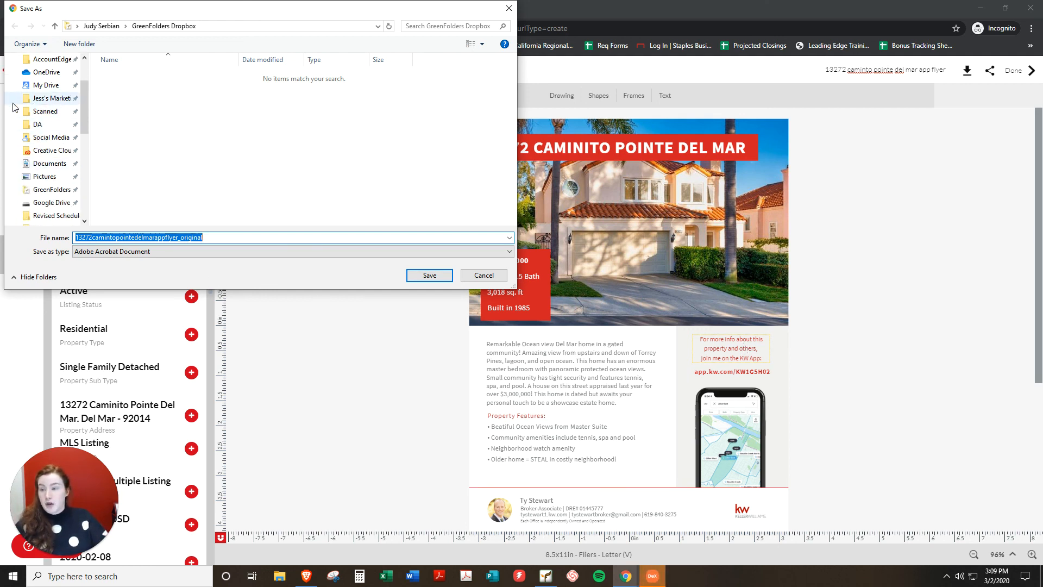
pyautogui.click(70, 182)
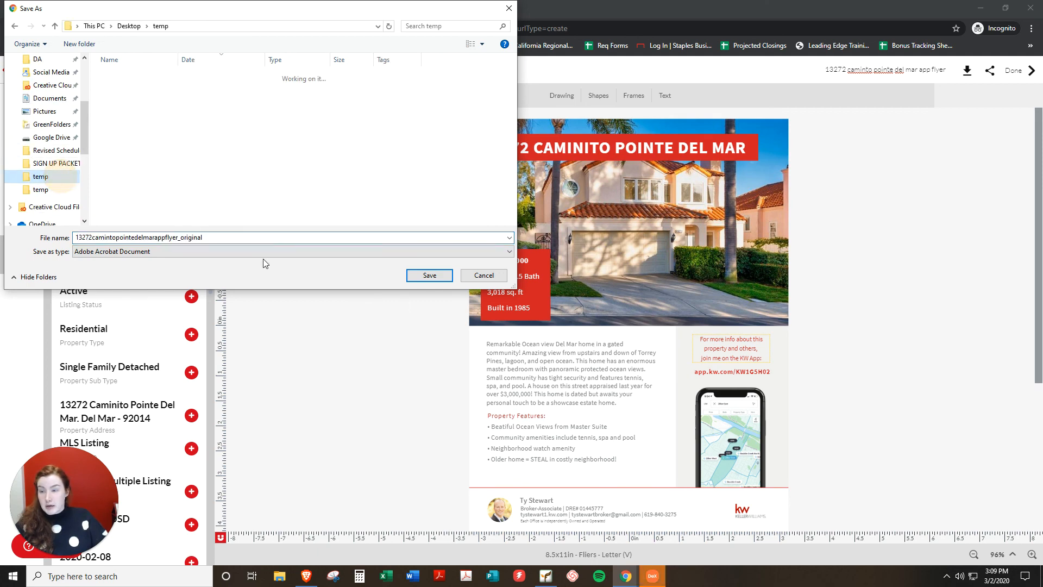
pyautogui.click(428, 279)
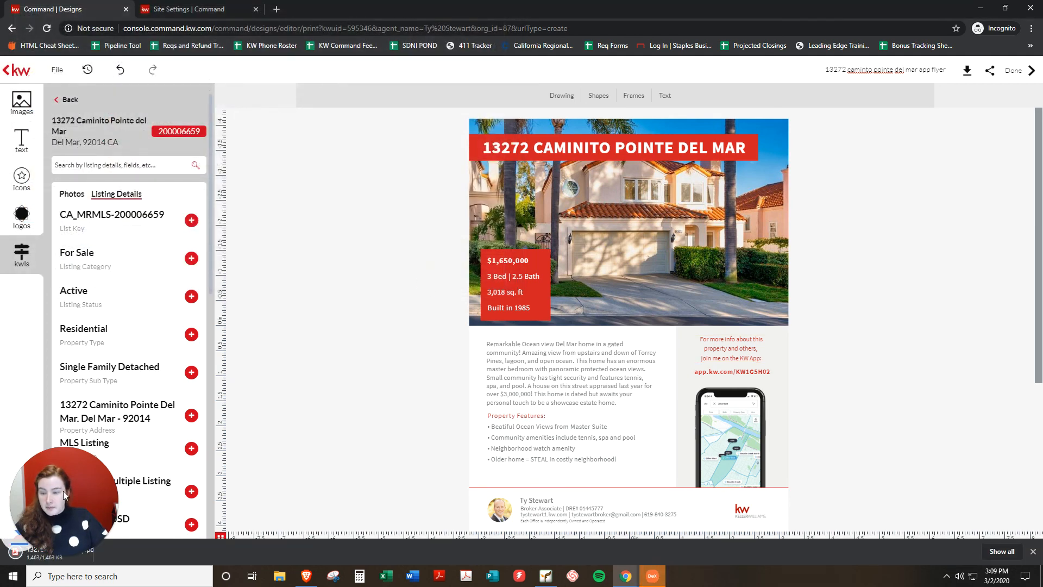
pyautogui.moveTo(39, 499); pyautogui.dragTo(40, 422)
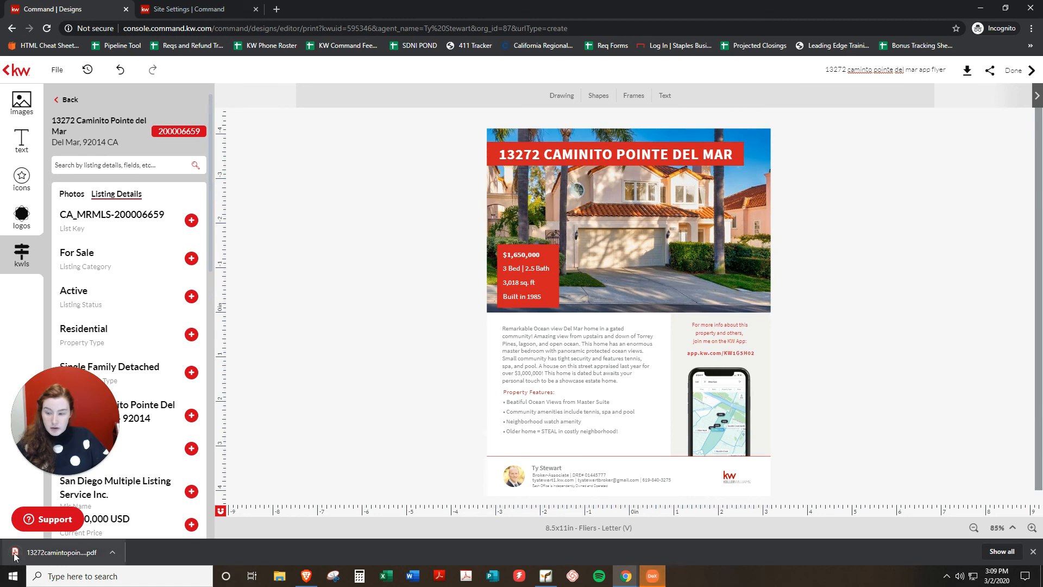
pyautogui.click(65, 552)
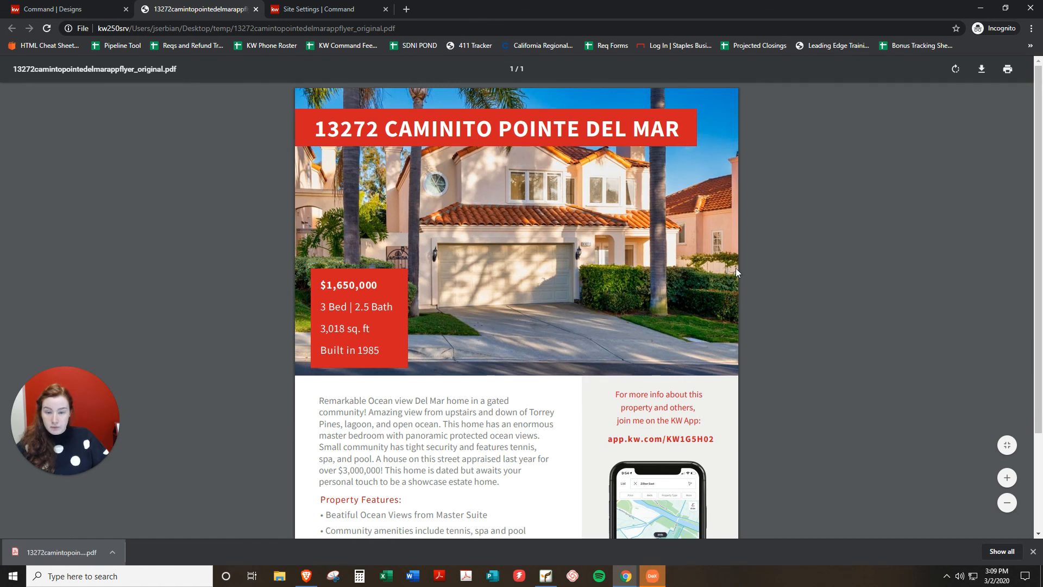
pyautogui.scroll(-1, 737, 269)
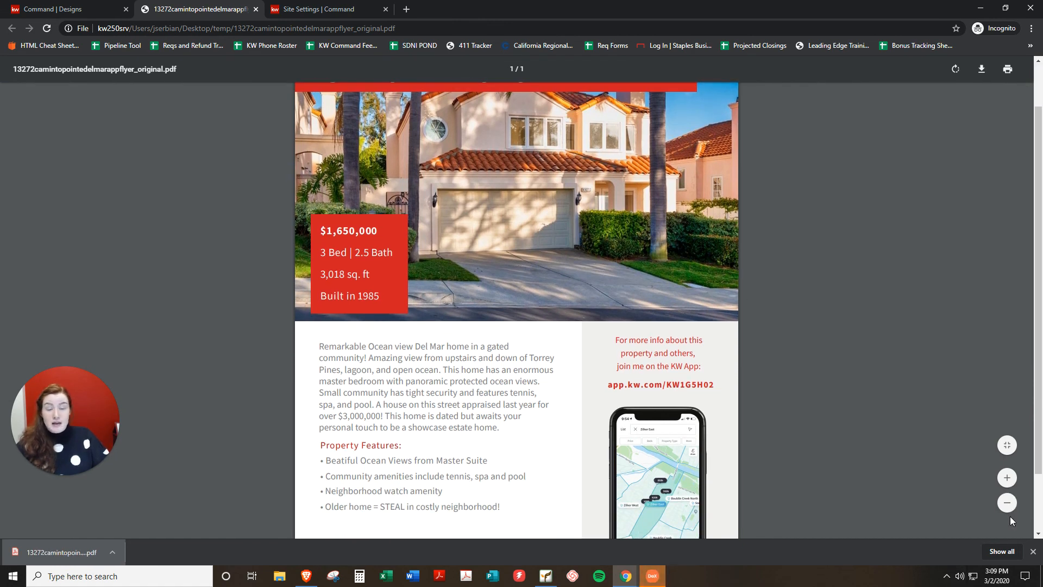
pyautogui.scroll(-2, 798, 440)
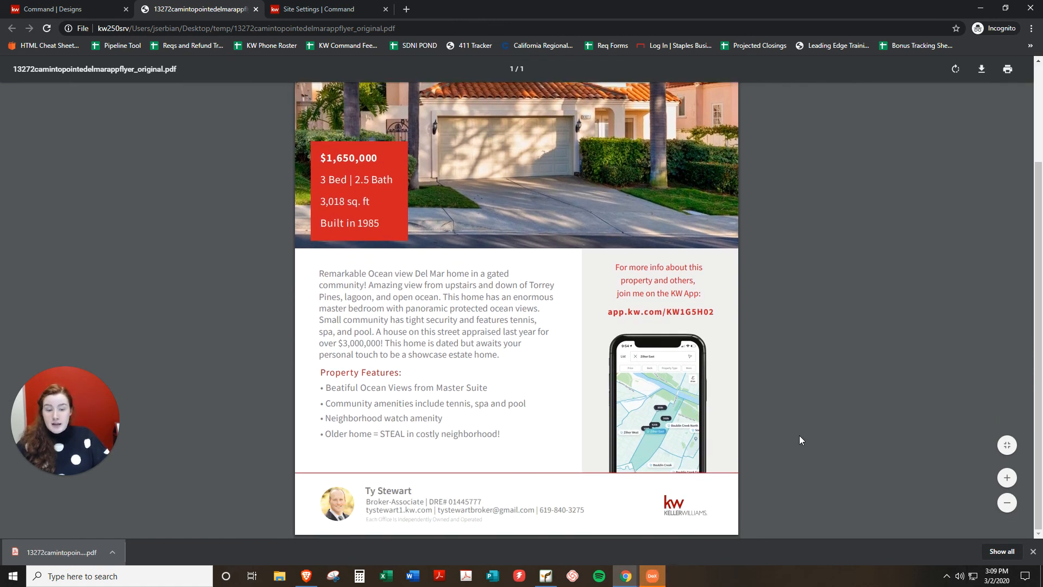